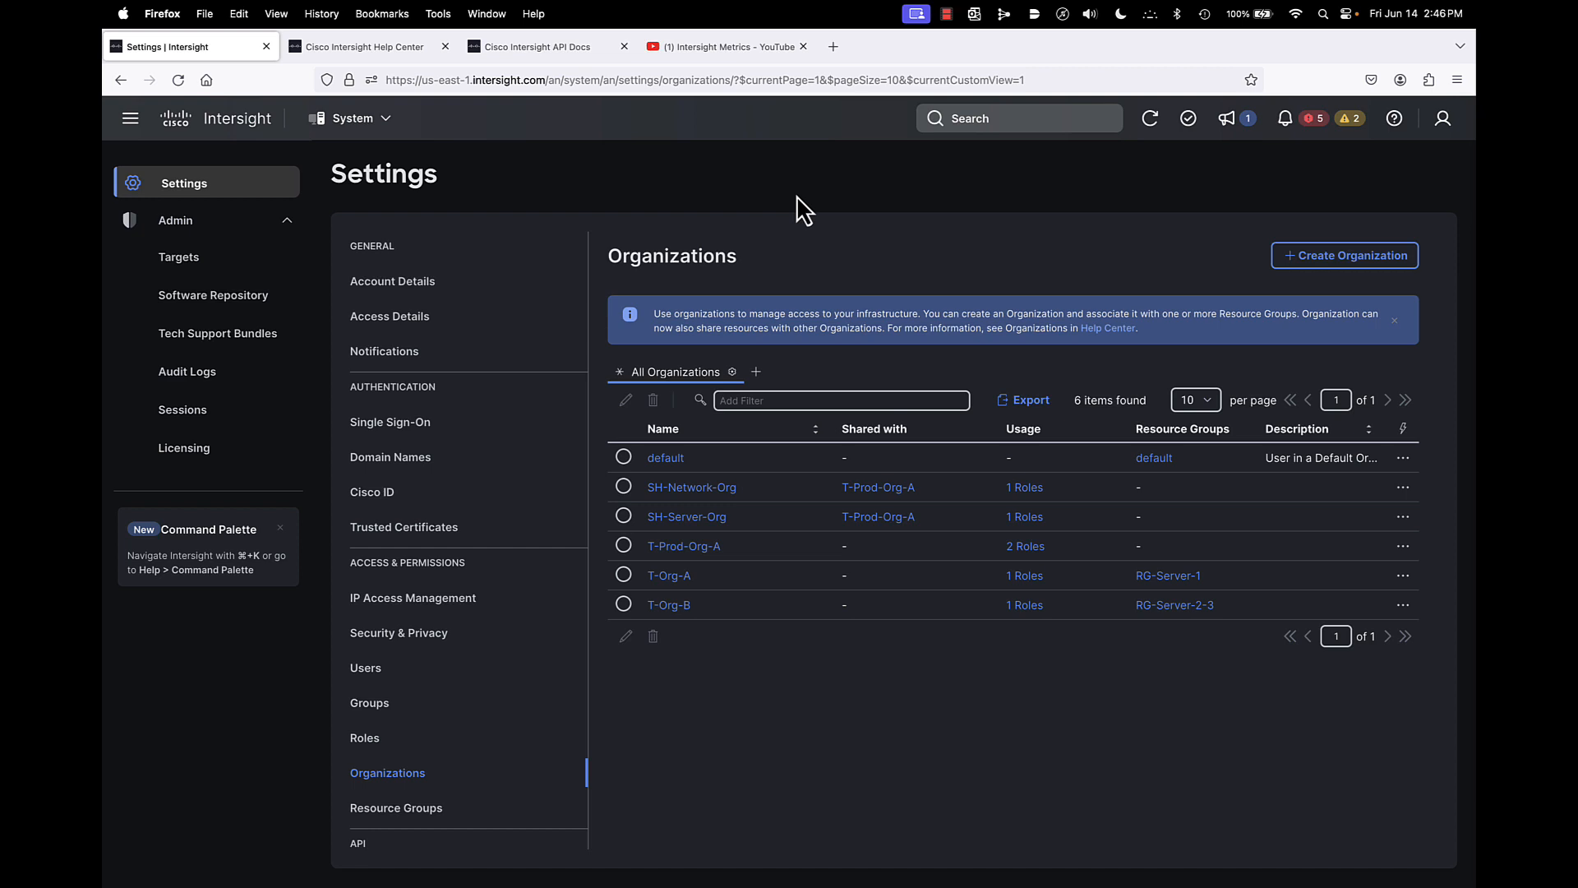
Step: Check the signed-in account's role, and review the detail pages of the T-Org-A and T-Org-B organizations
click(1443, 122)
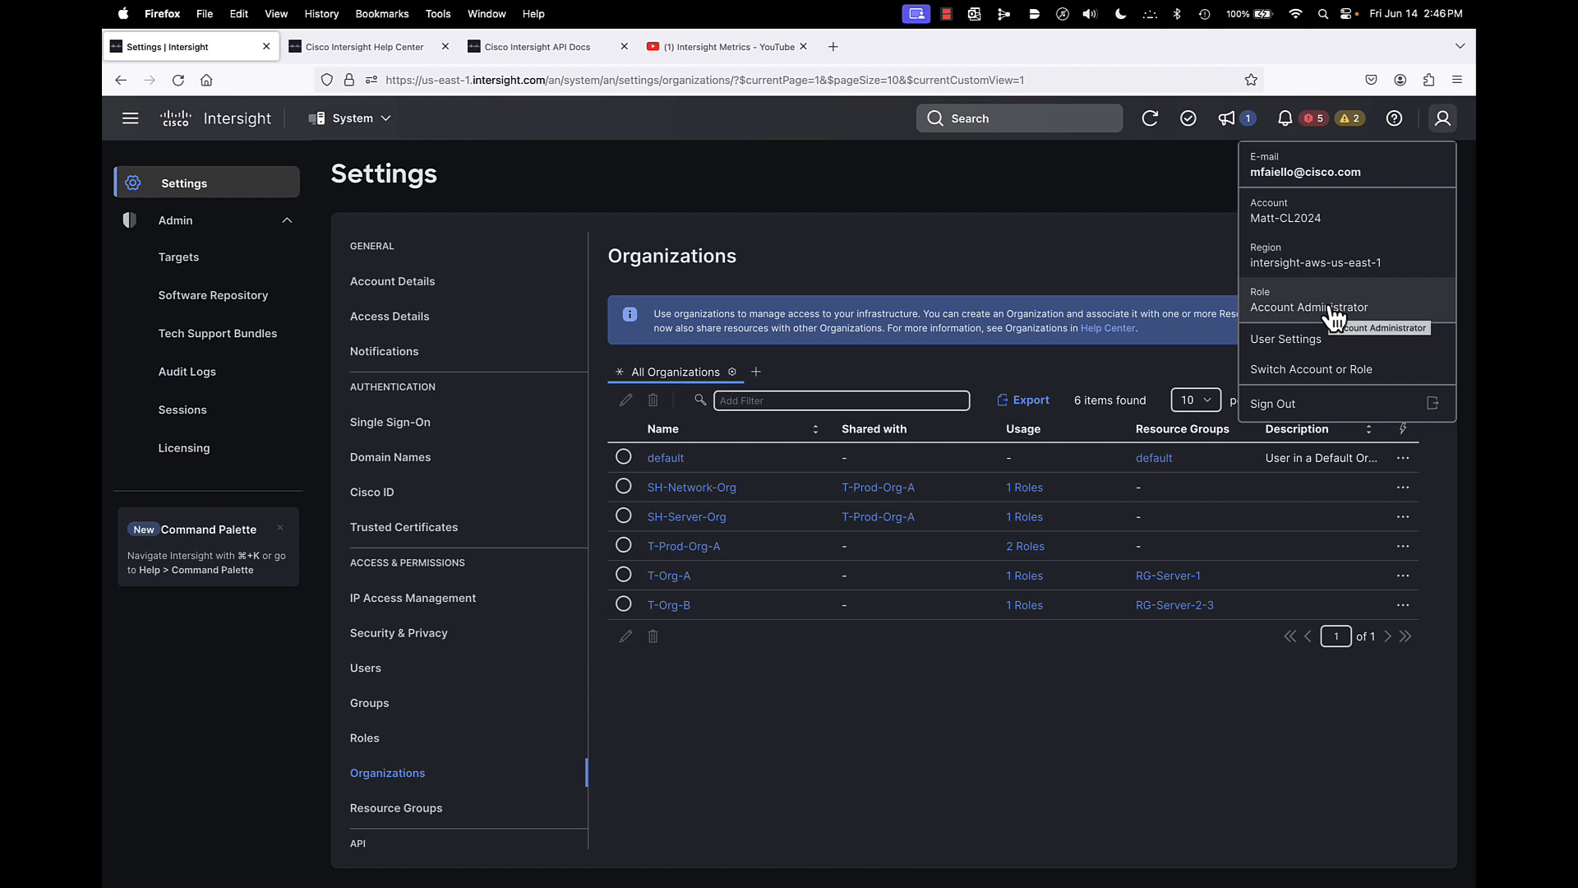
click(1080, 245)
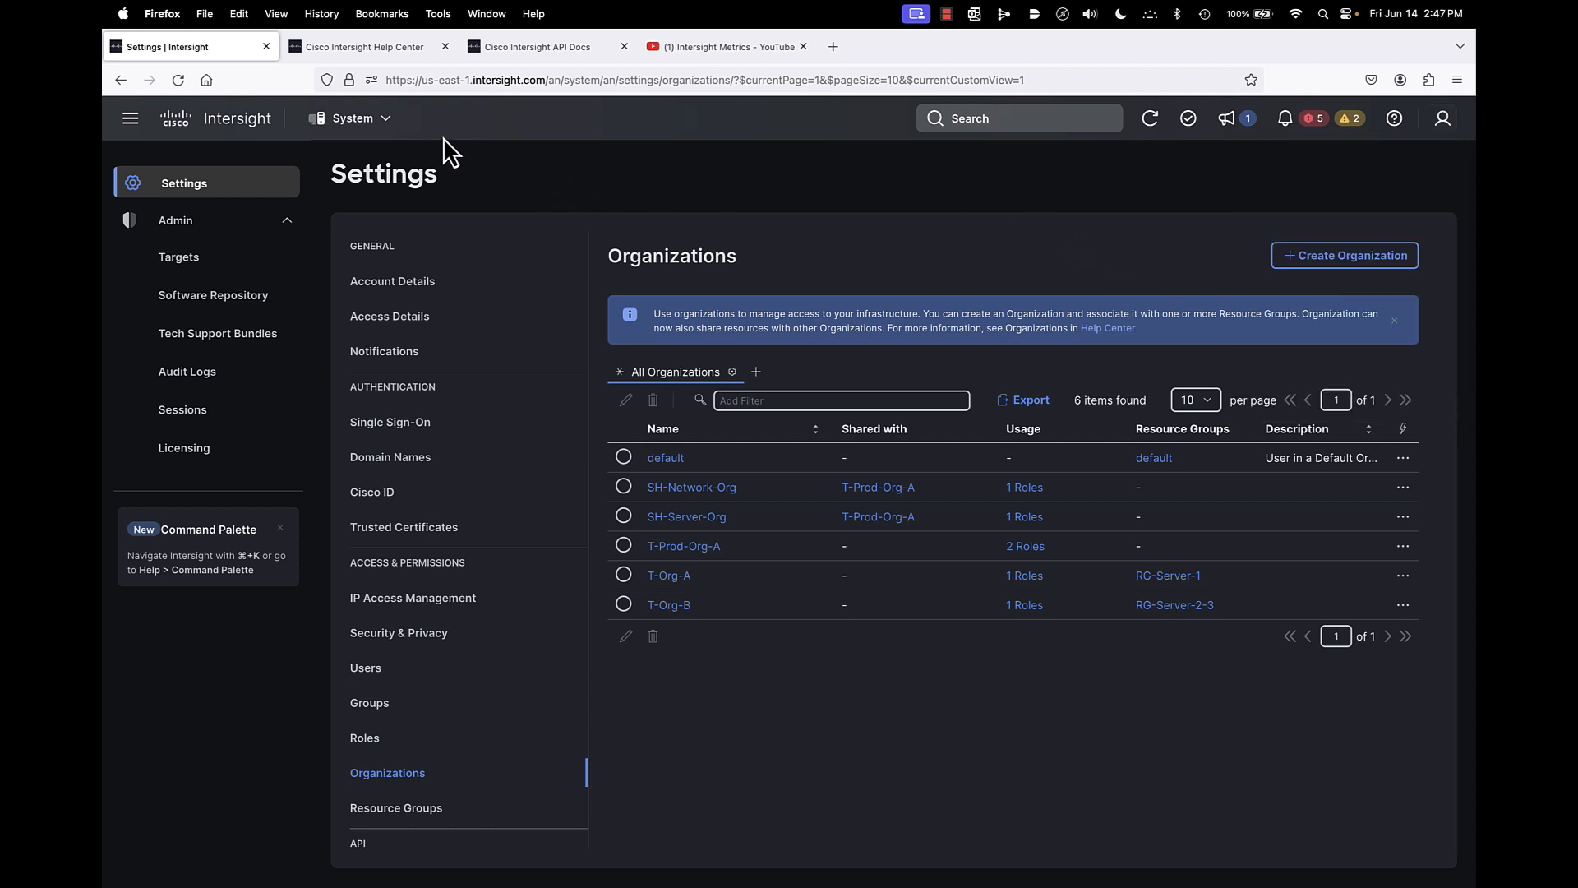
click(380, 123)
click(669, 579)
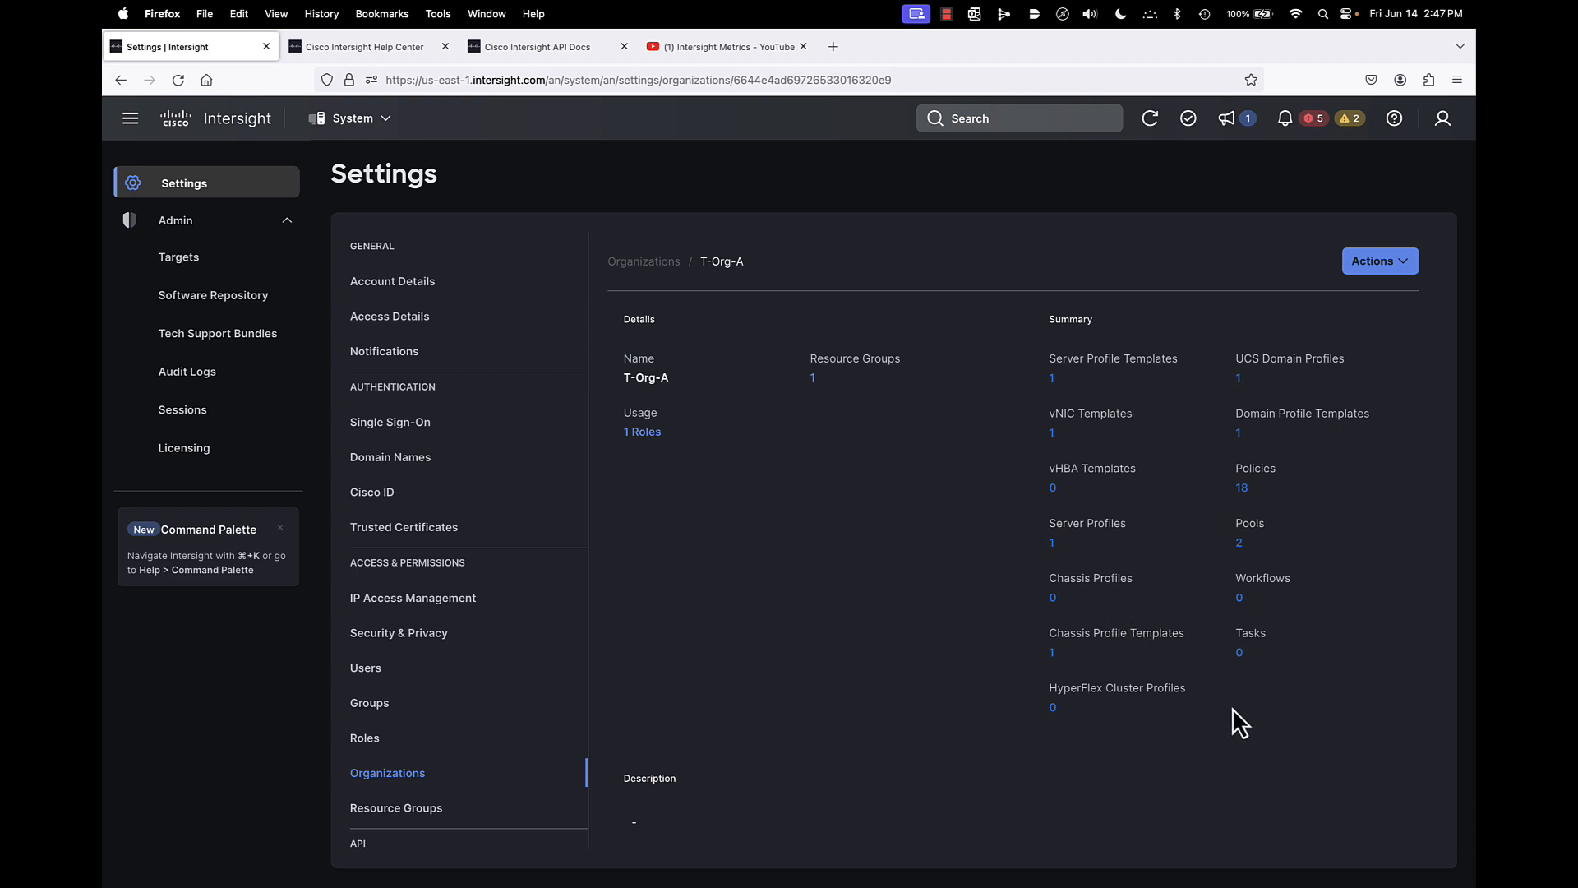
click(645, 261)
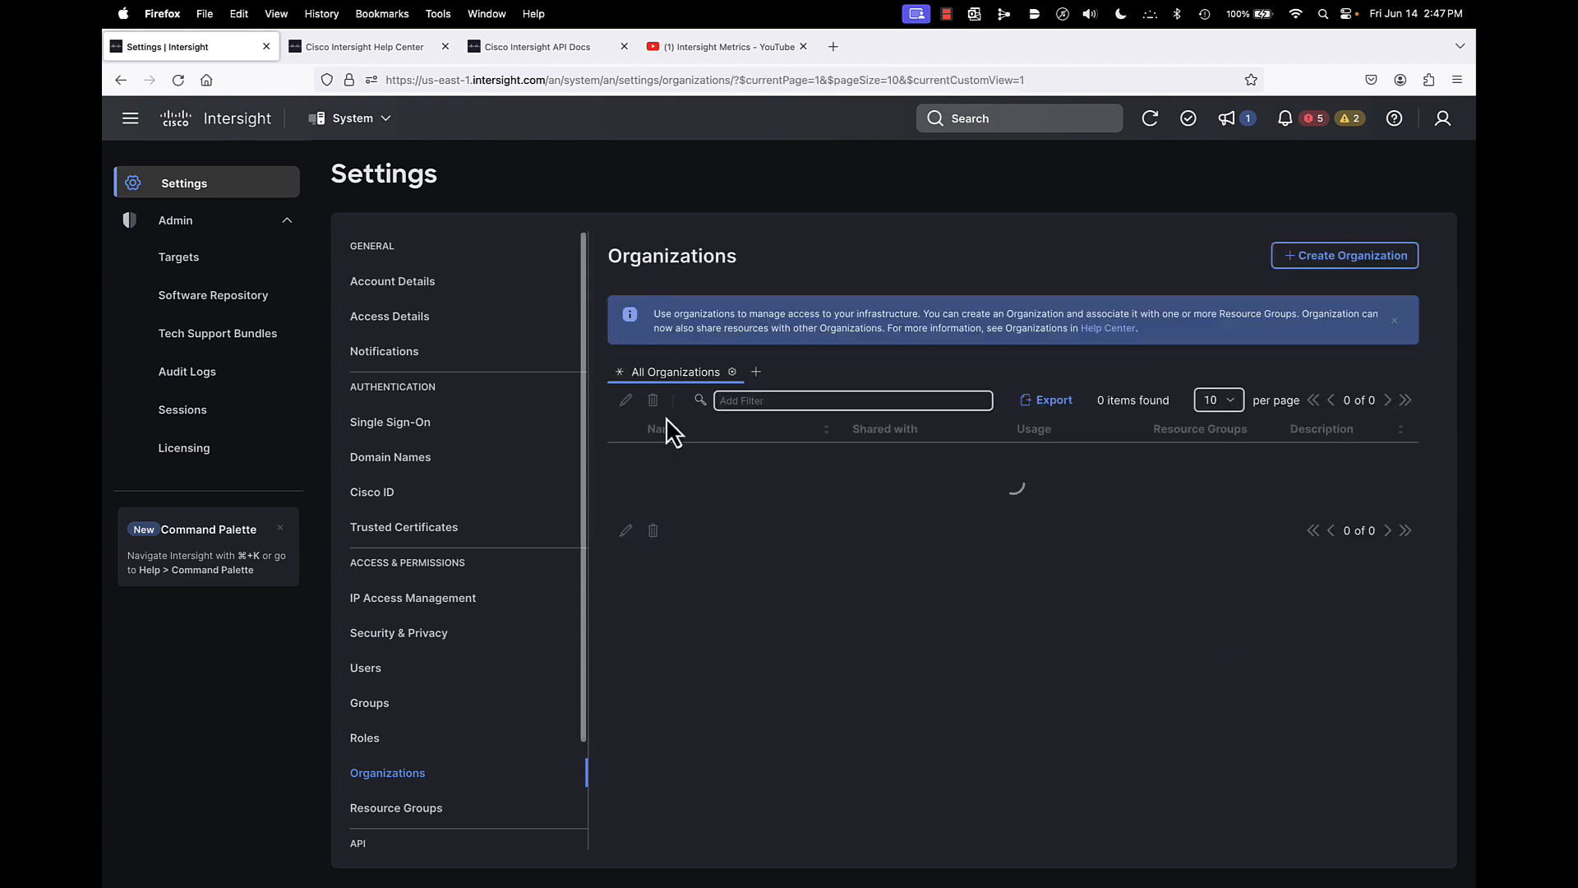
click(679, 618)
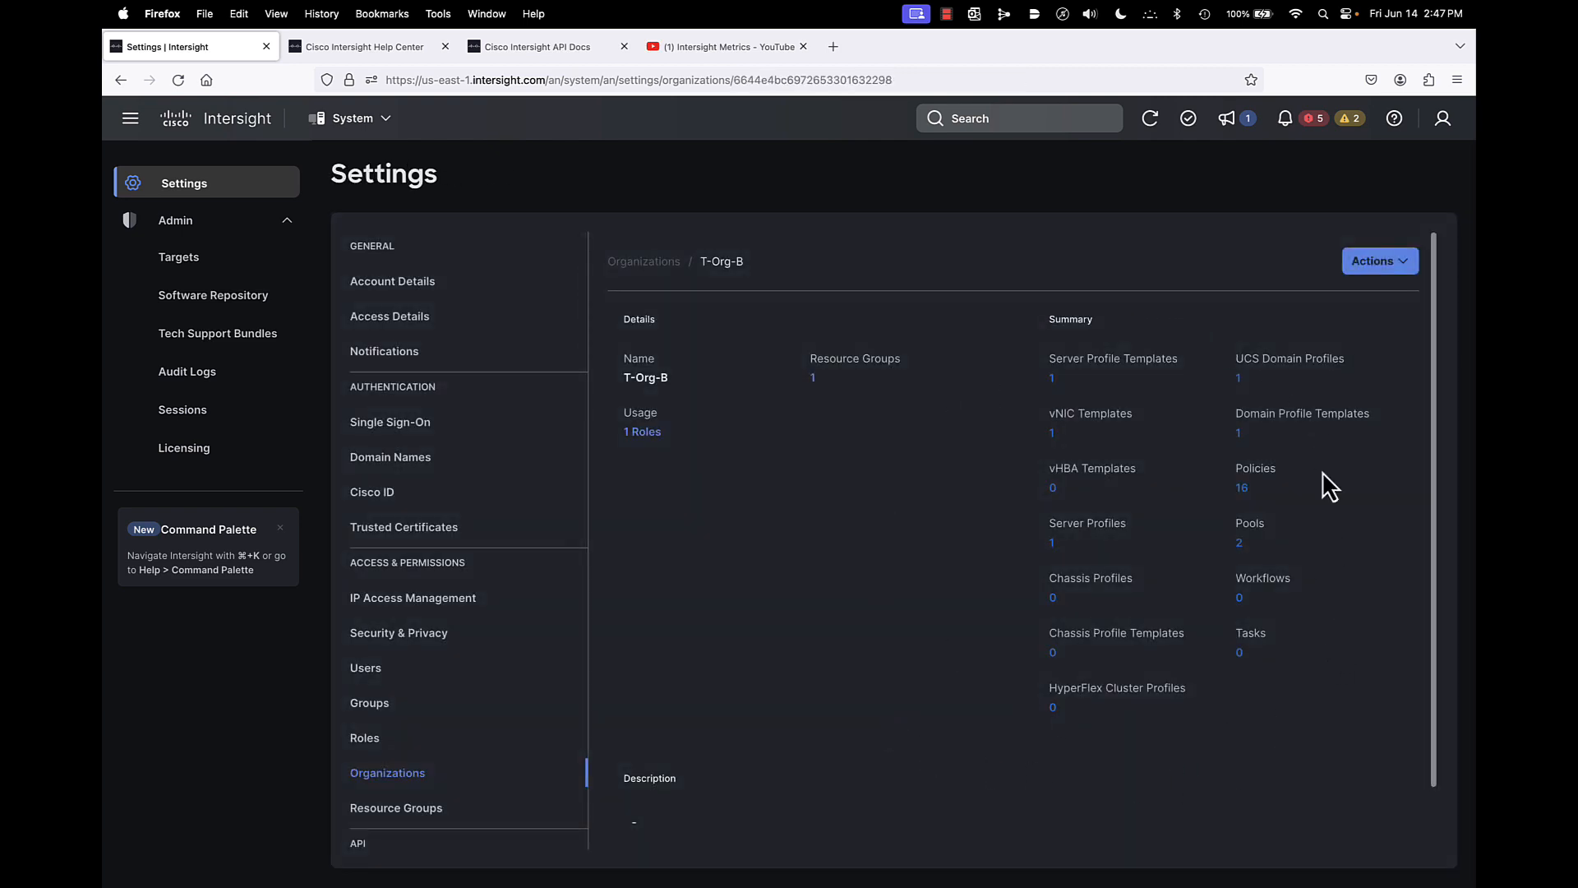
Step: Open the Infrastructure Service policies and compare the T-Org-A and T-Org-B policy lists
click(351, 119)
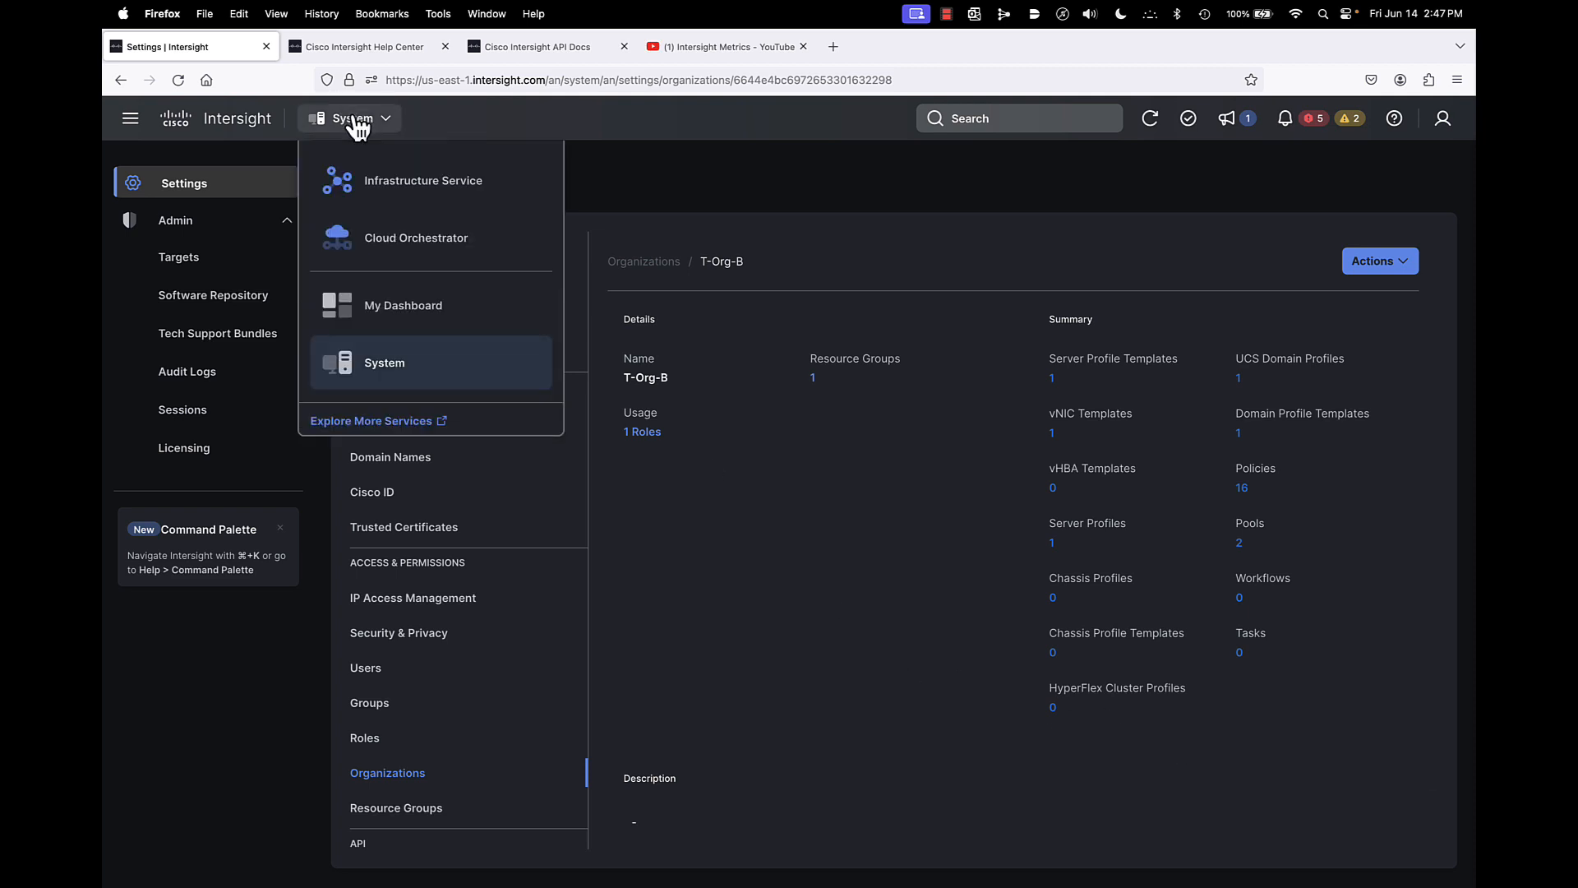
click(372, 182)
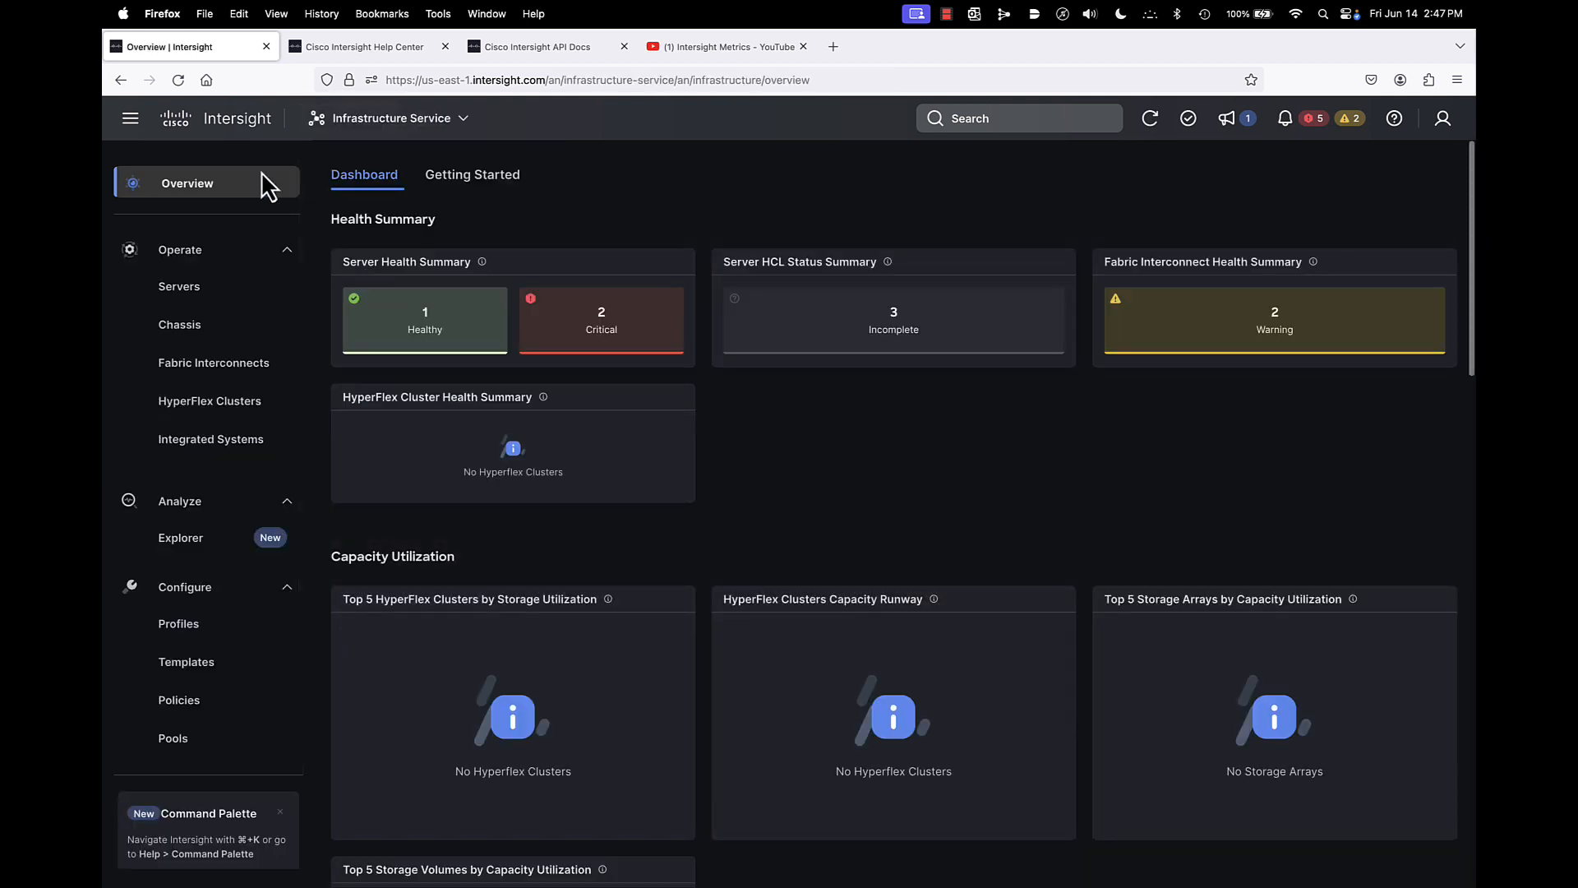
click(215, 717)
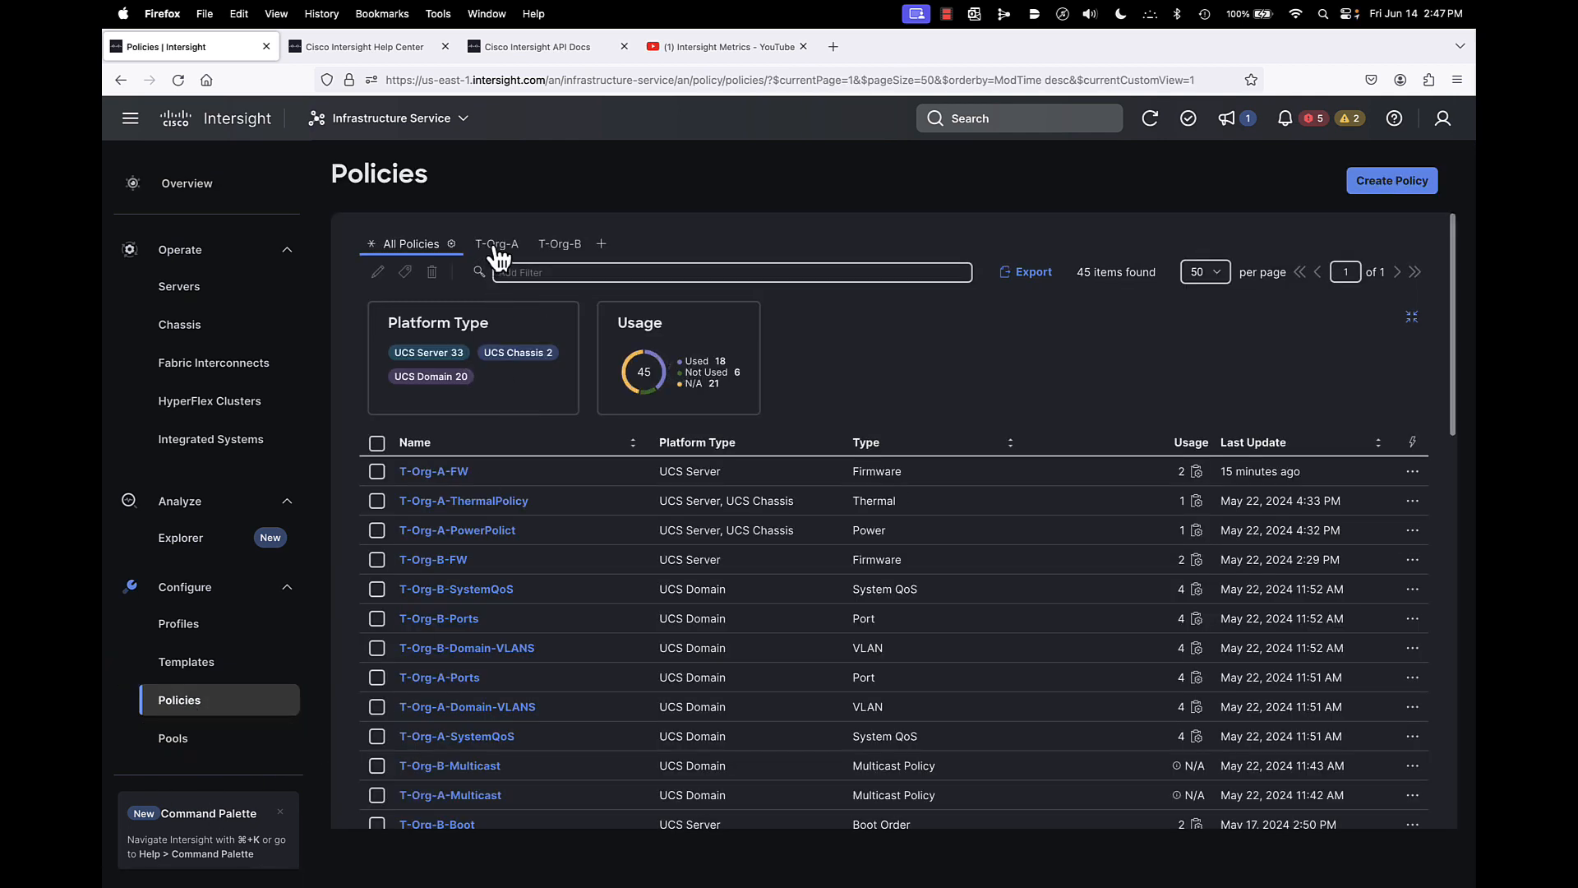
click(496, 251)
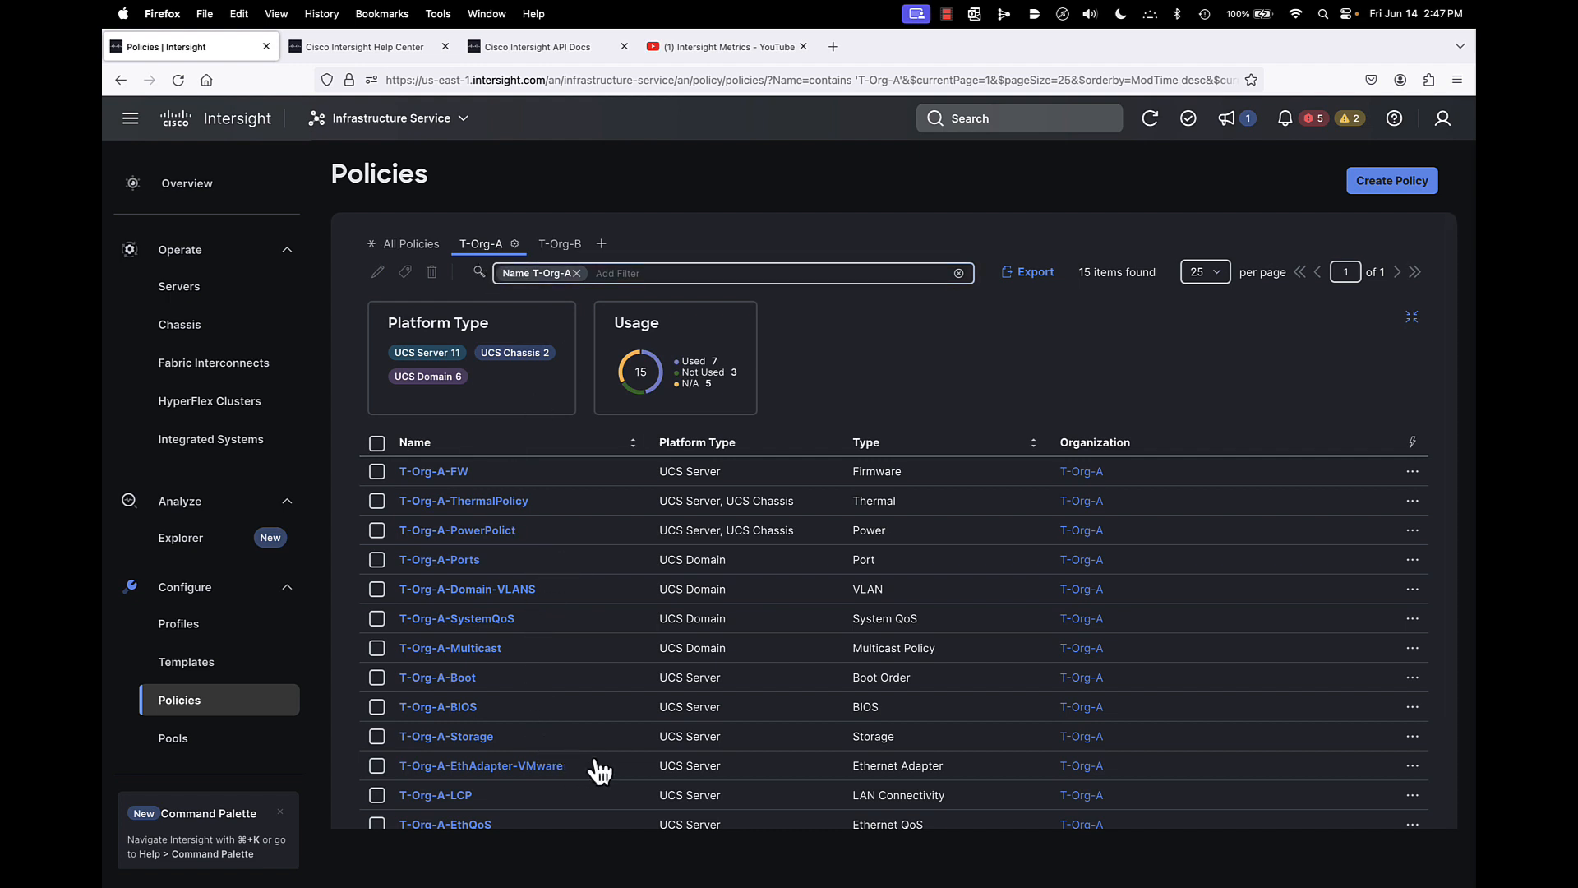
scroll(600, 751, down, 3)
scroll(599, 752, up, 3)
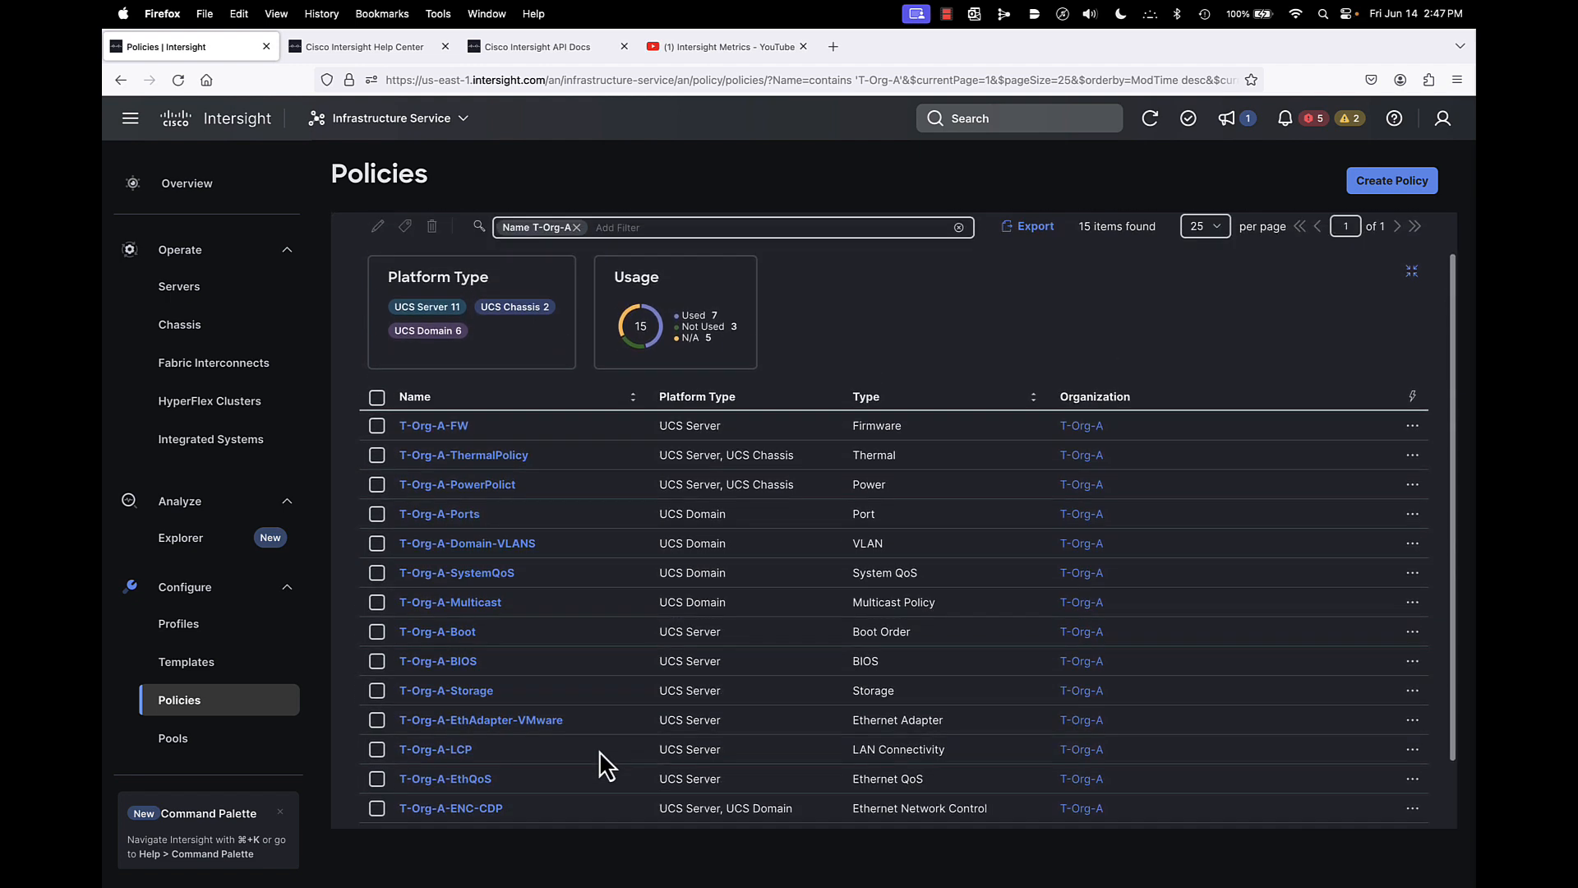
click(564, 225)
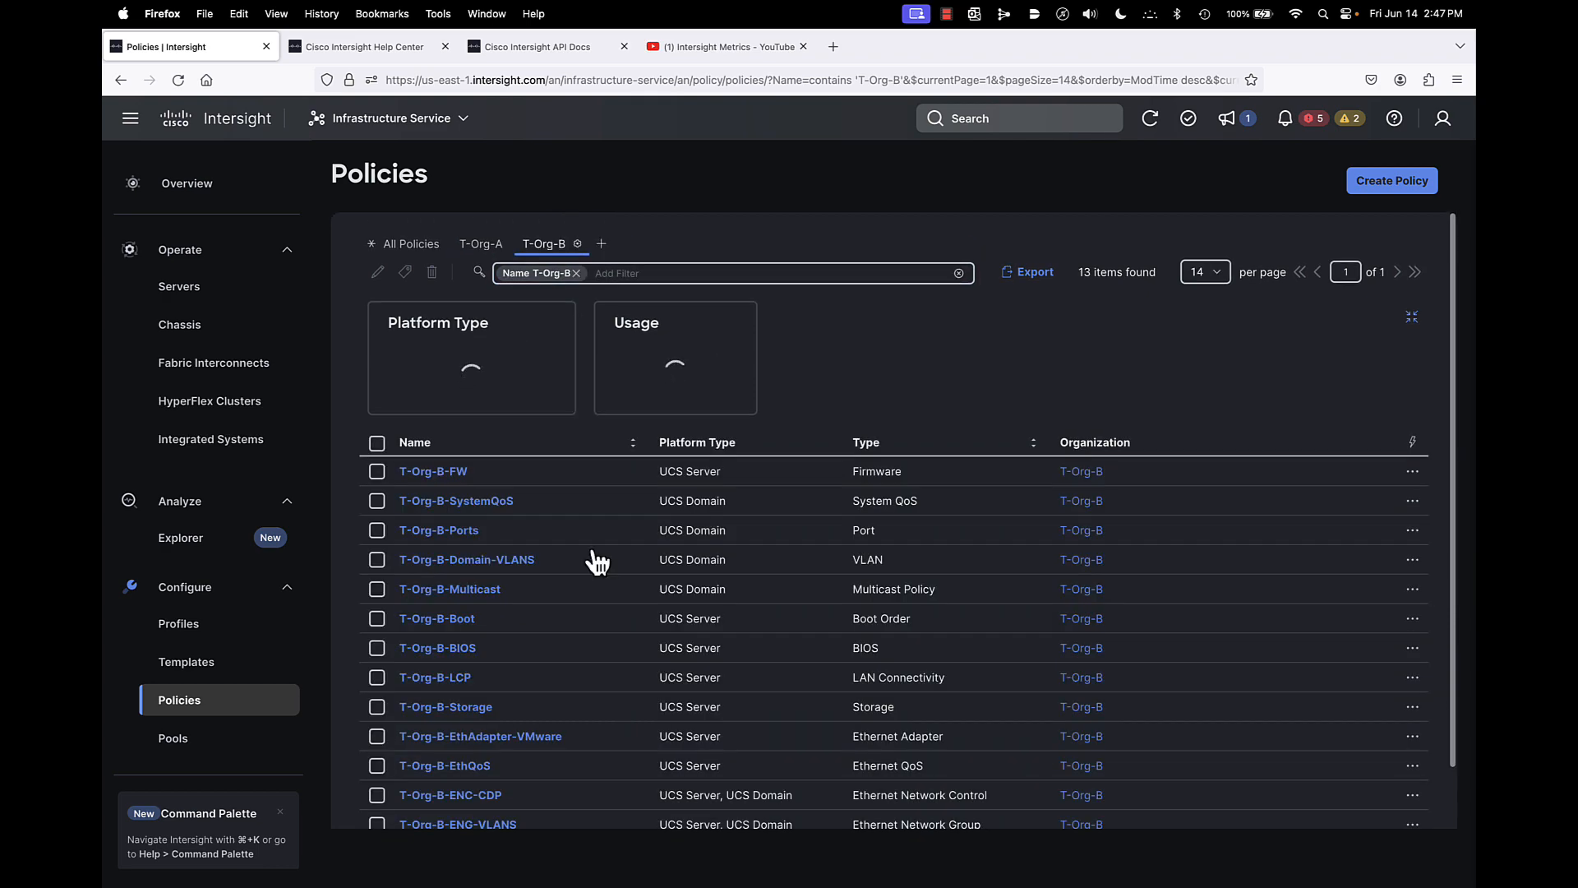
scroll(617, 619, down, 3)
scroll(617, 620, up, 3)
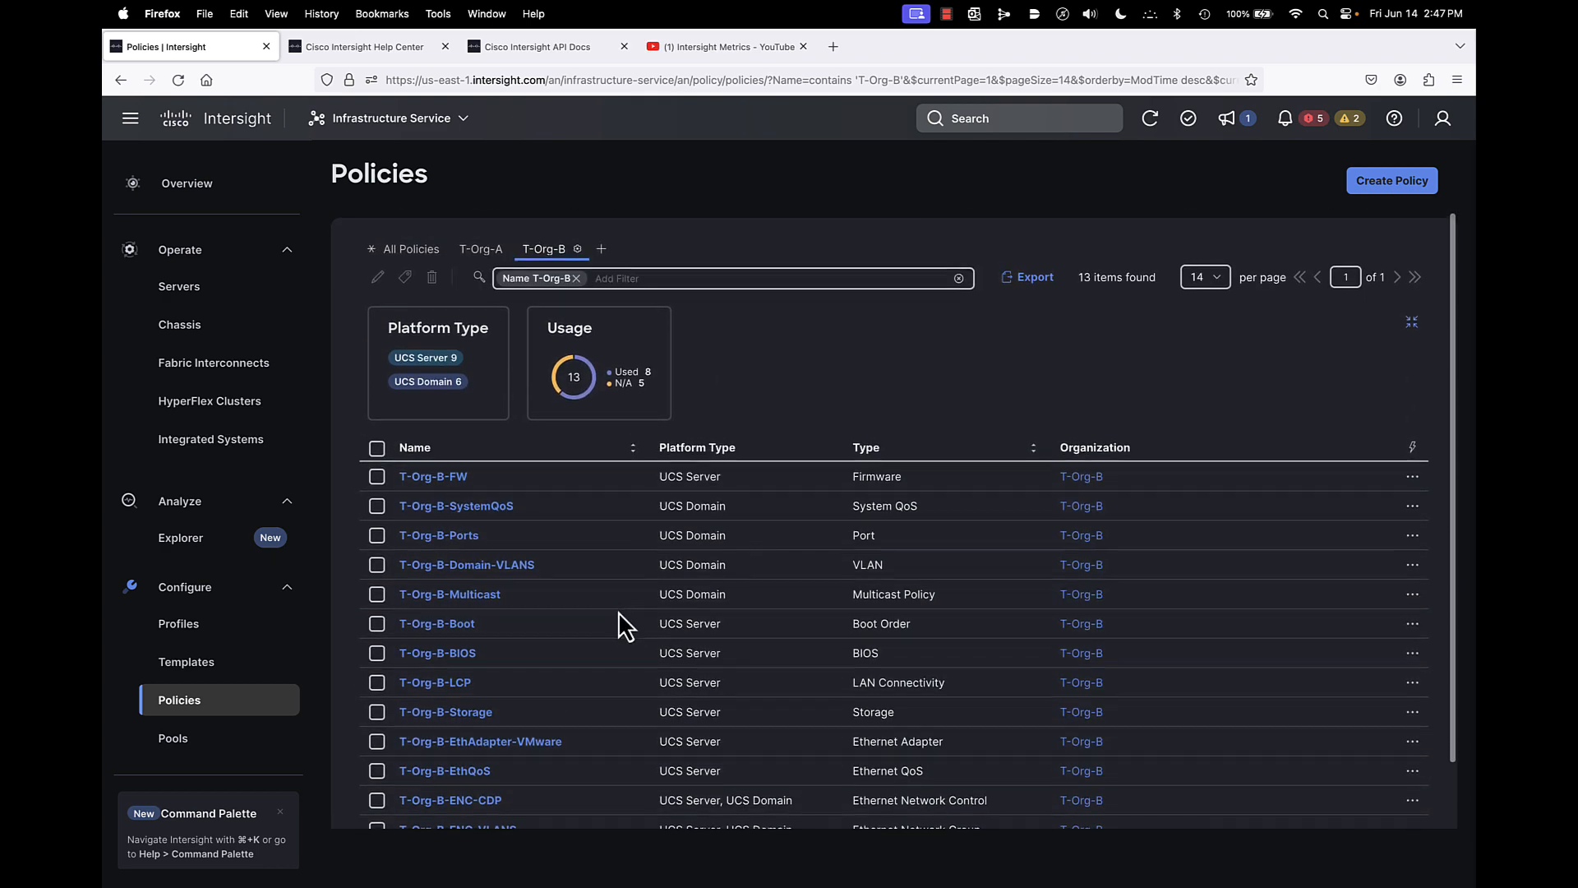
Step: Compare the configuration and usage details of the T-Org-A-FW and T-Org-B-FW firmware policies
click(481, 245)
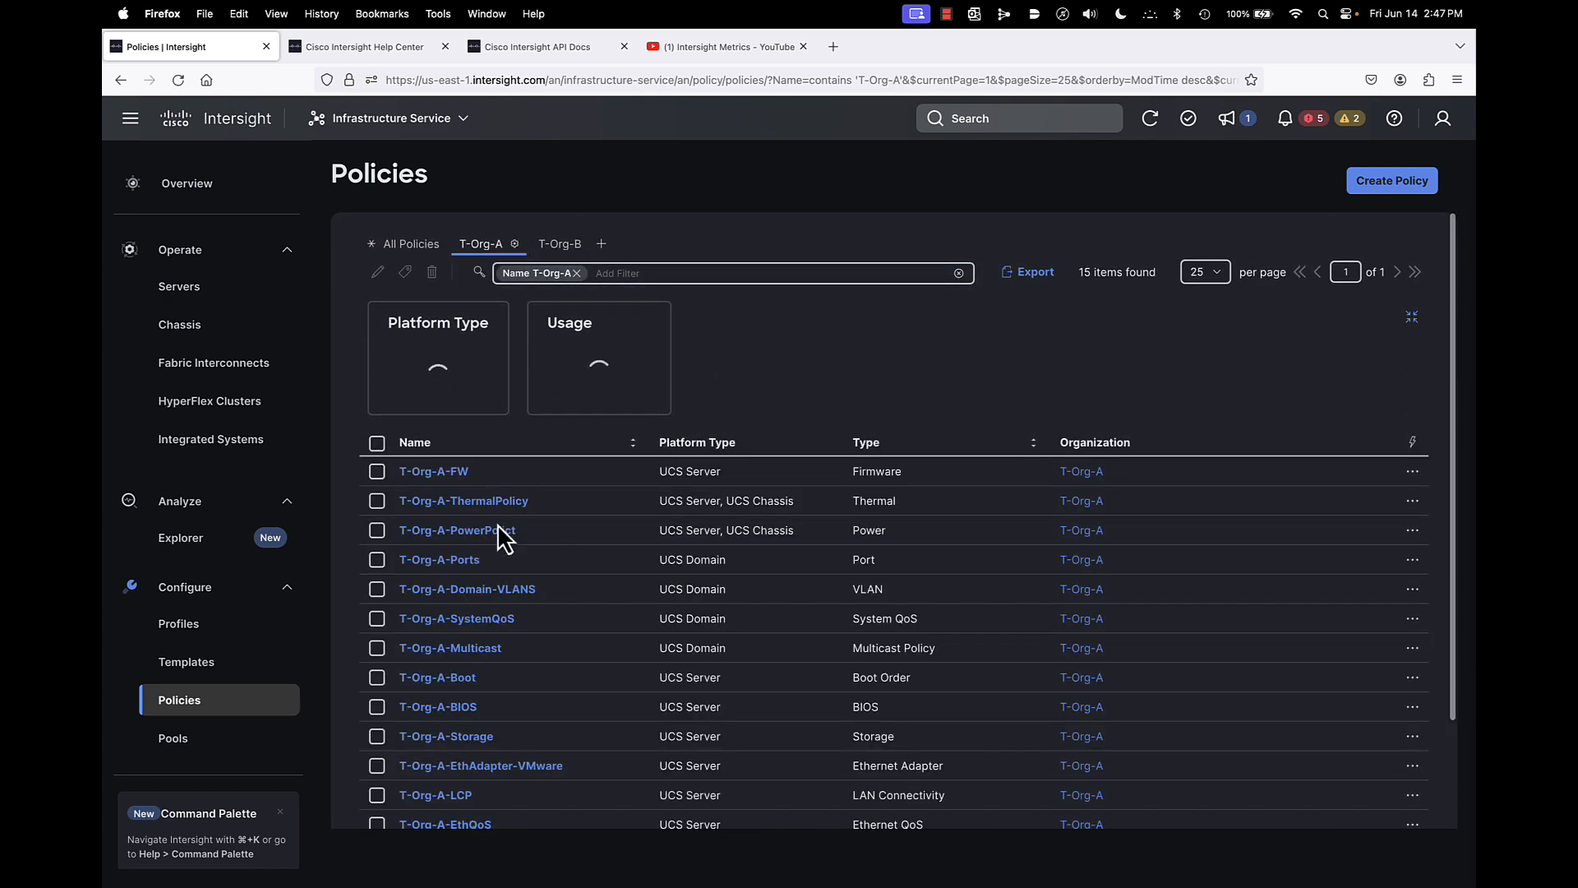
click(436, 472)
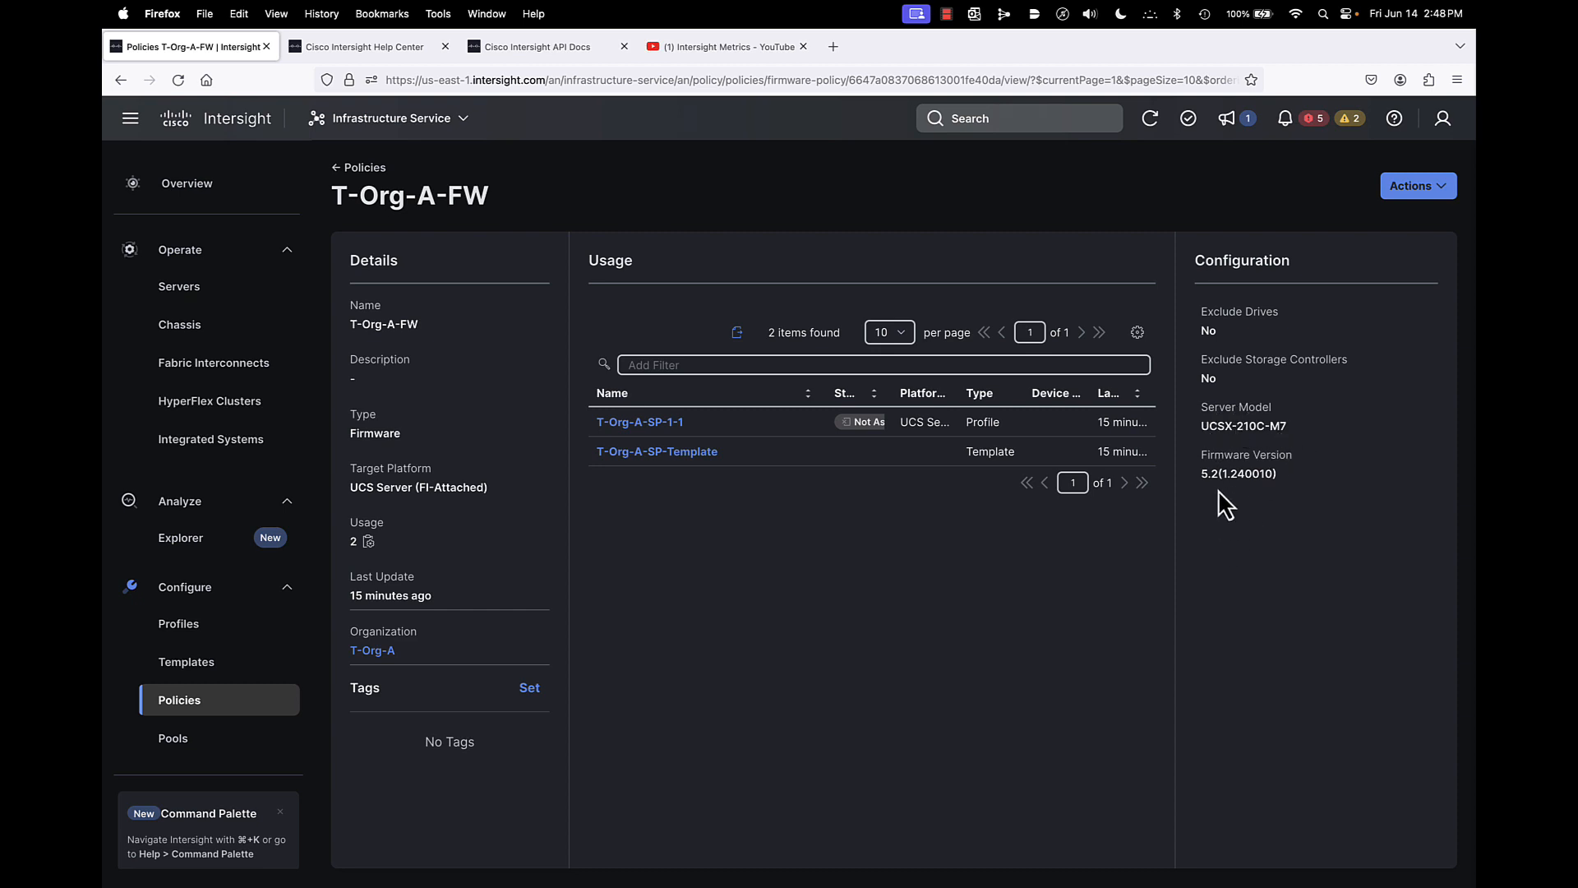
click(354, 168)
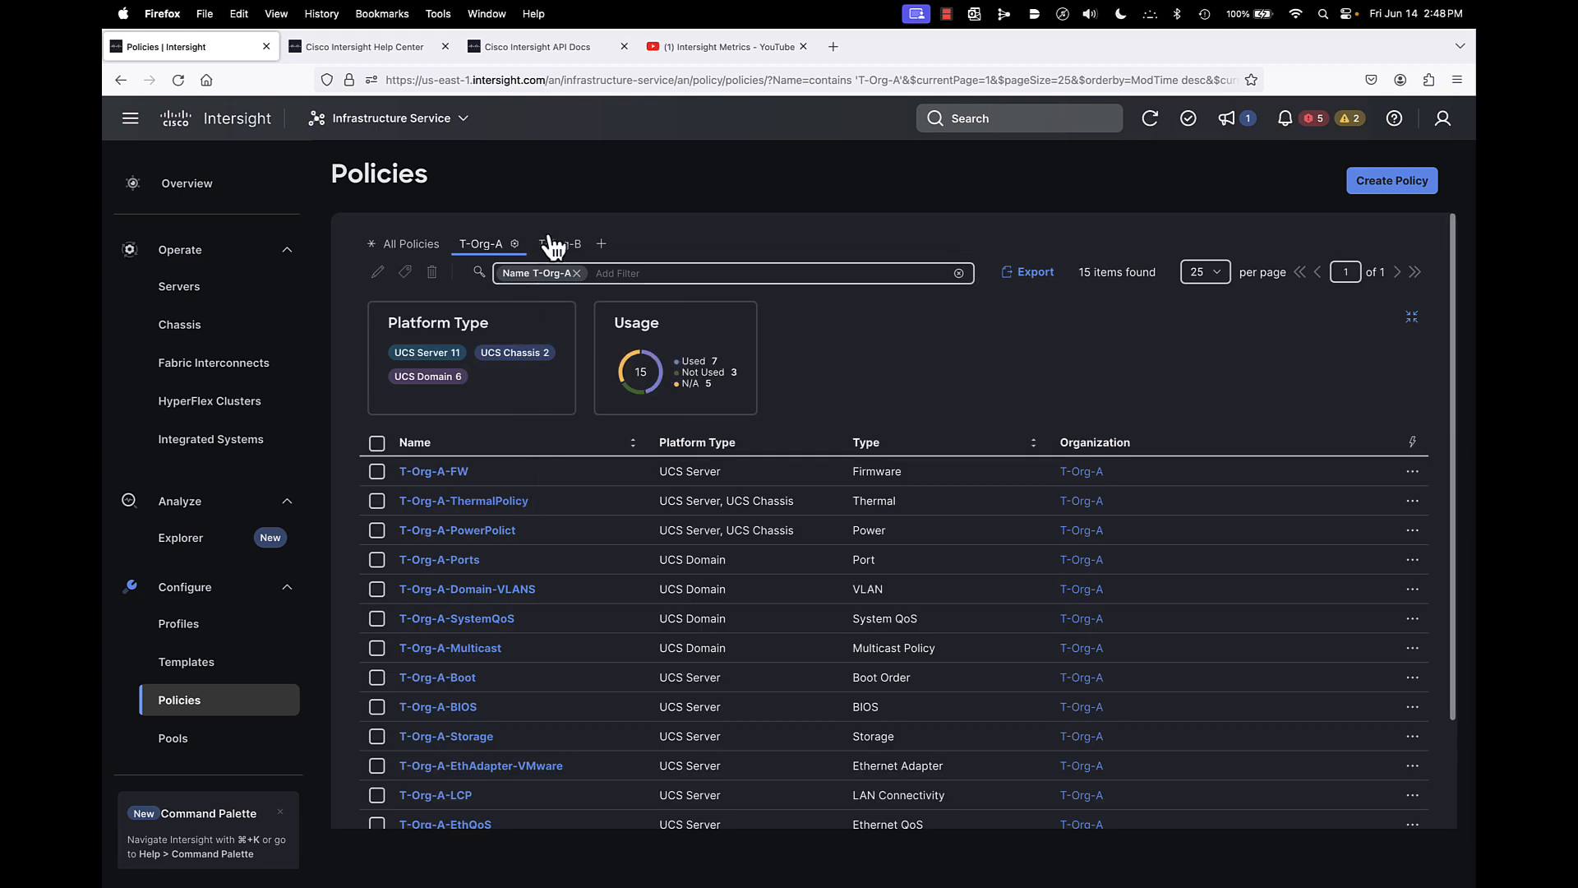
click(552, 247)
click(430, 471)
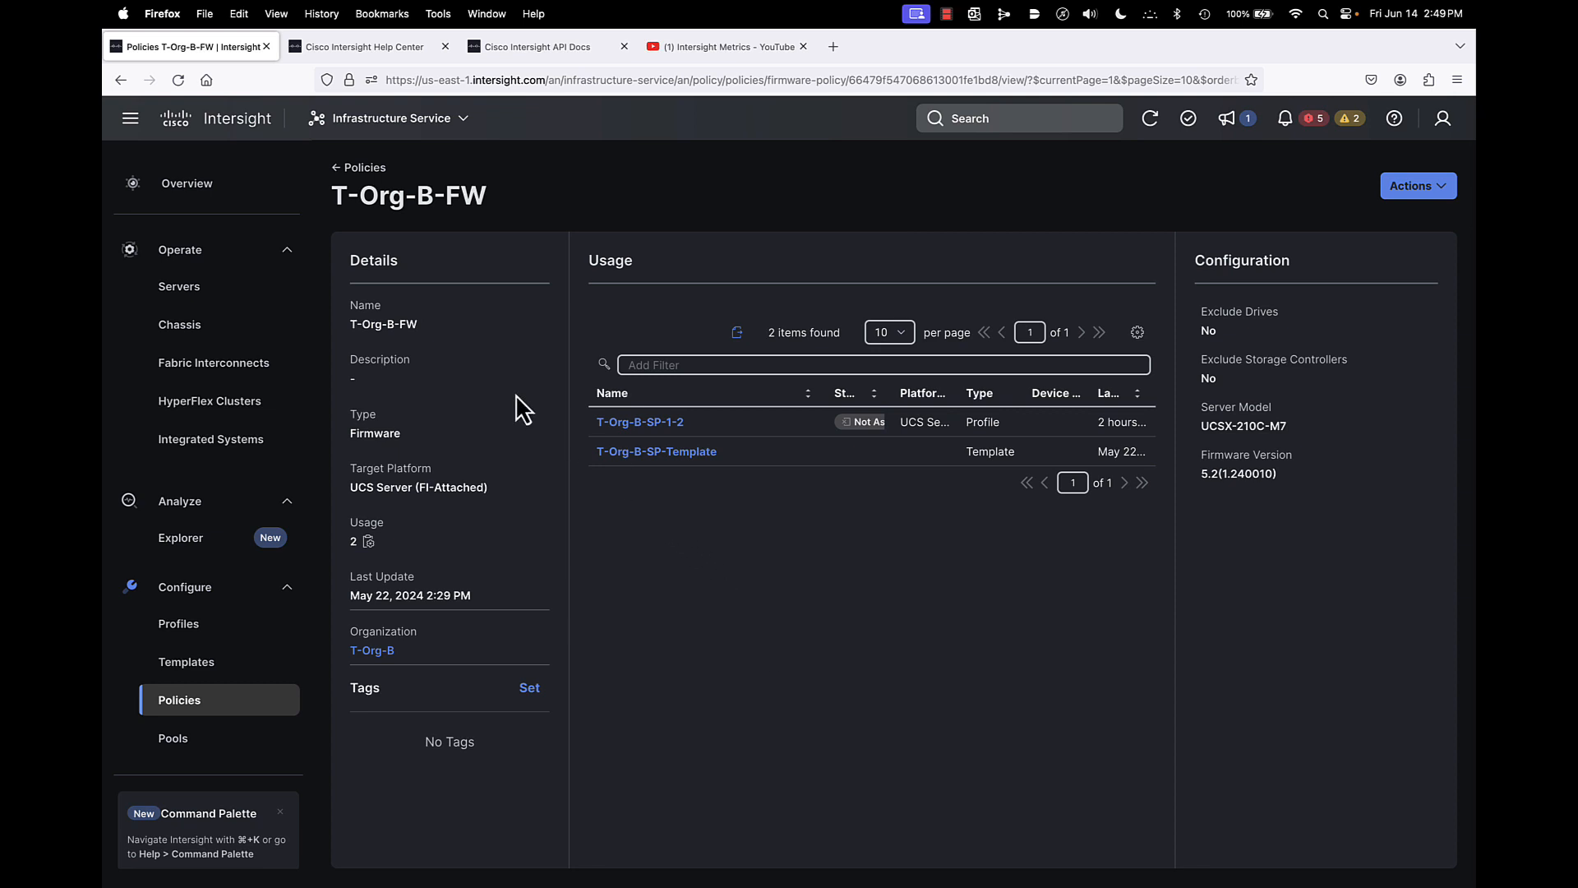
Step: Start a new organization in the System settings, named SH-Org, with resource sharing with other organizations enabled
click(368, 119)
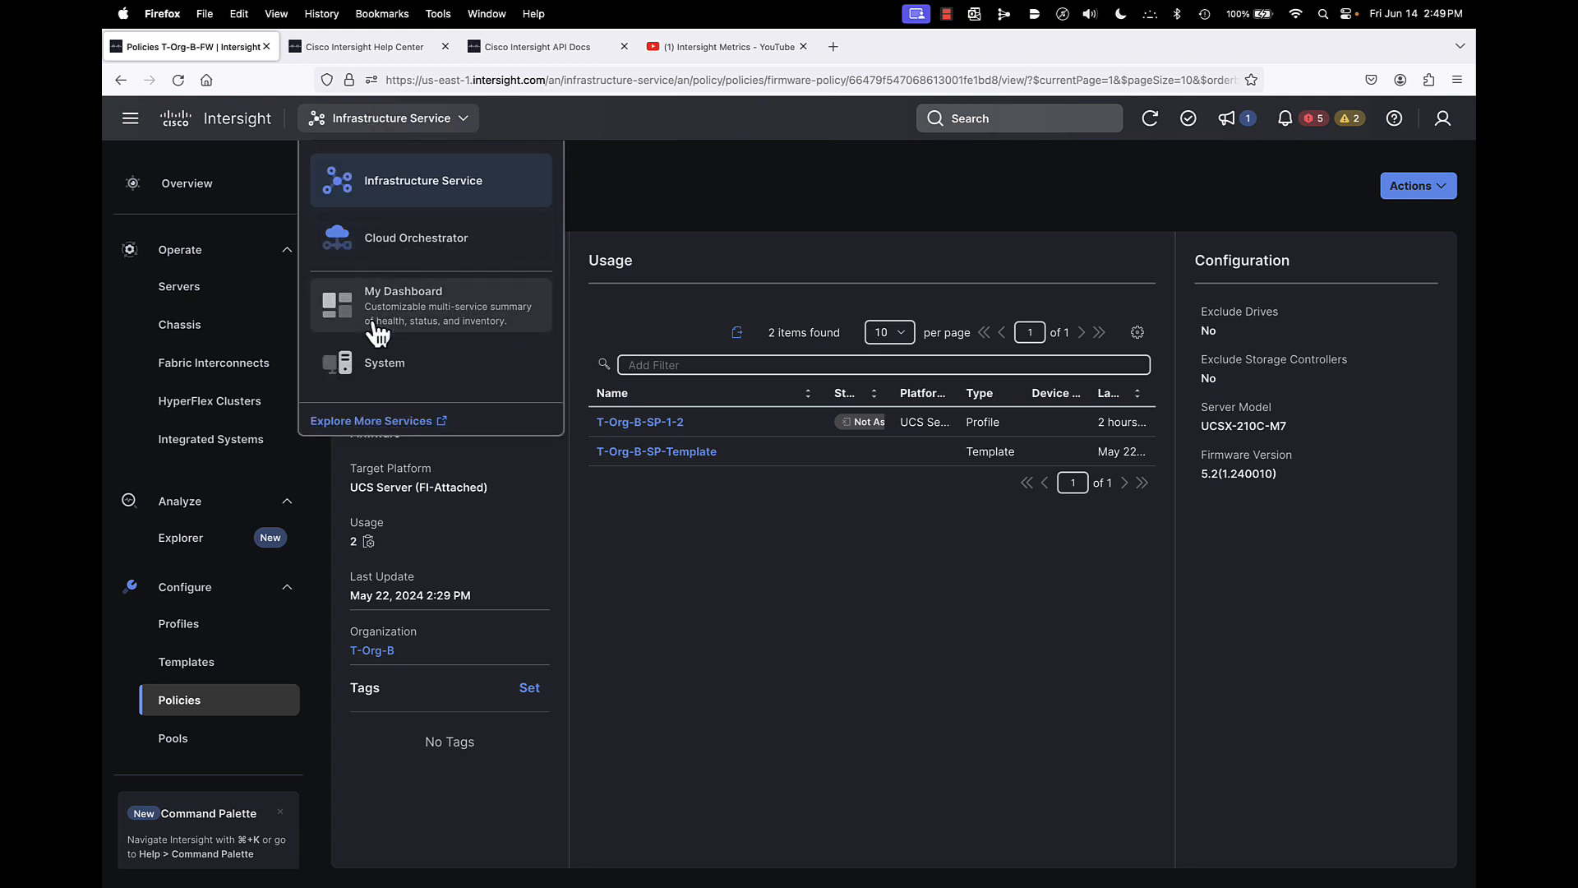
click(375, 366)
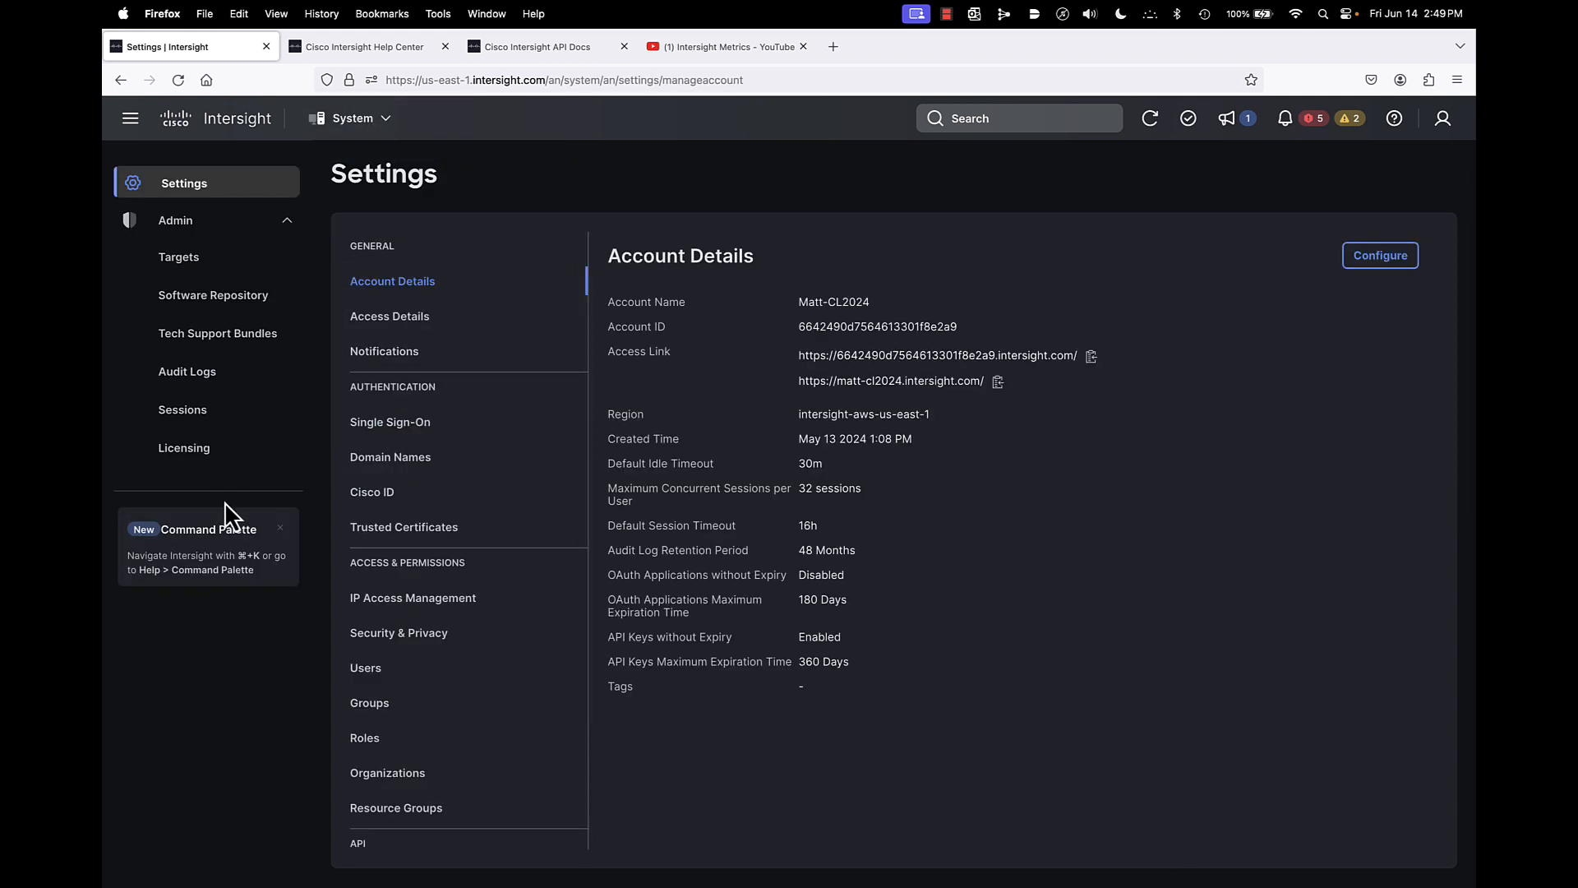
click(388, 775)
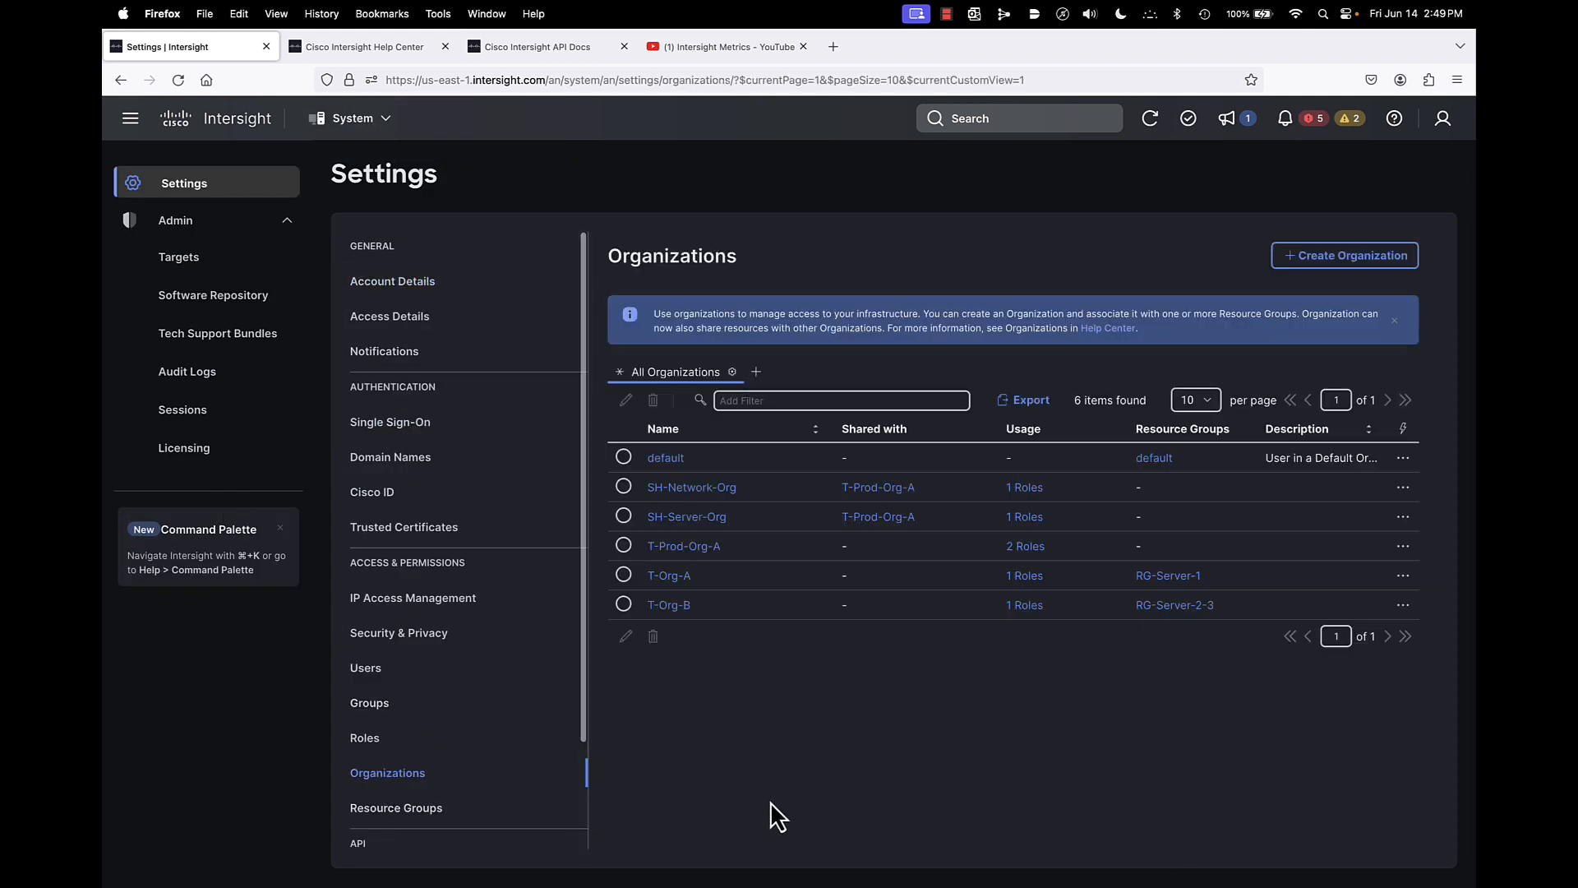
click(1348, 256)
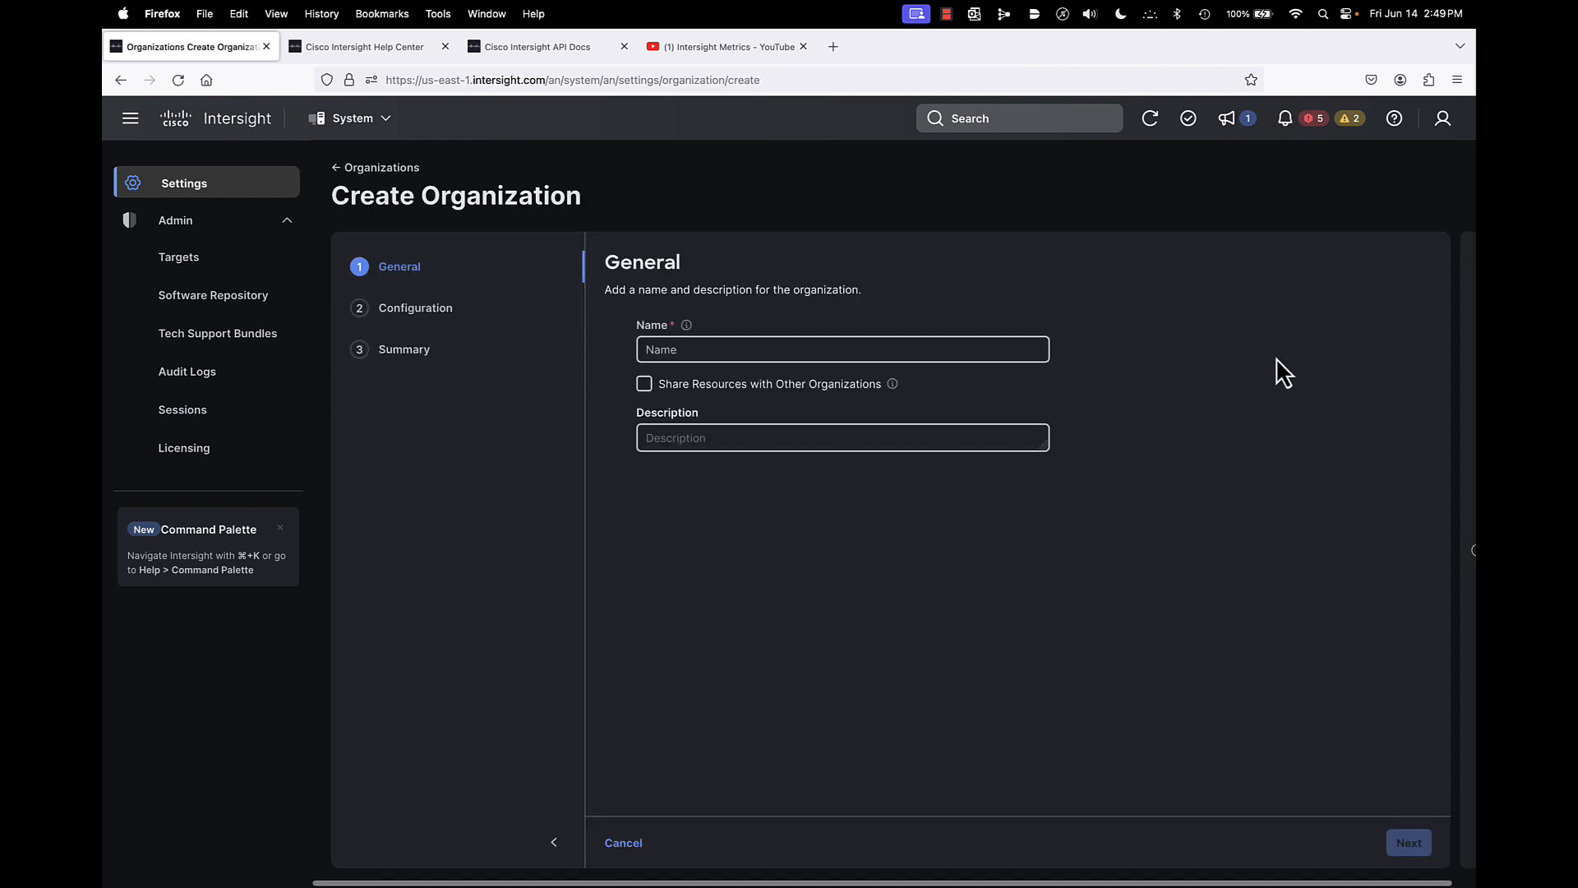
click(774, 349)
text(SAH)
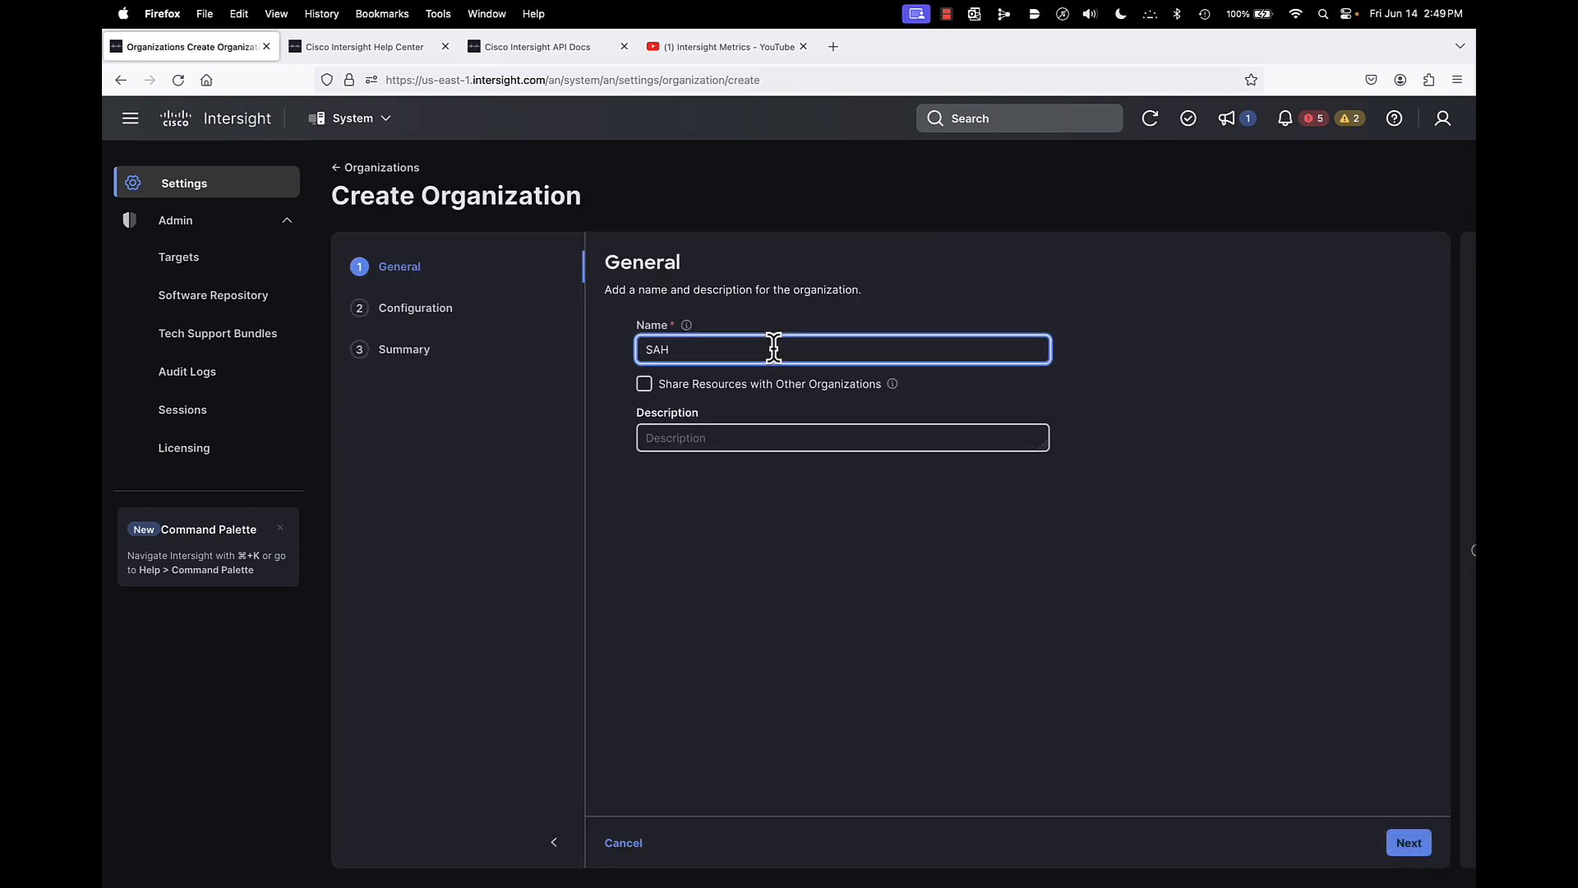
key(BackSpace)
key(BackSpace)
text(H-Org)
click(644, 386)
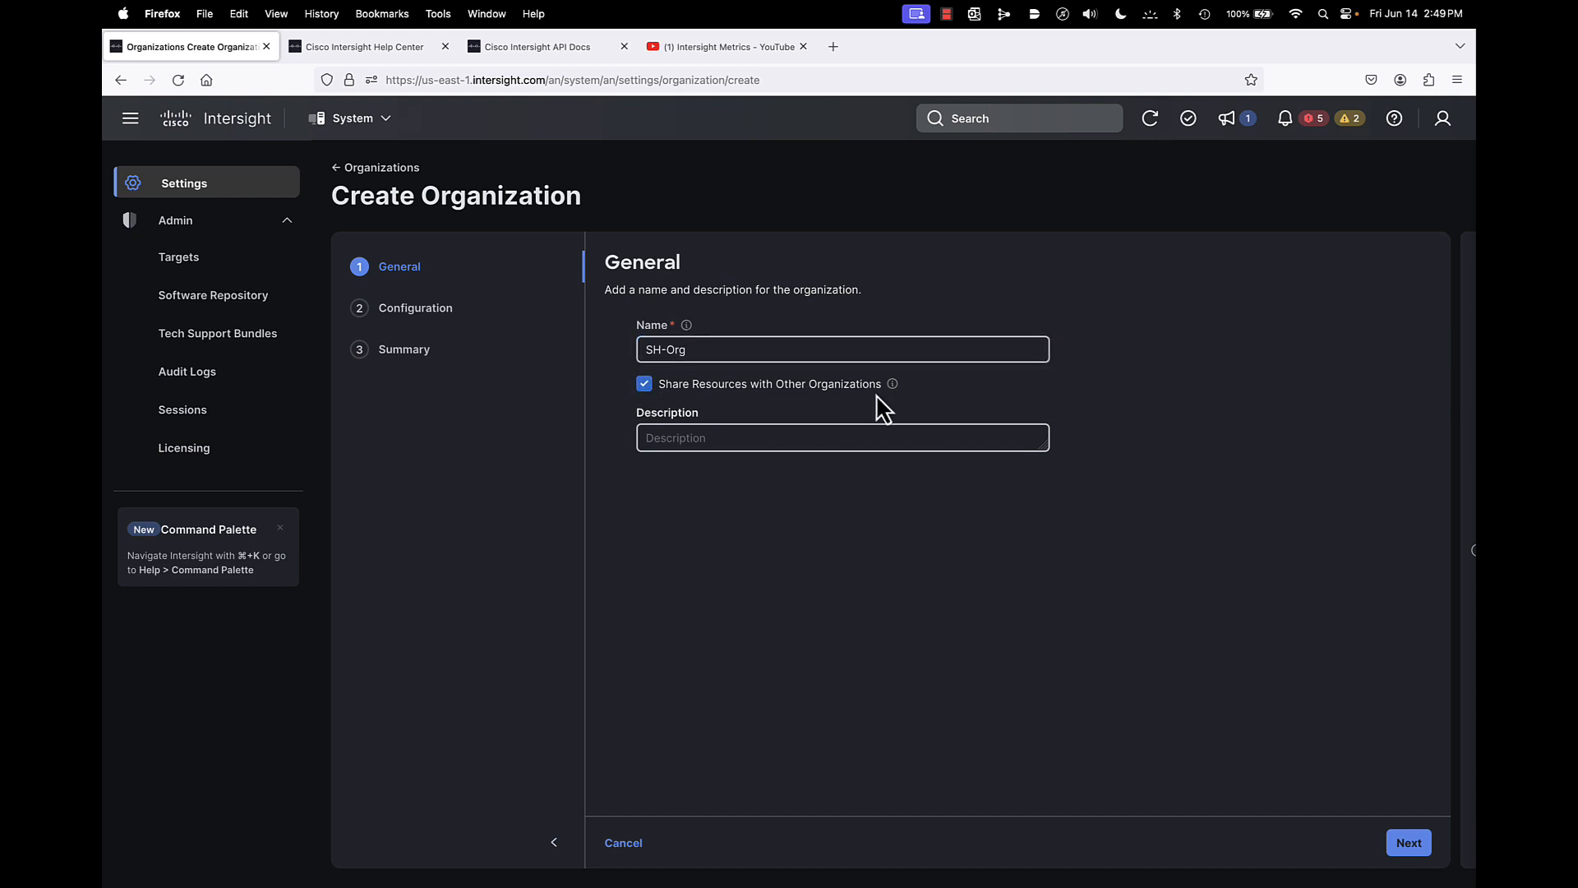
click(1408, 843)
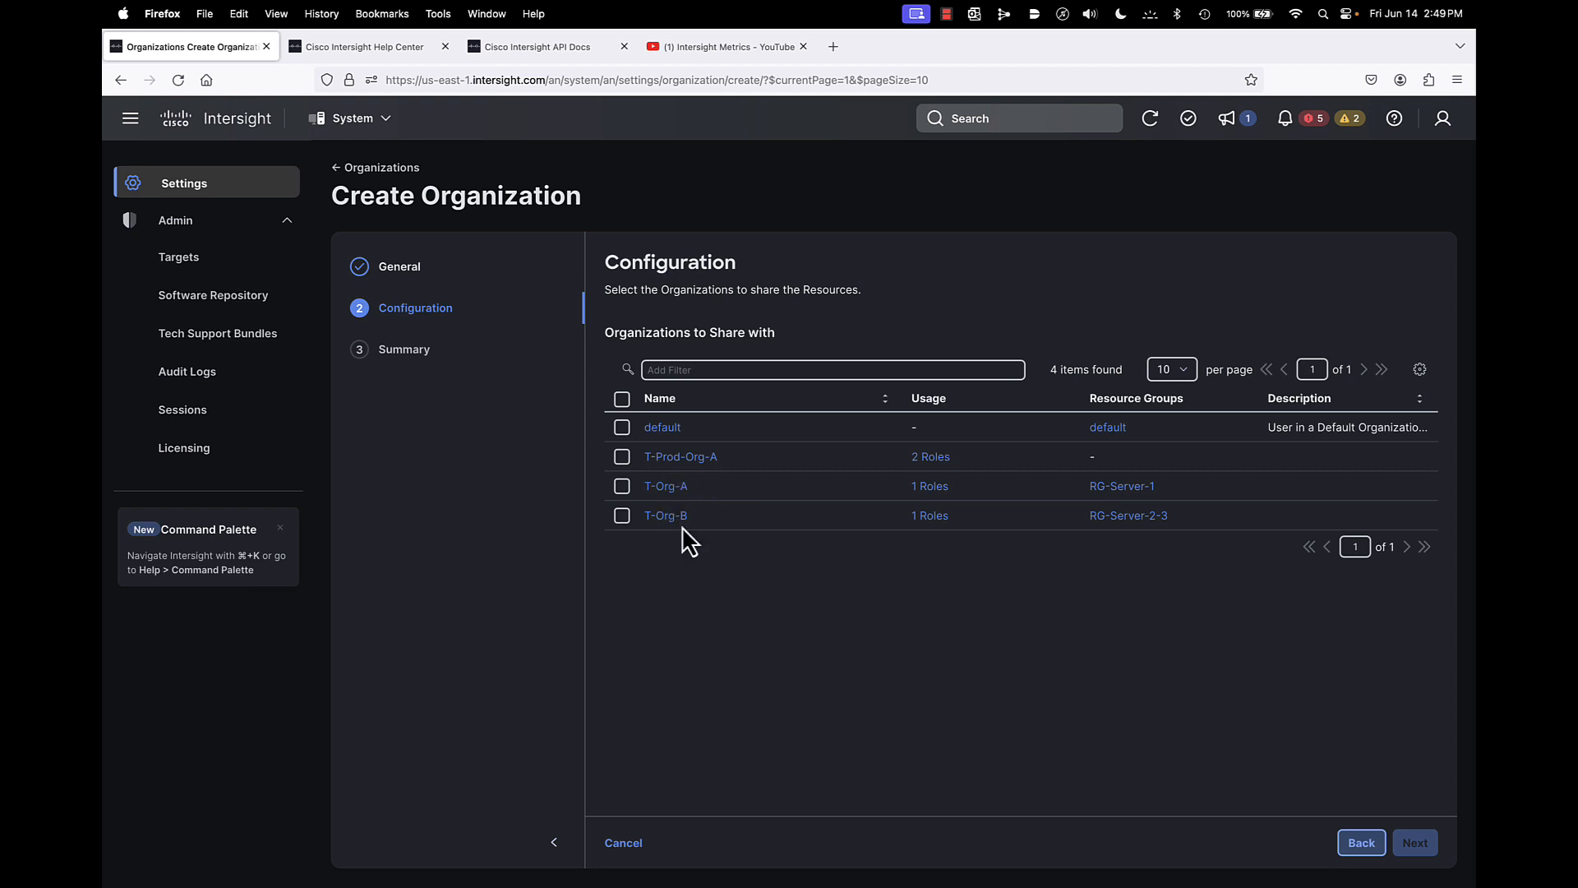
Step: Share the new organization's resources with T-Org-A and T-Org-B, and create the organization
click(622, 485)
click(622, 515)
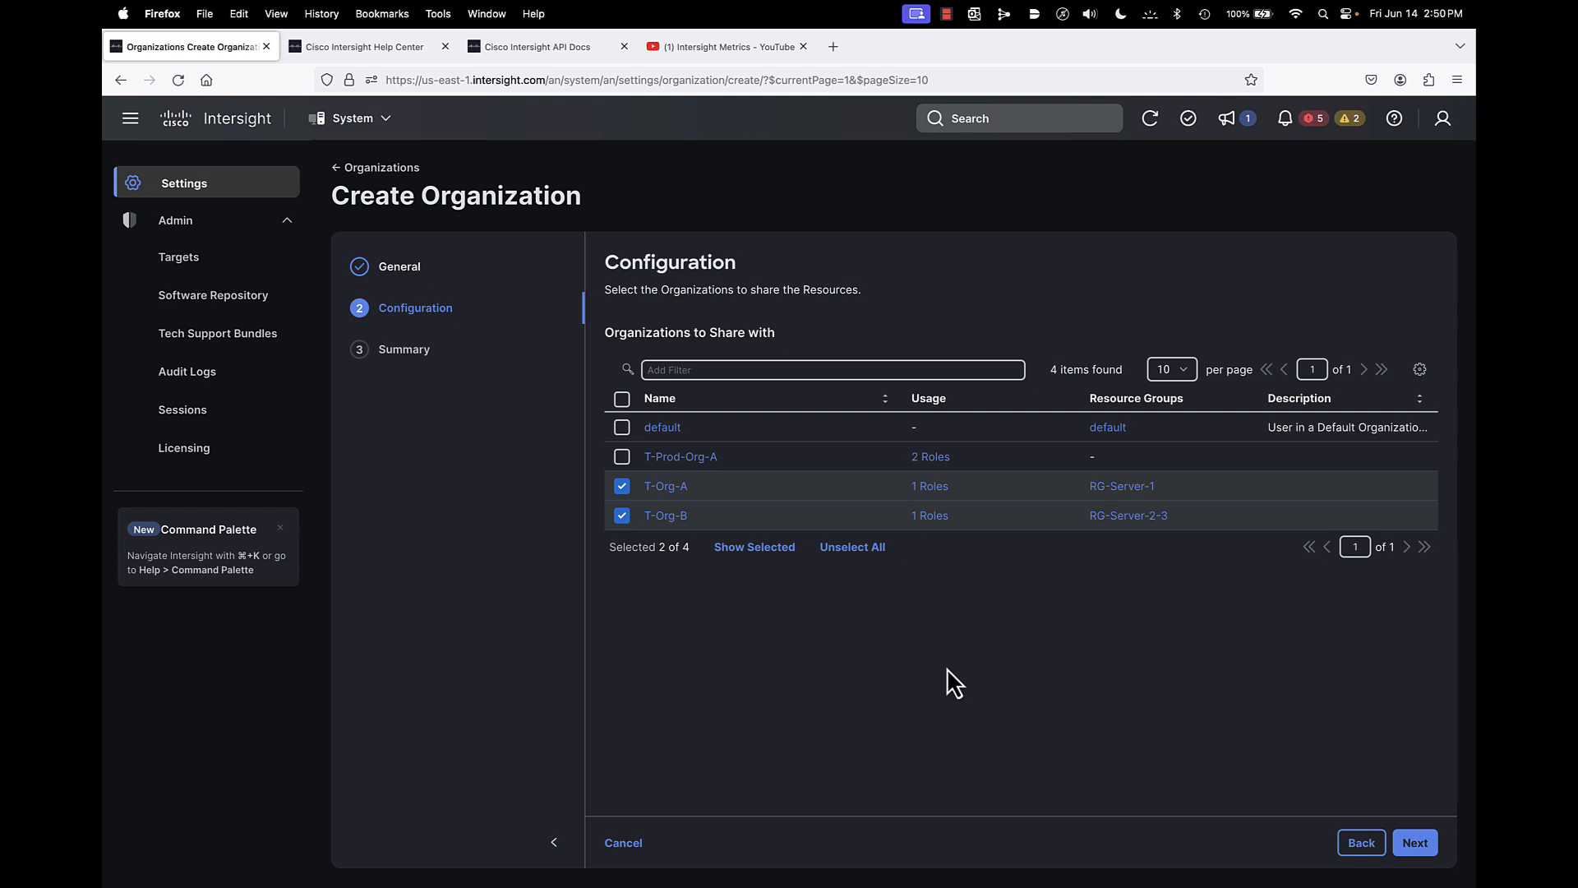
click(1418, 845)
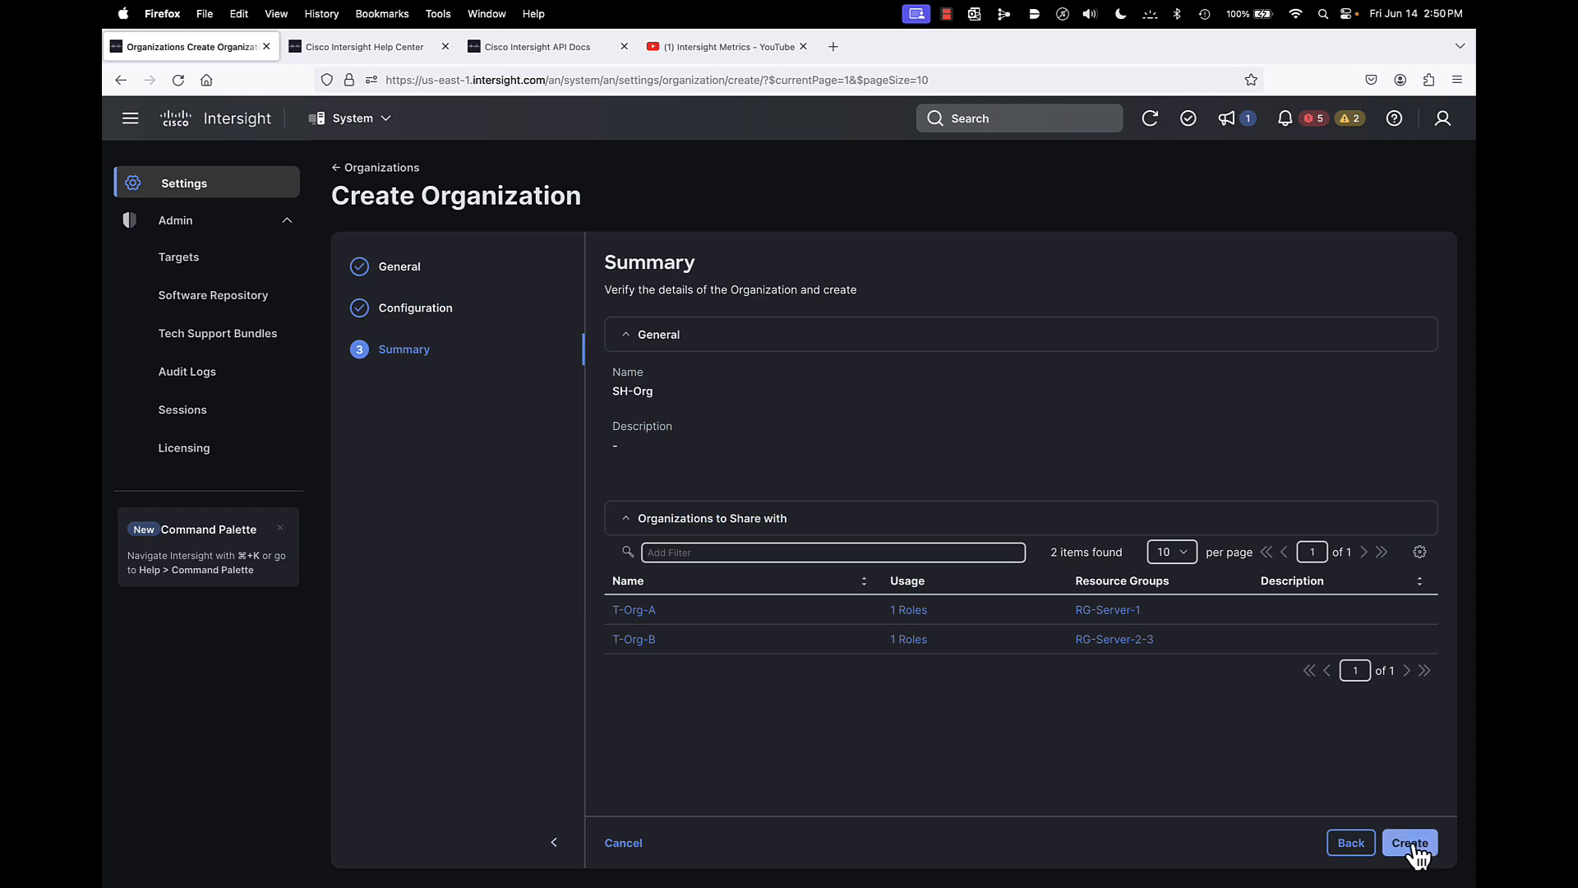
click(1415, 846)
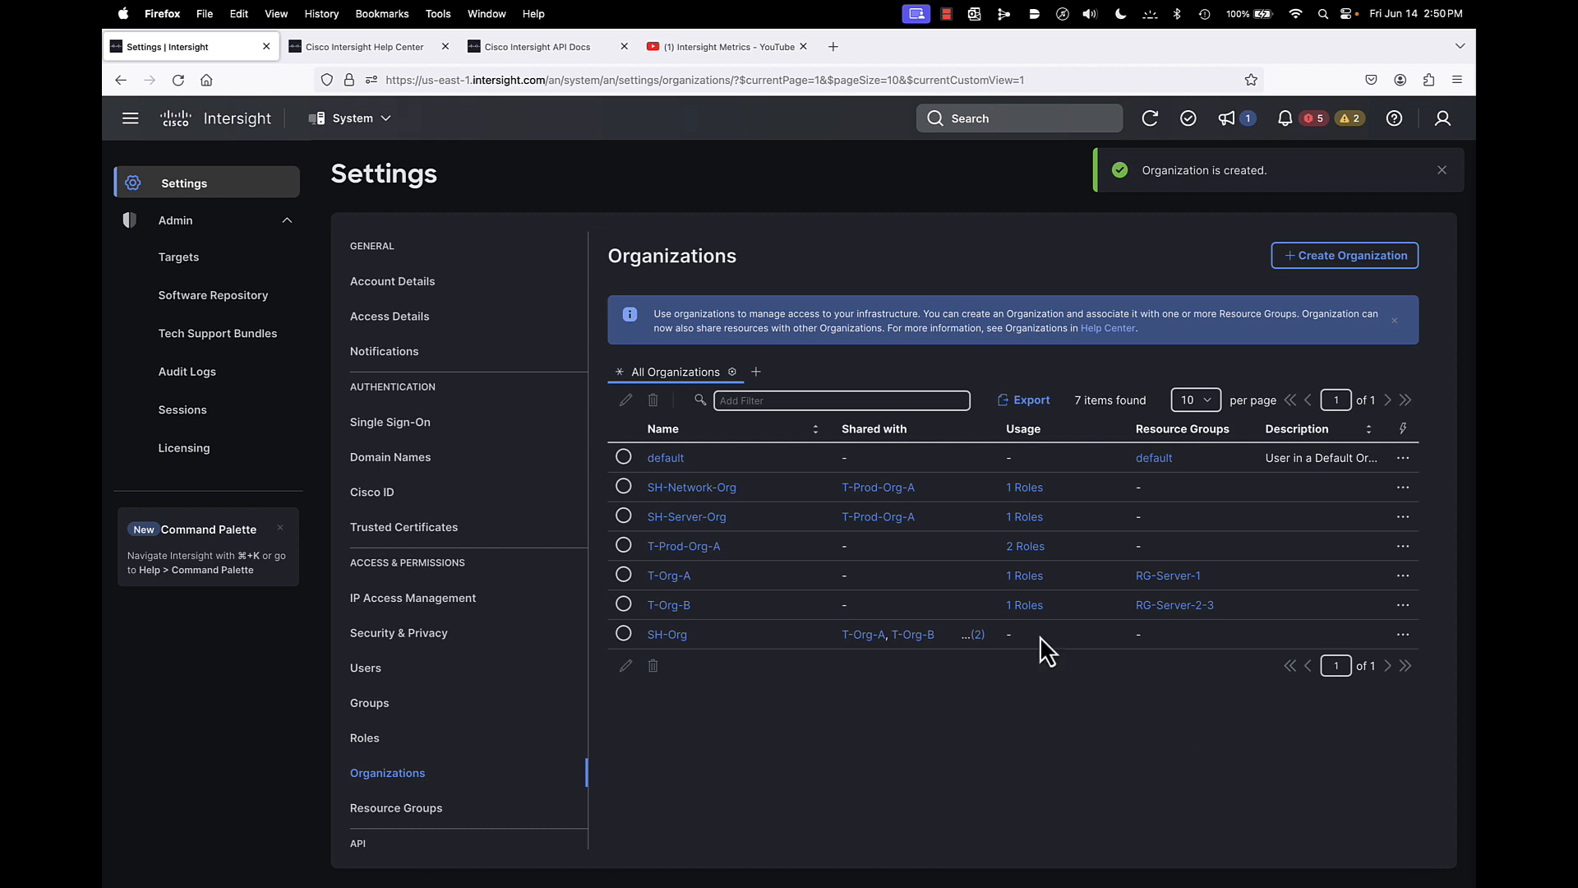
Step: Start creating a Firmware policy for the UCS Server platform in Infrastructure Service
click(371, 120)
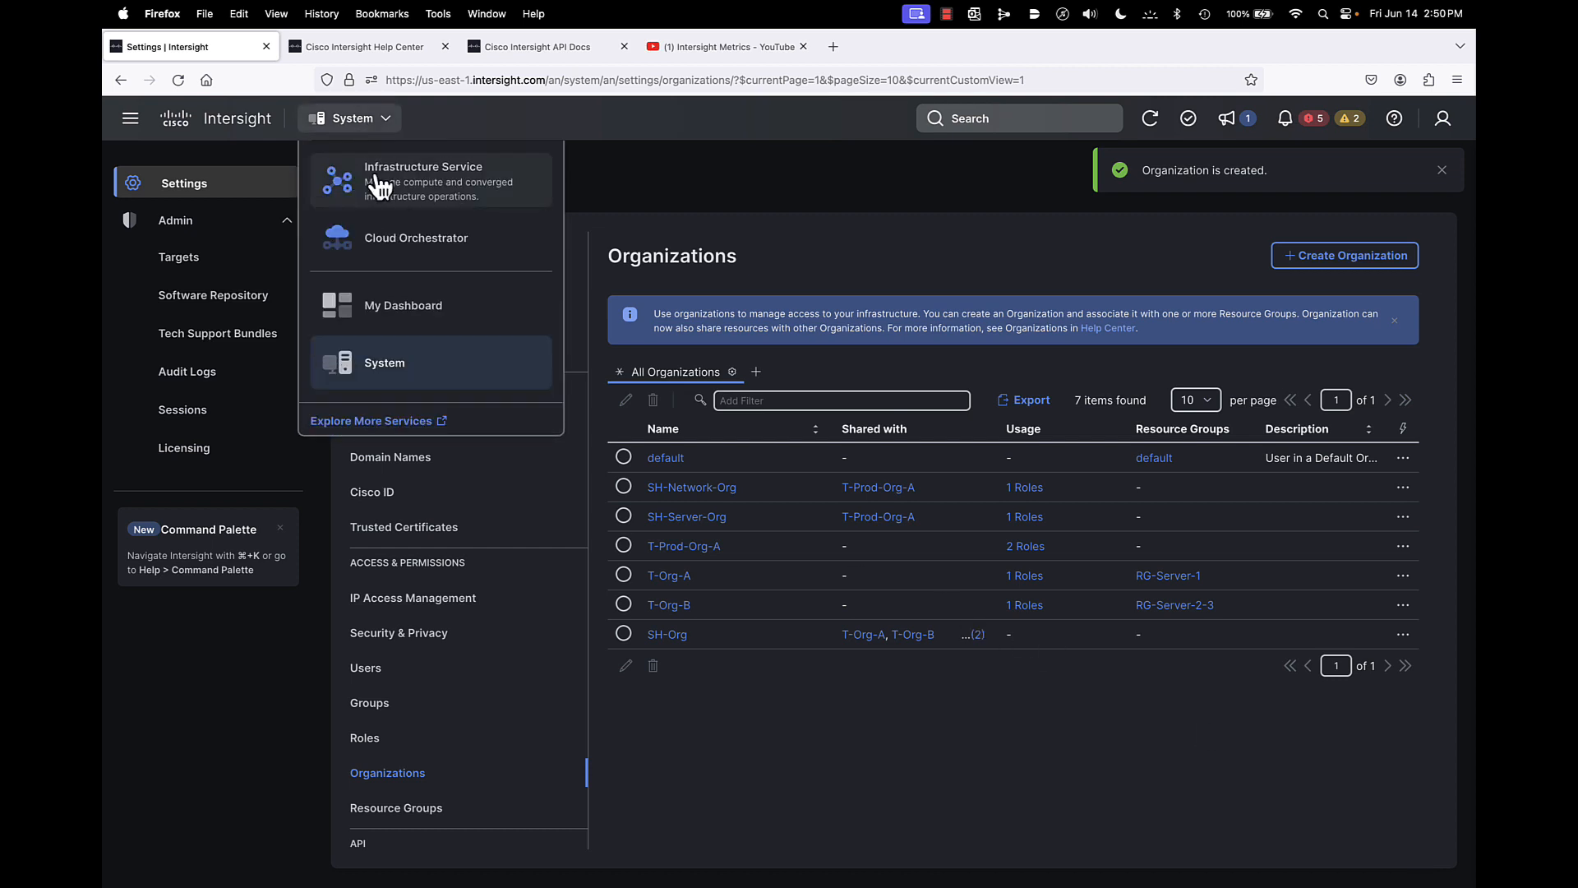
click(345, 183)
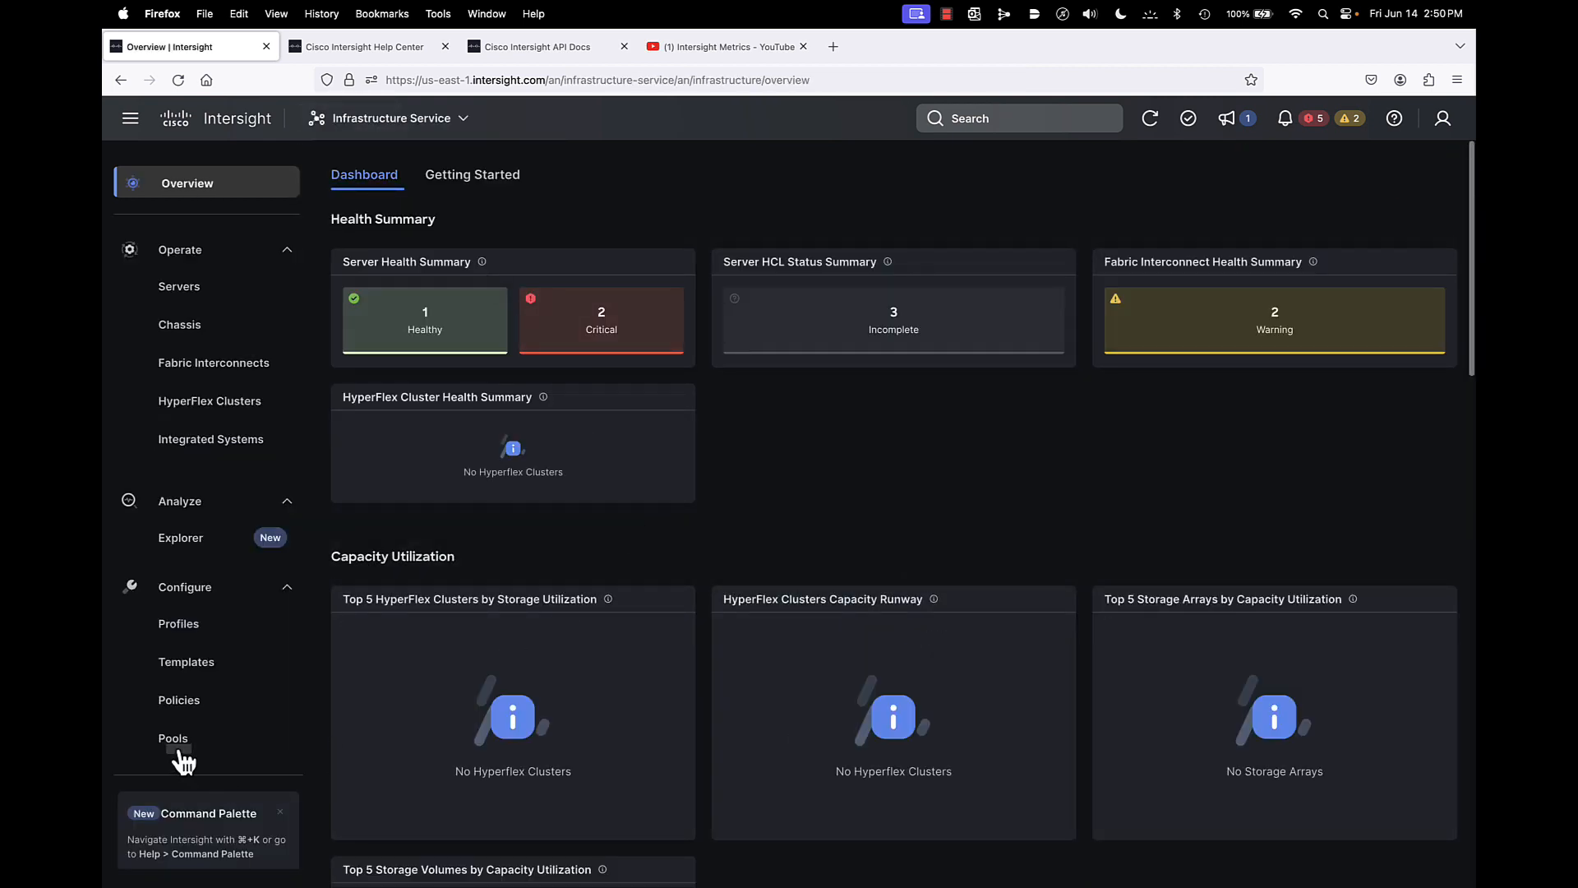
click(181, 700)
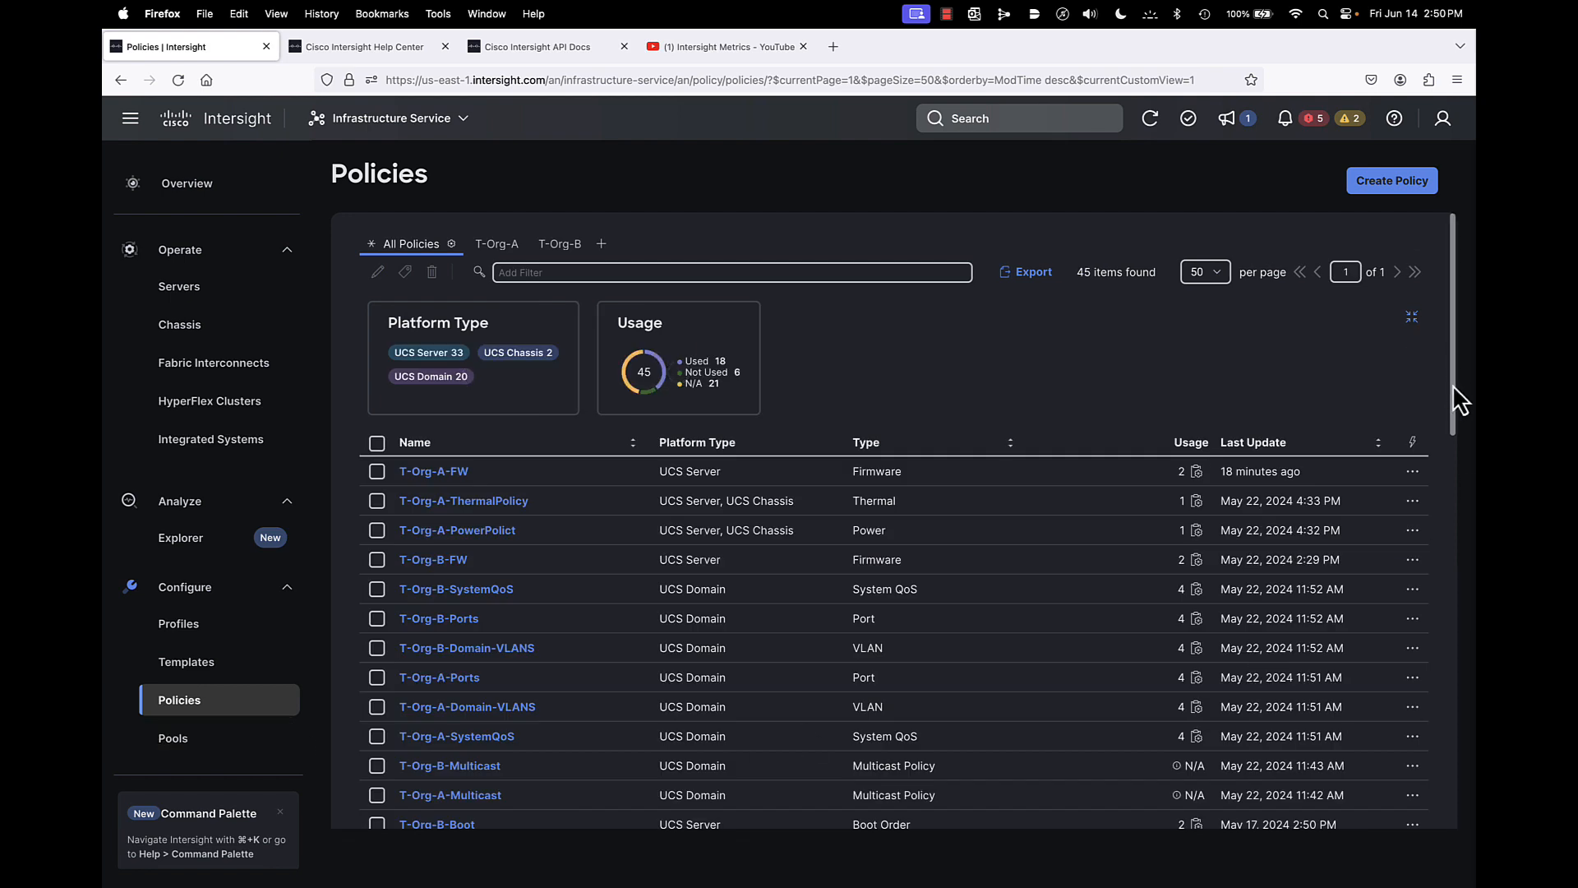
click(1392, 185)
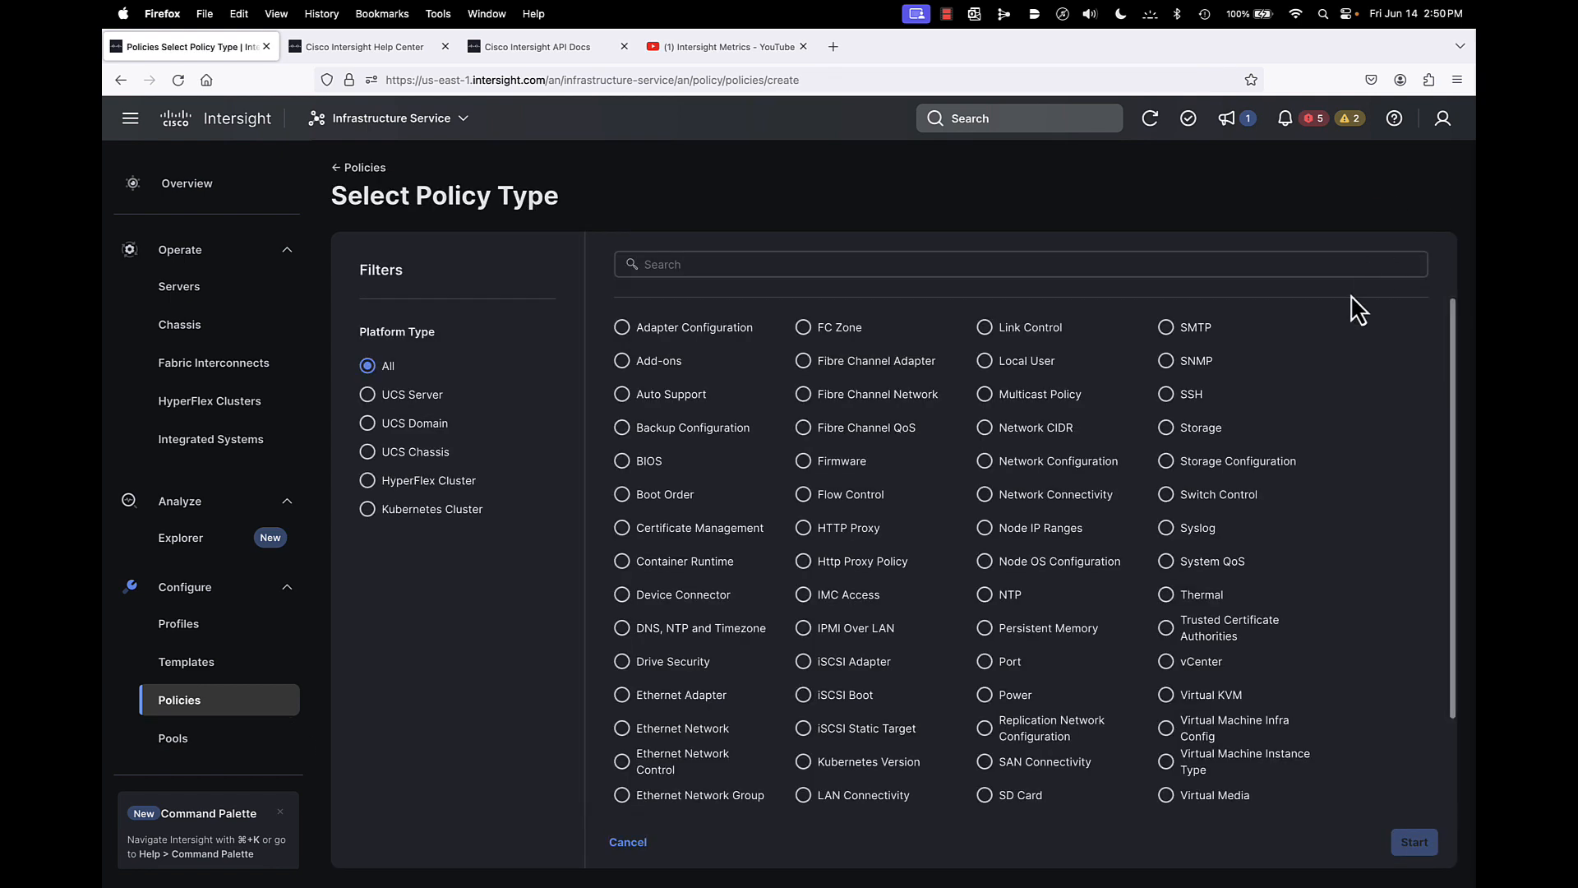
click(405, 395)
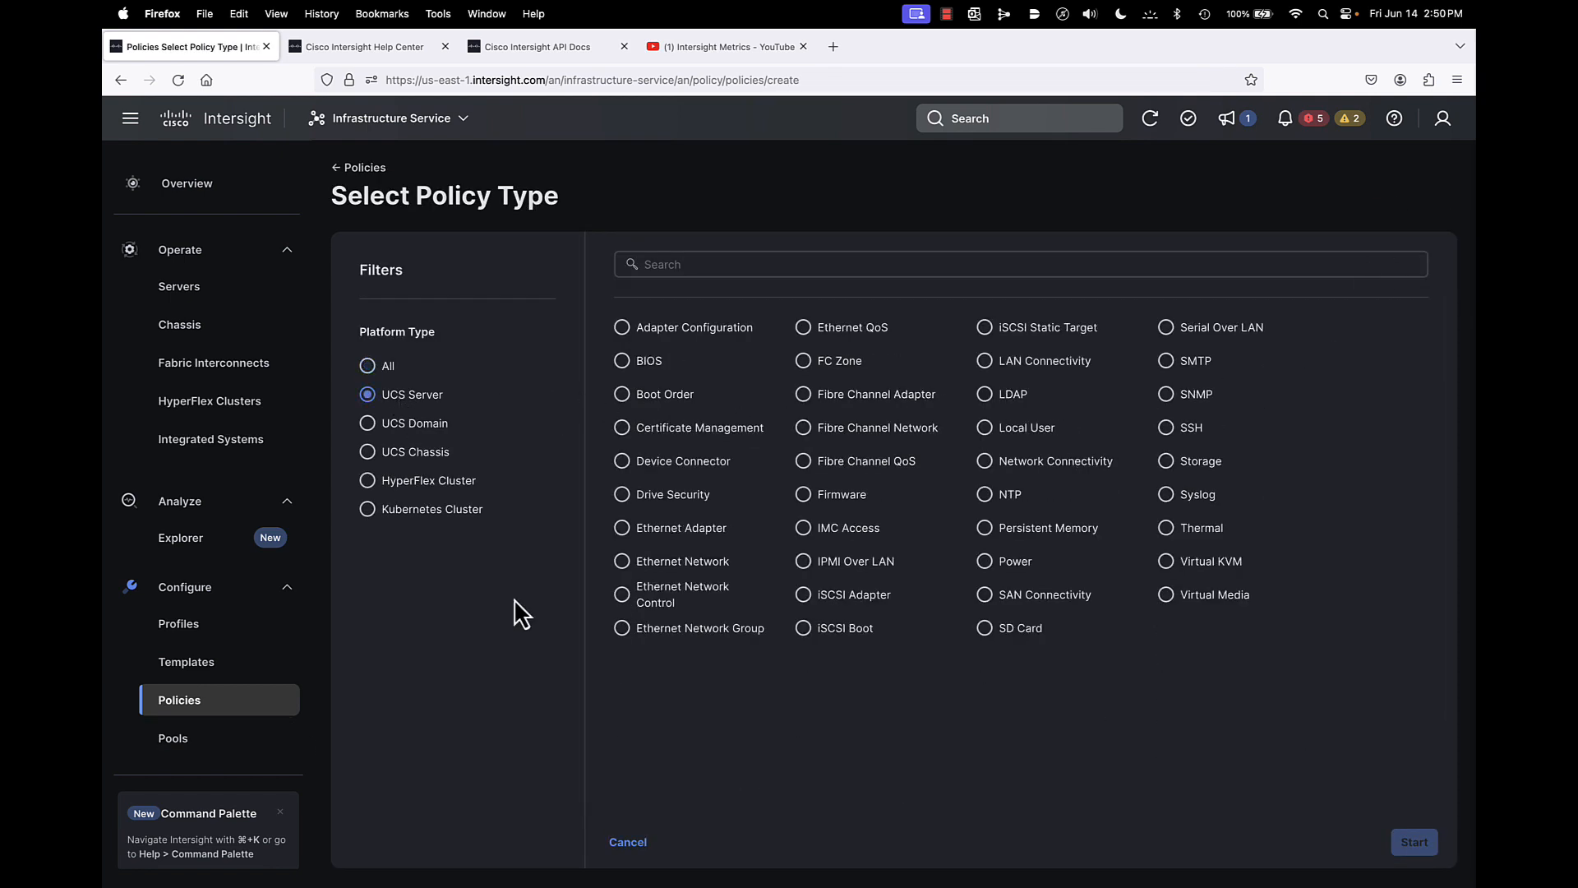
click(822, 501)
click(1417, 844)
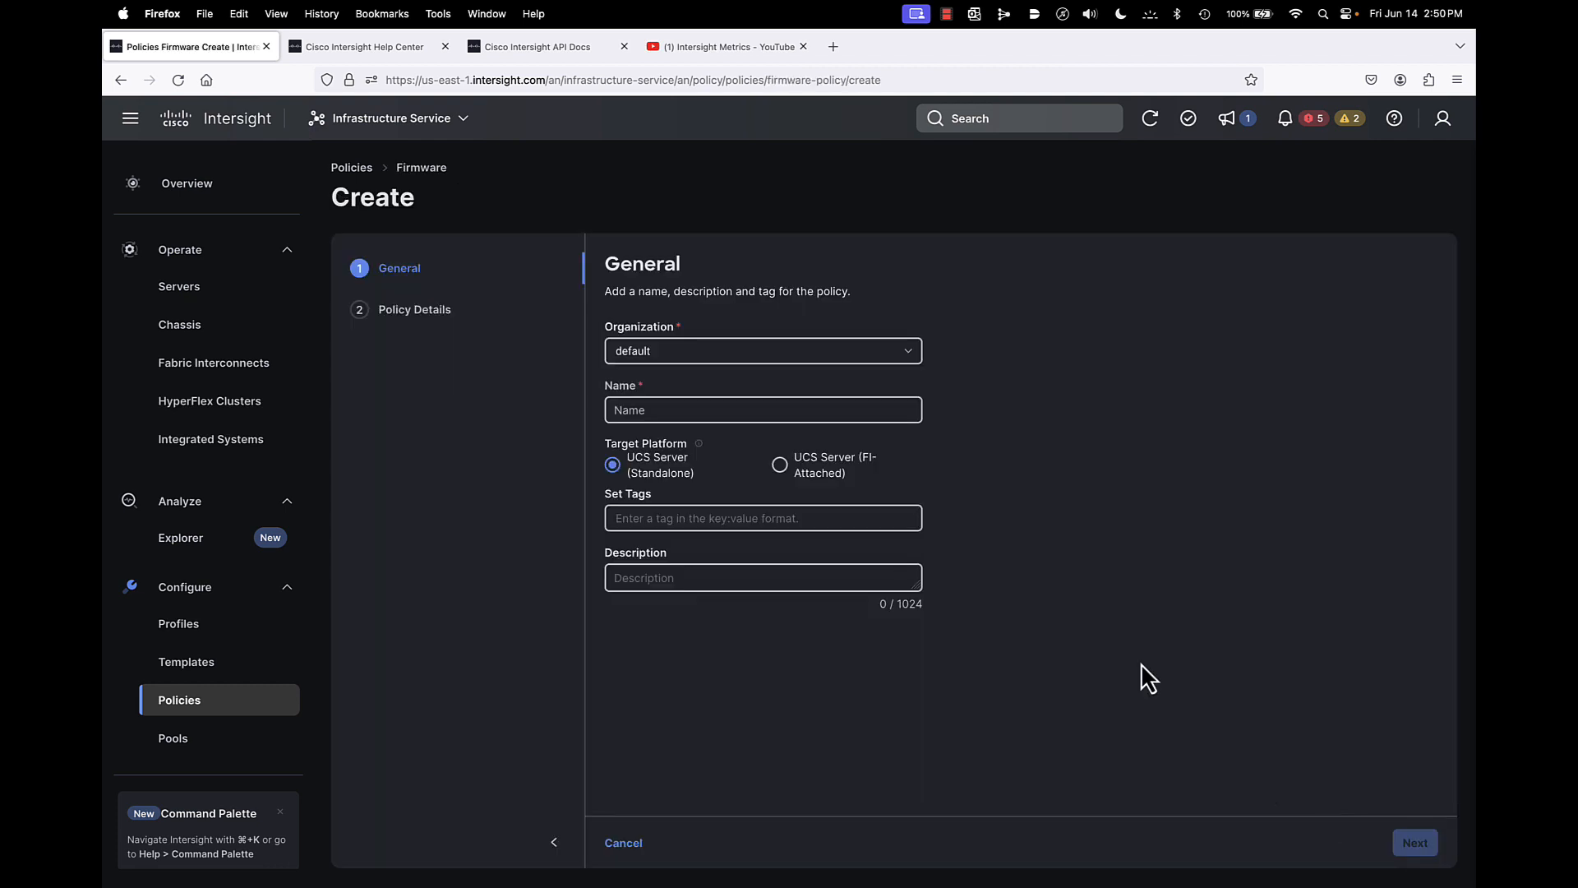
Step: Assign the firmware policy to organization SH-Org, name it SH-FW-Policy, and target UCS Server (FI-Attached)
click(777, 360)
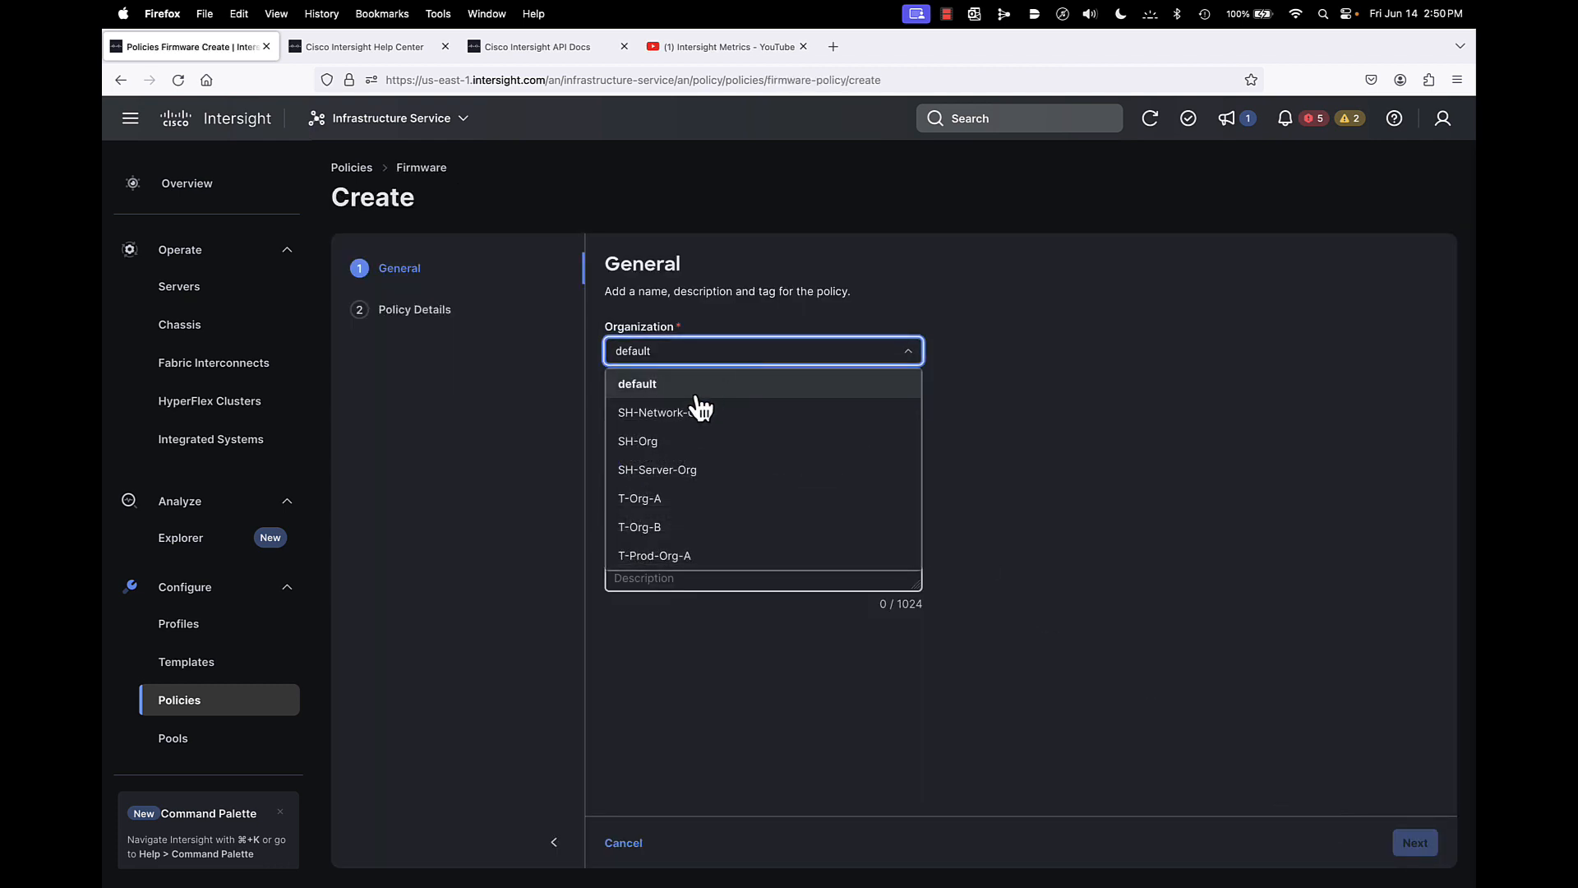
click(662, 444)
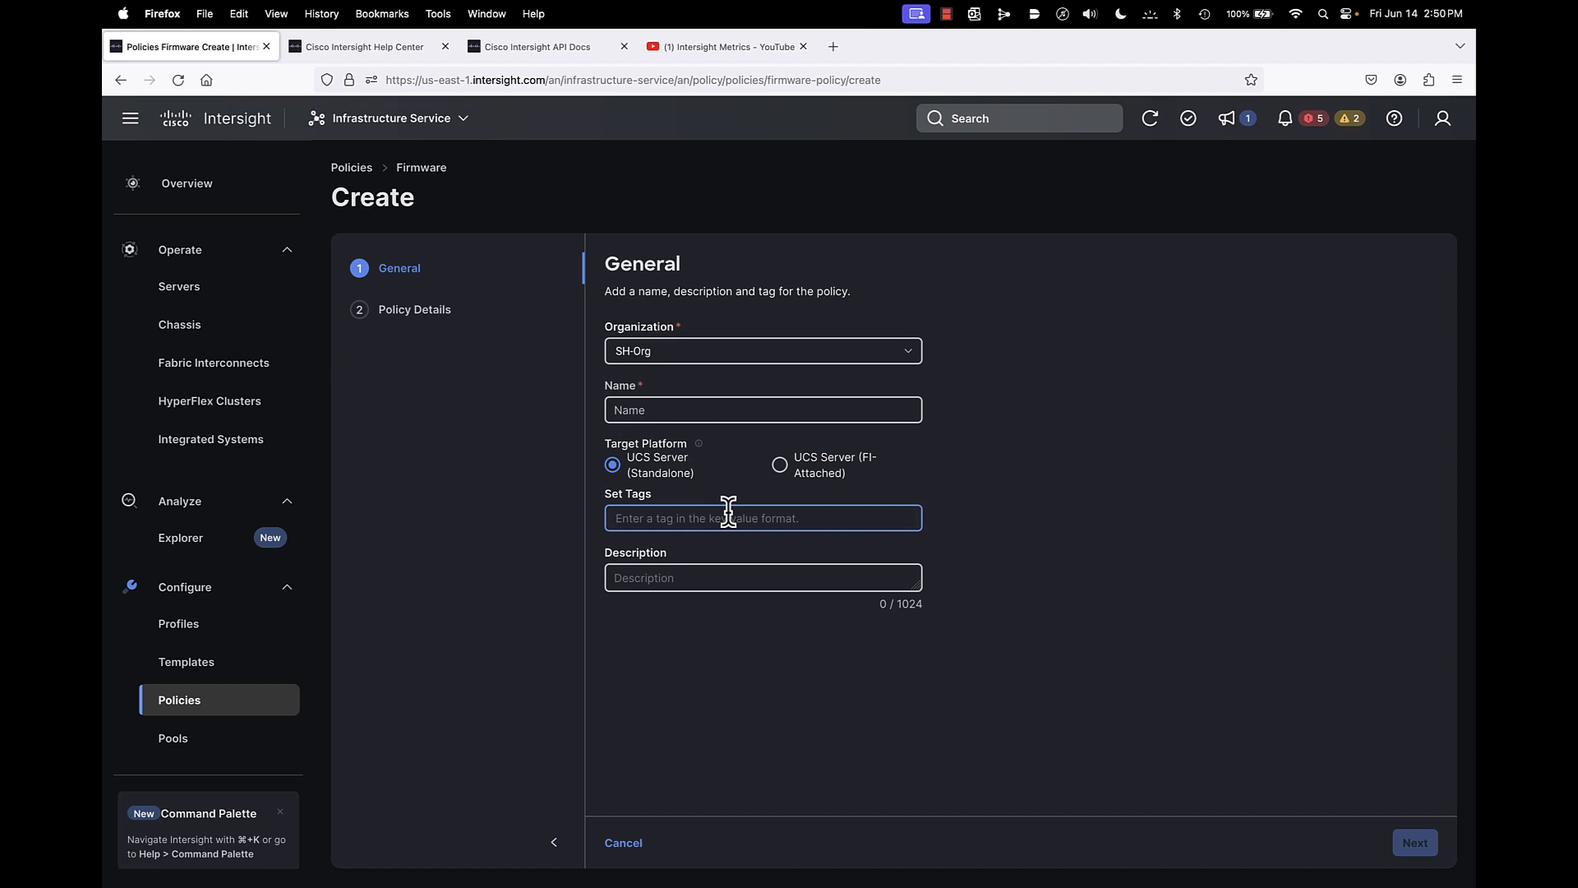
click(680, 410)
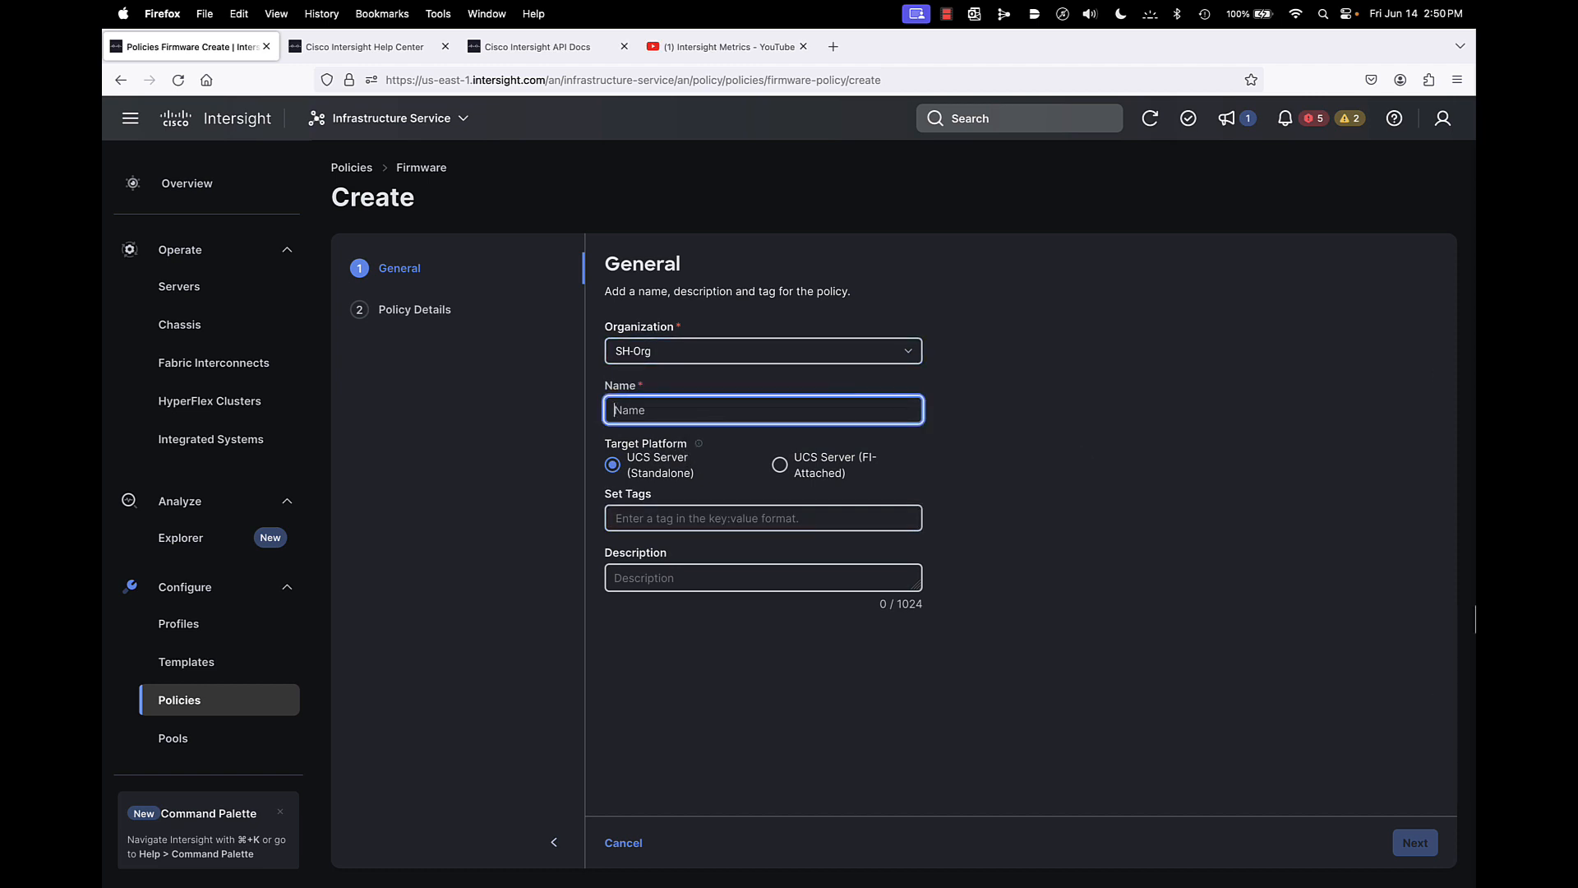
text(SH-FW-Policy)
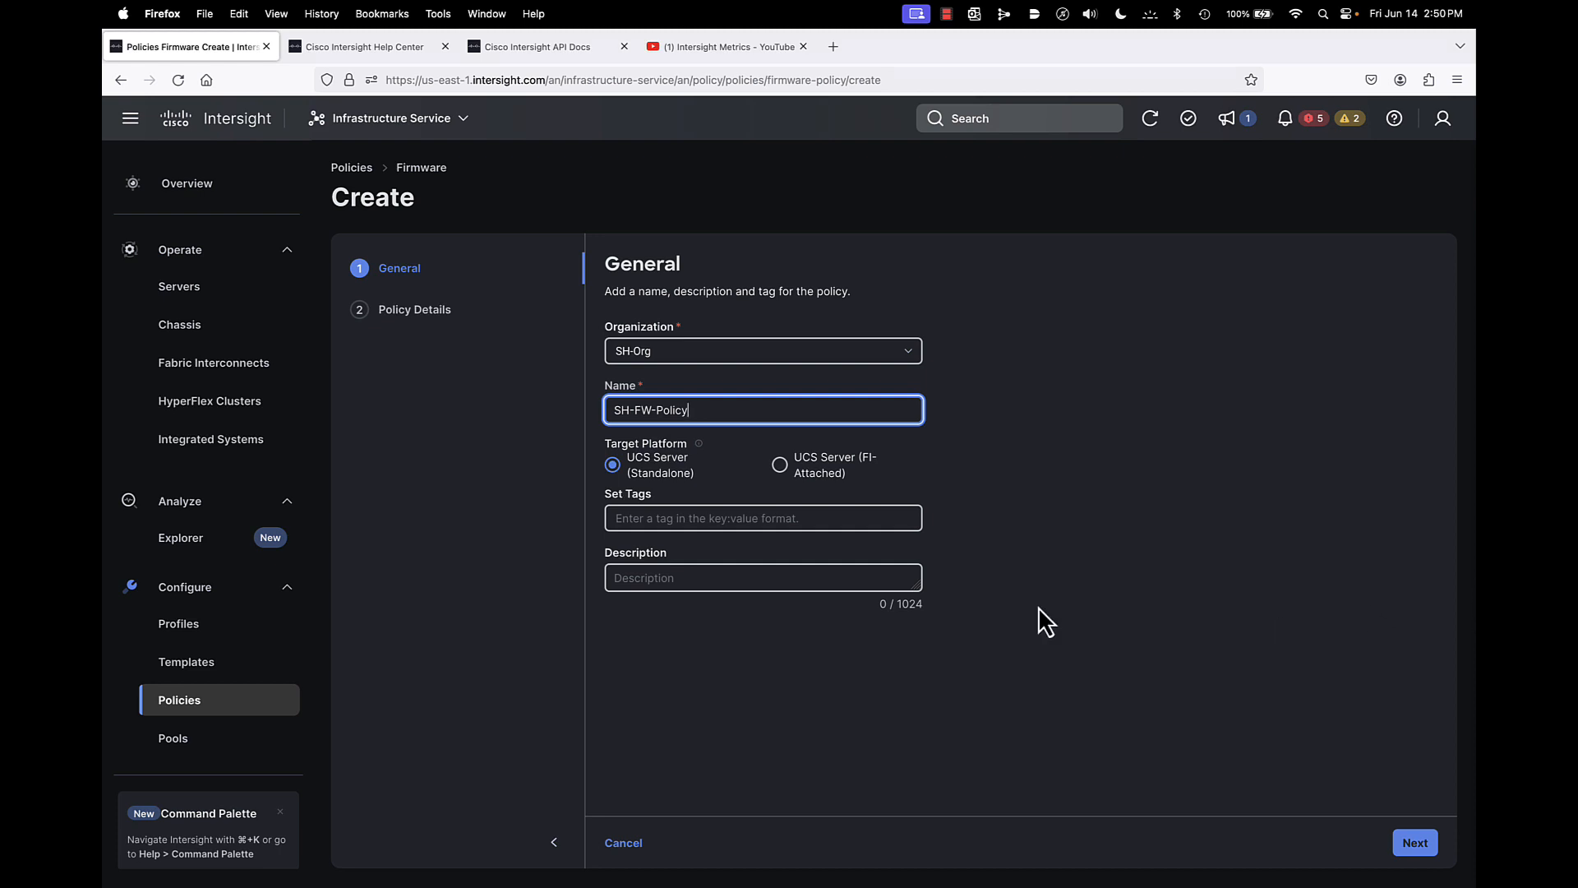
click(779, 465)
click(1408, 843)
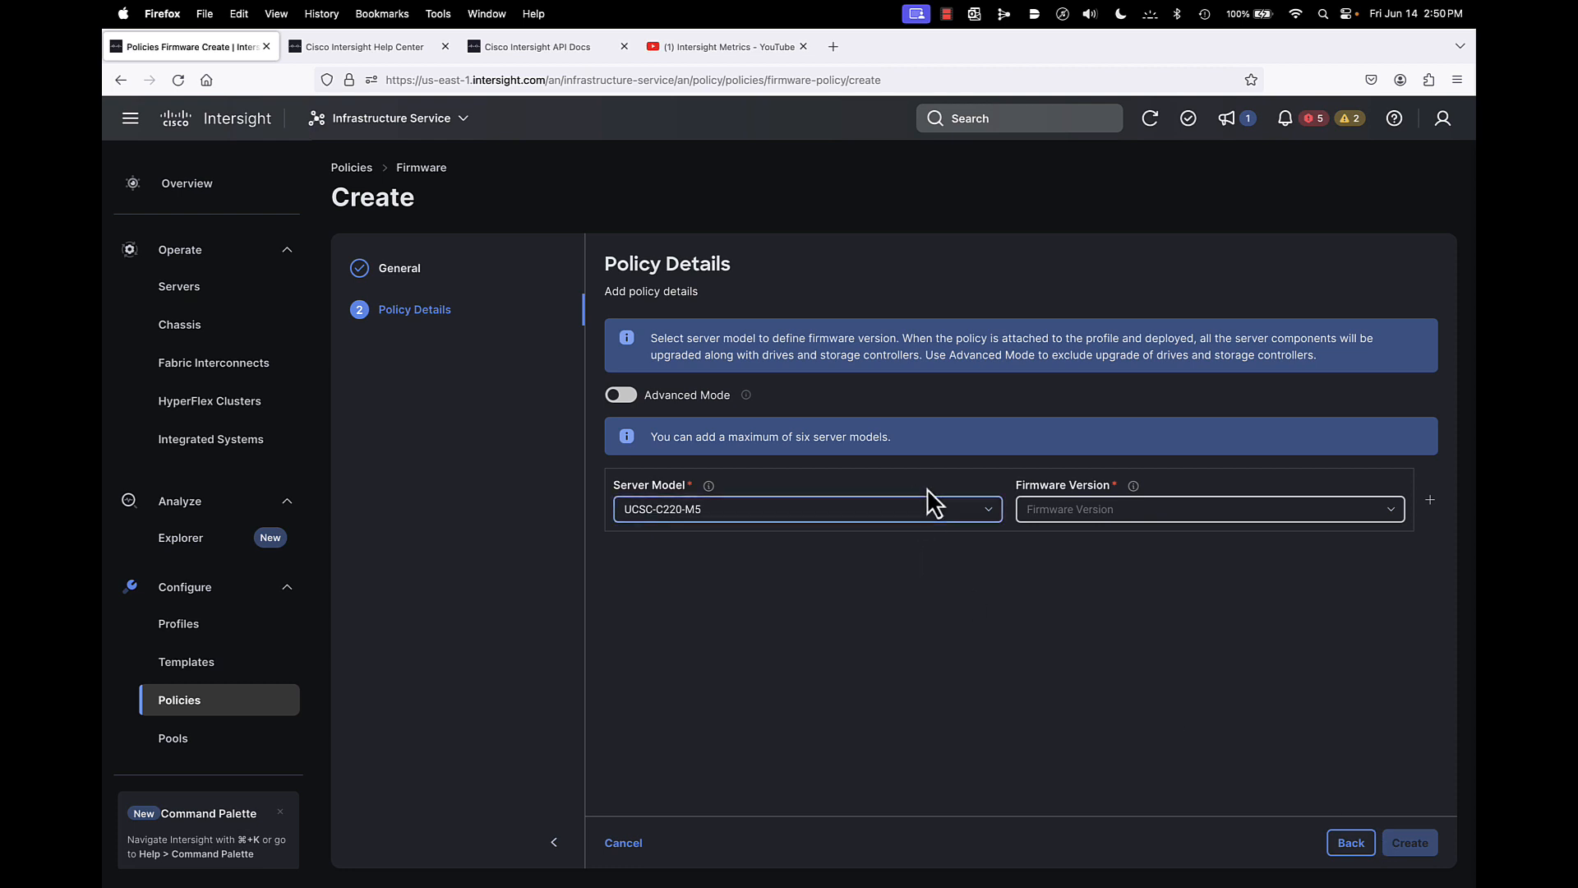
Step: Set the server model to UCSX-210C-M7 with firmware version 5.2(1.240010), and create the policy
click(991, 511)
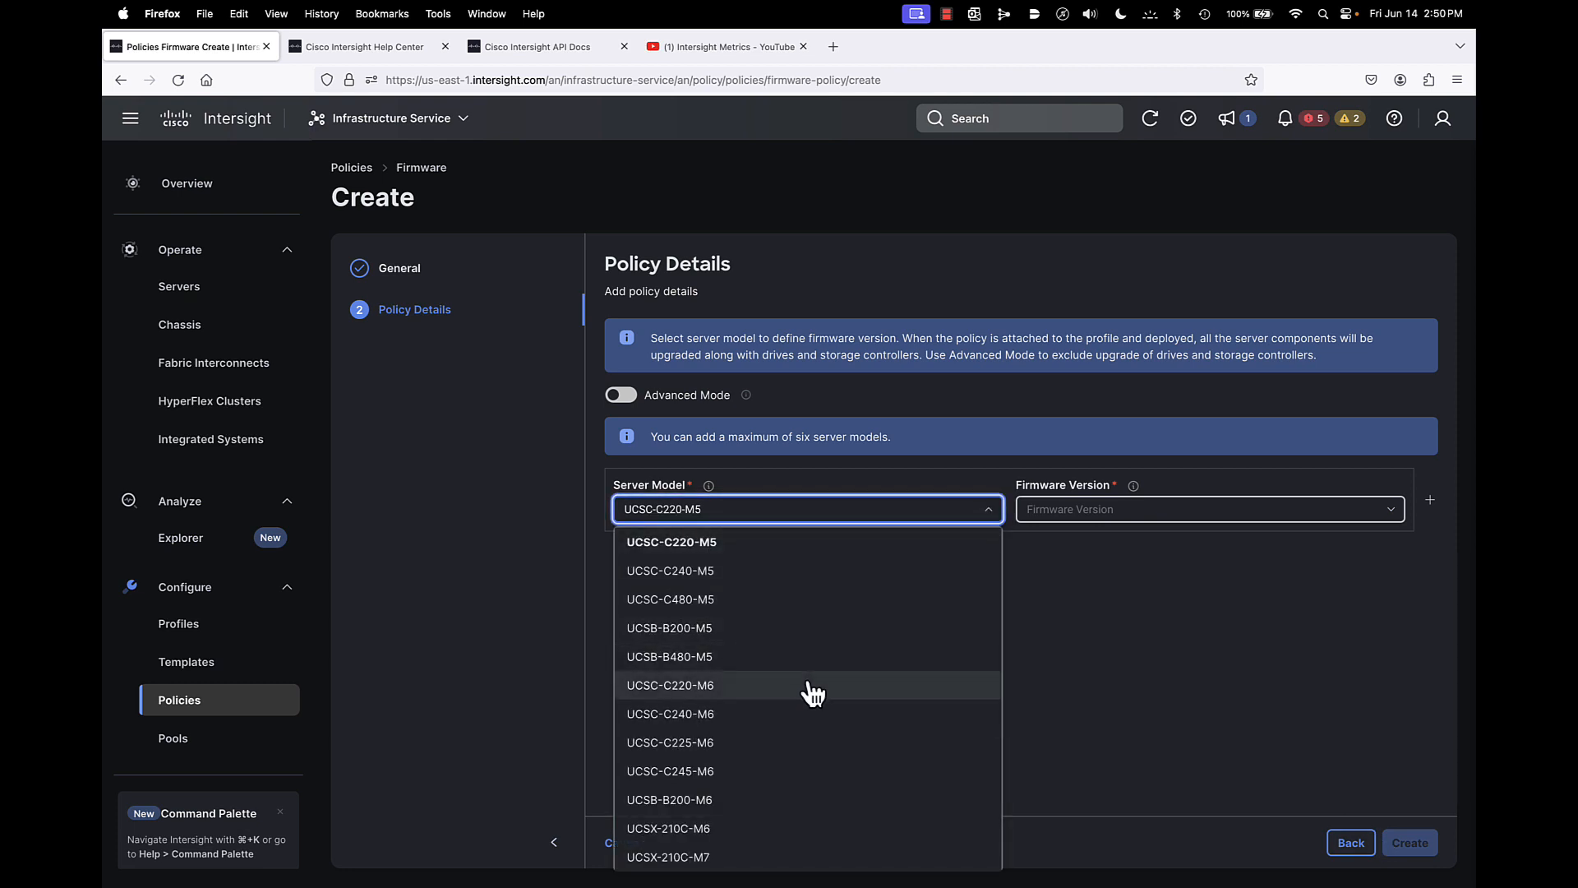
scroll(802, 739, down, 2)
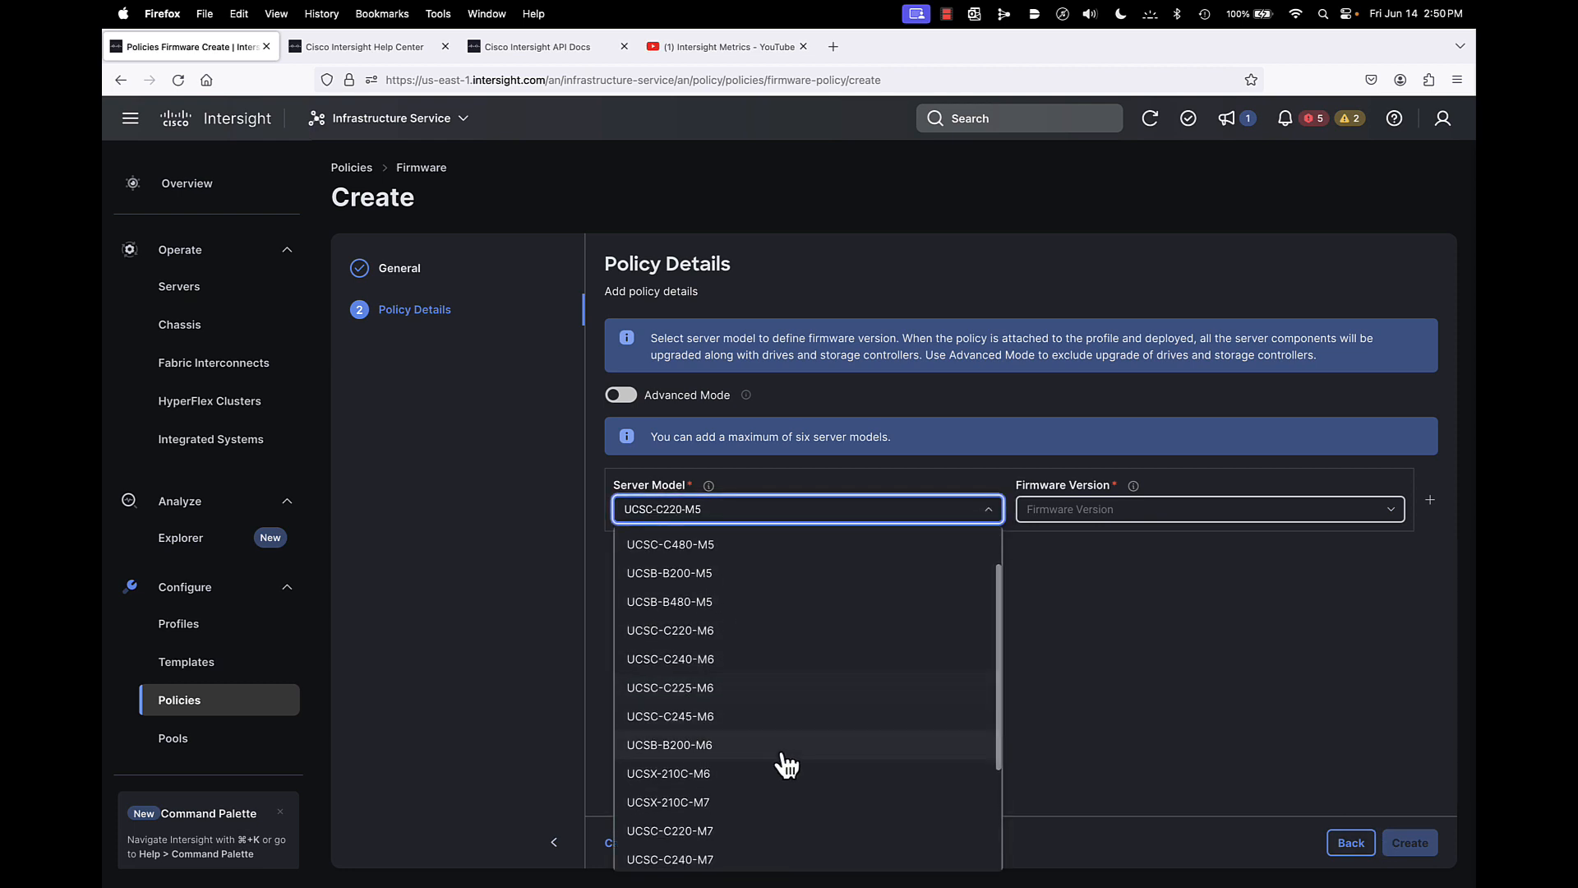
click(692, 806)
click(1126, 514)
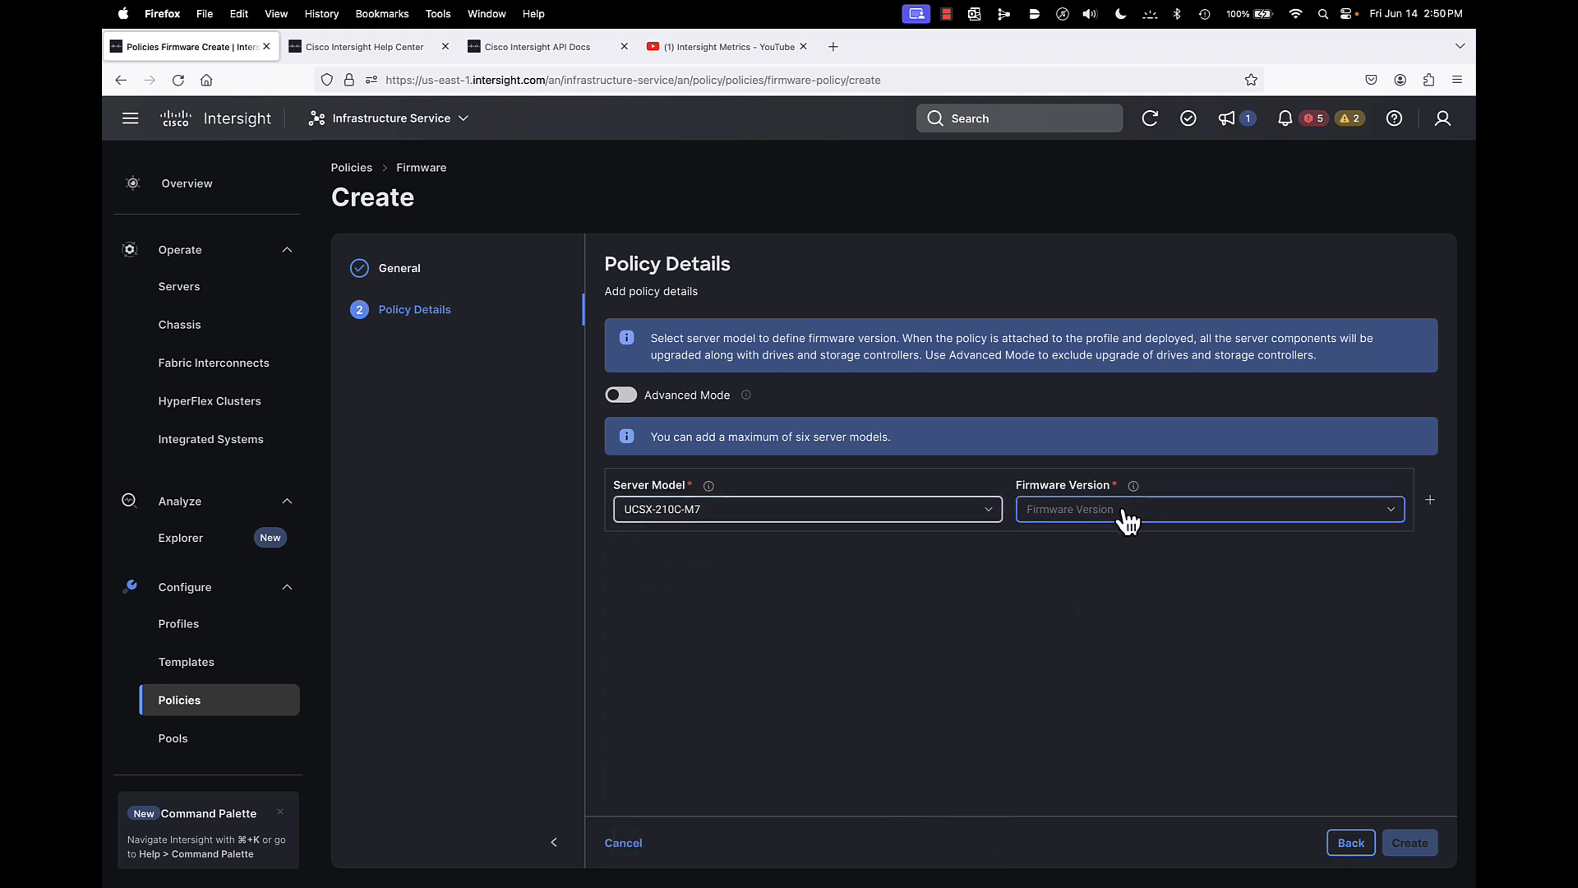
click(1077, 609)
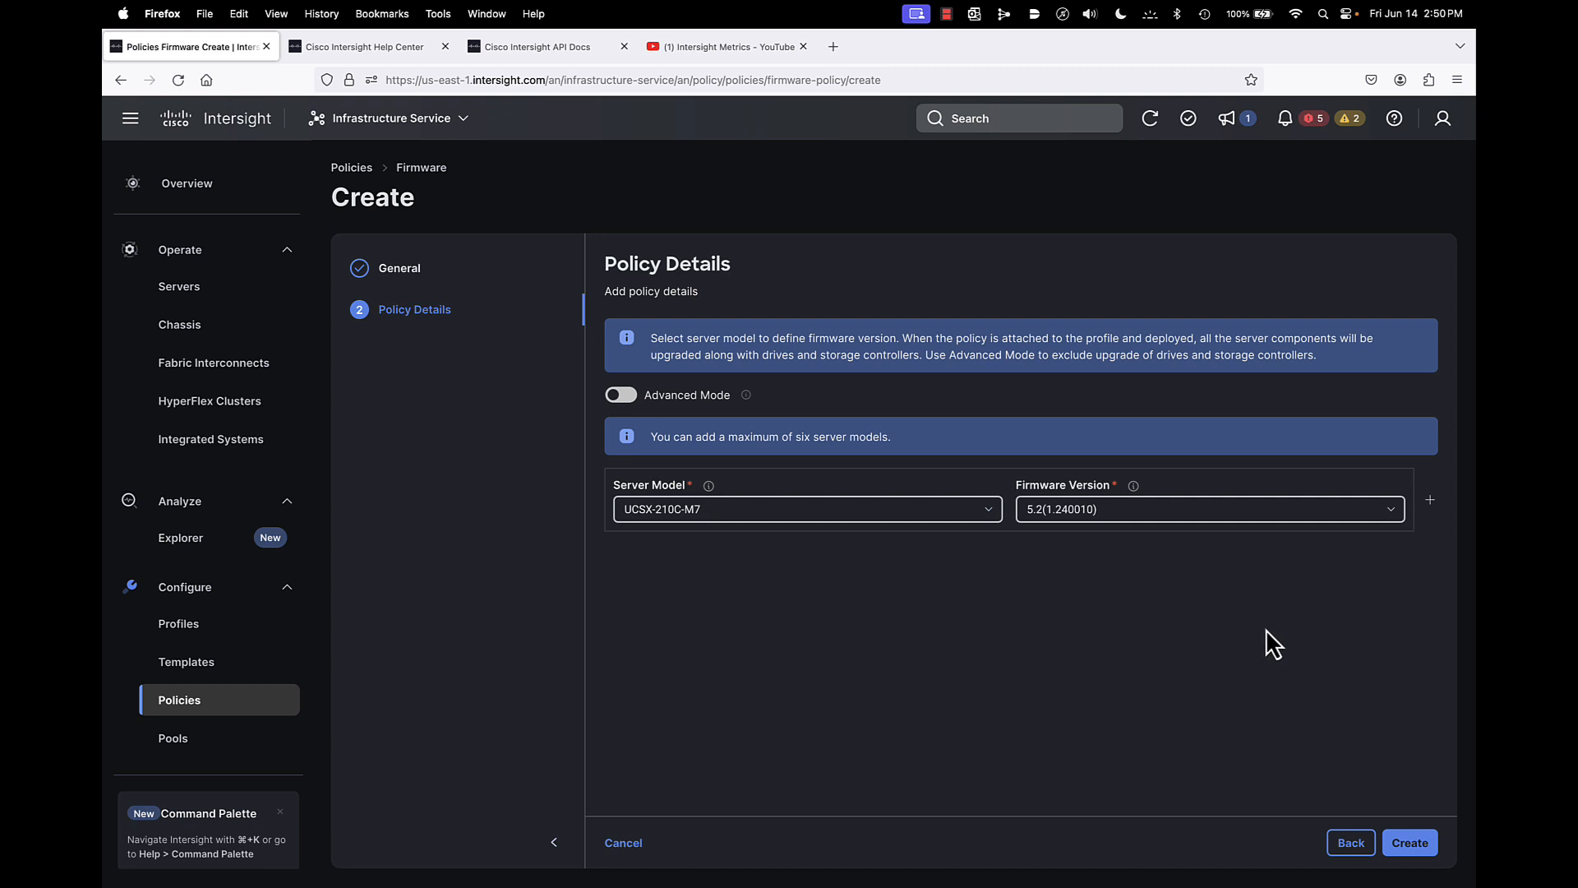
click(1412, 851)
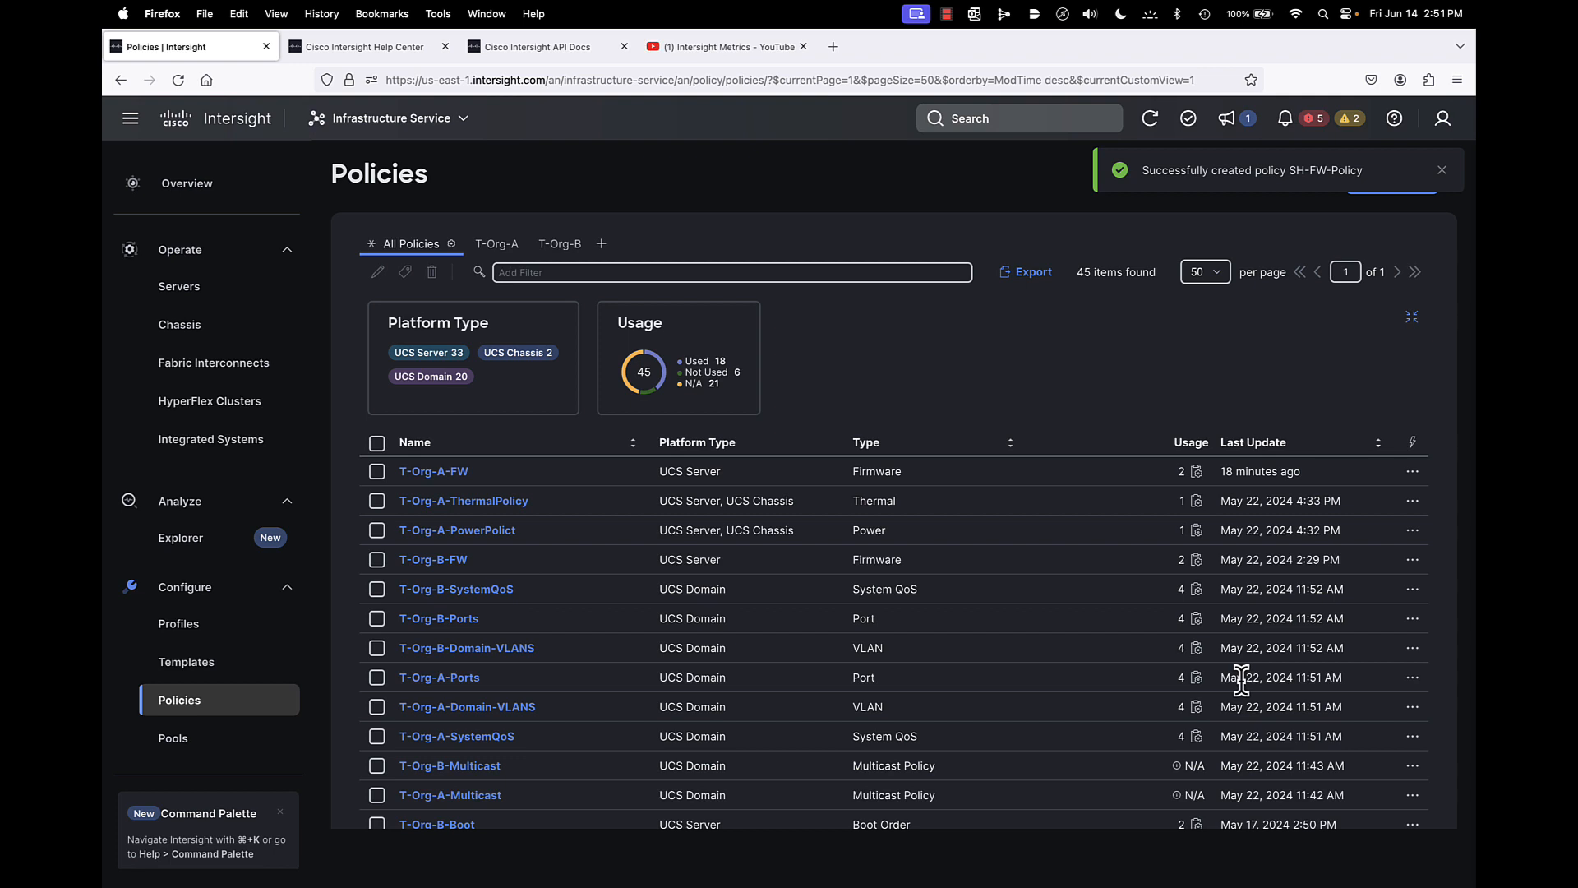
Step: Review the user-defined organization roles in the System settings
click(401, 121)
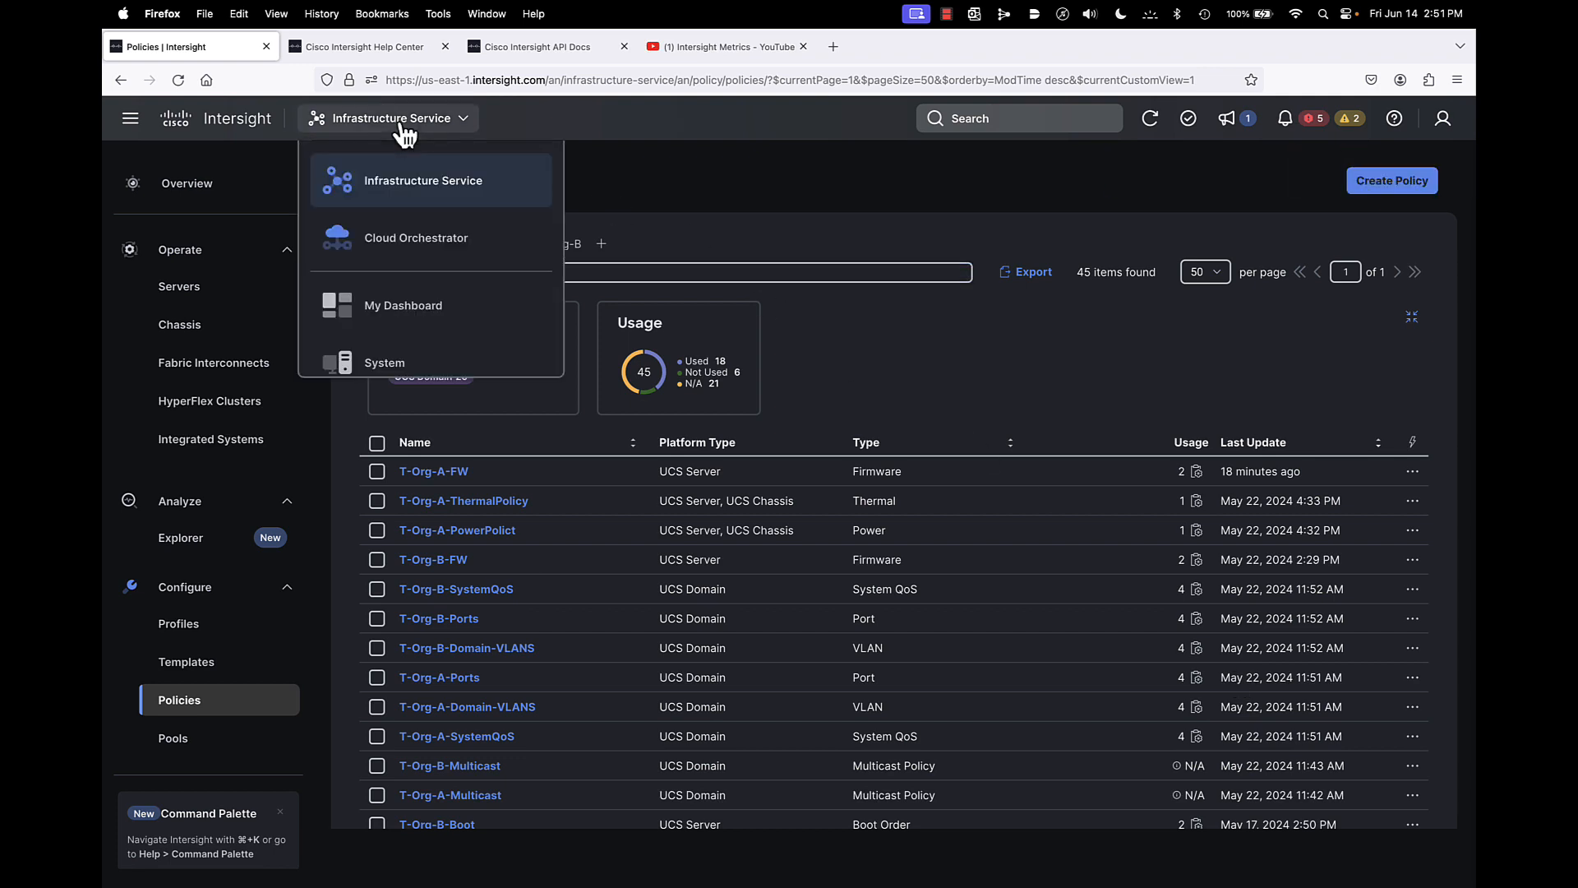
click(384, 364)
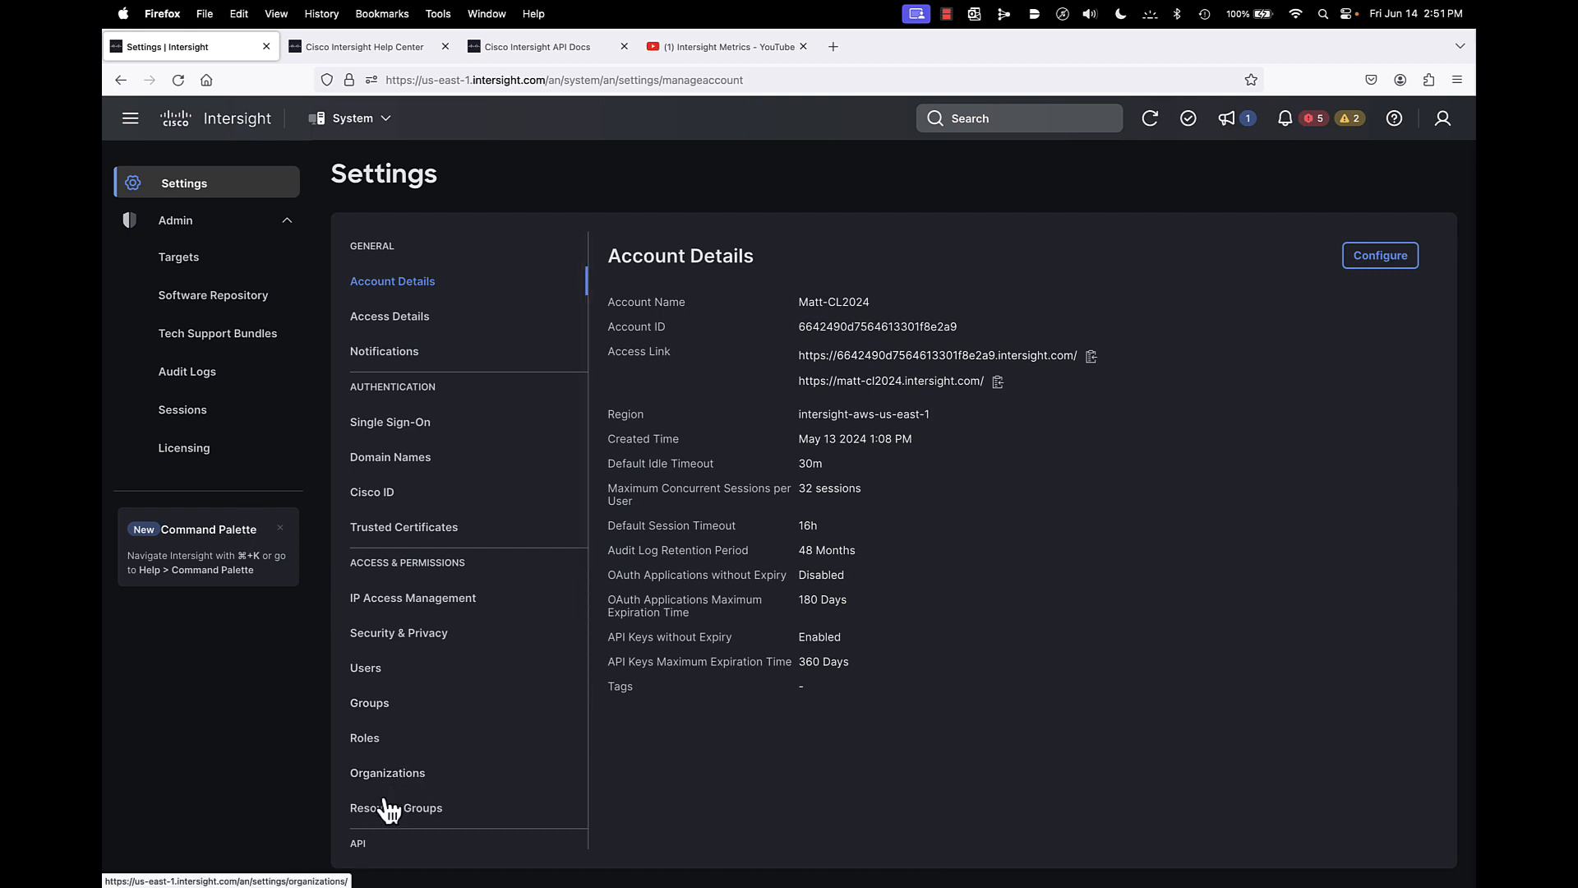
click(363, 737)
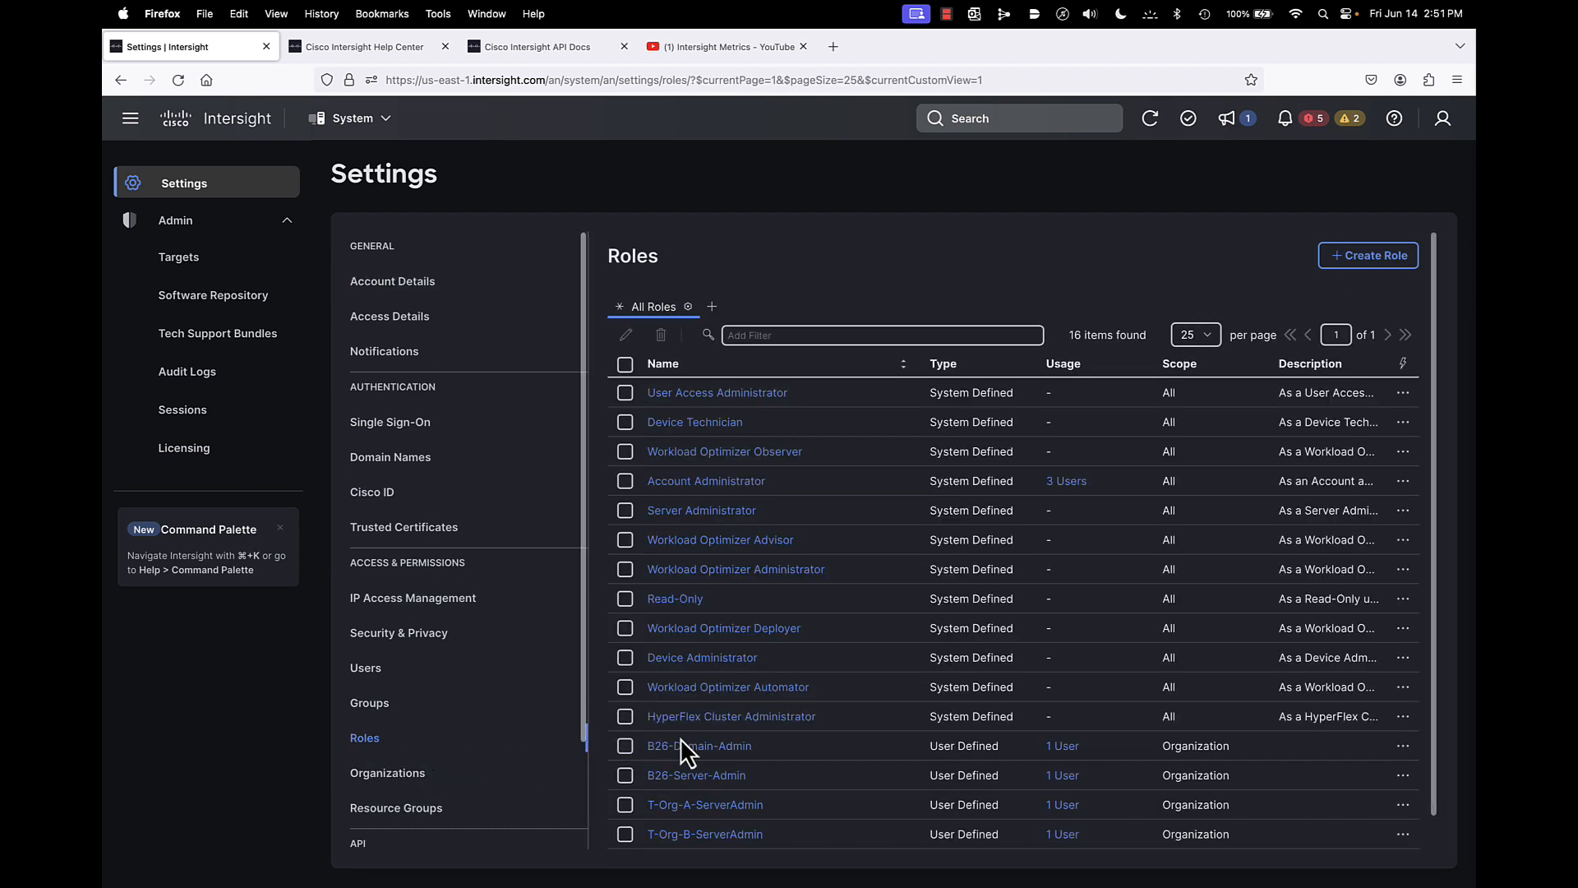
scroll(695, 752, down, 1)
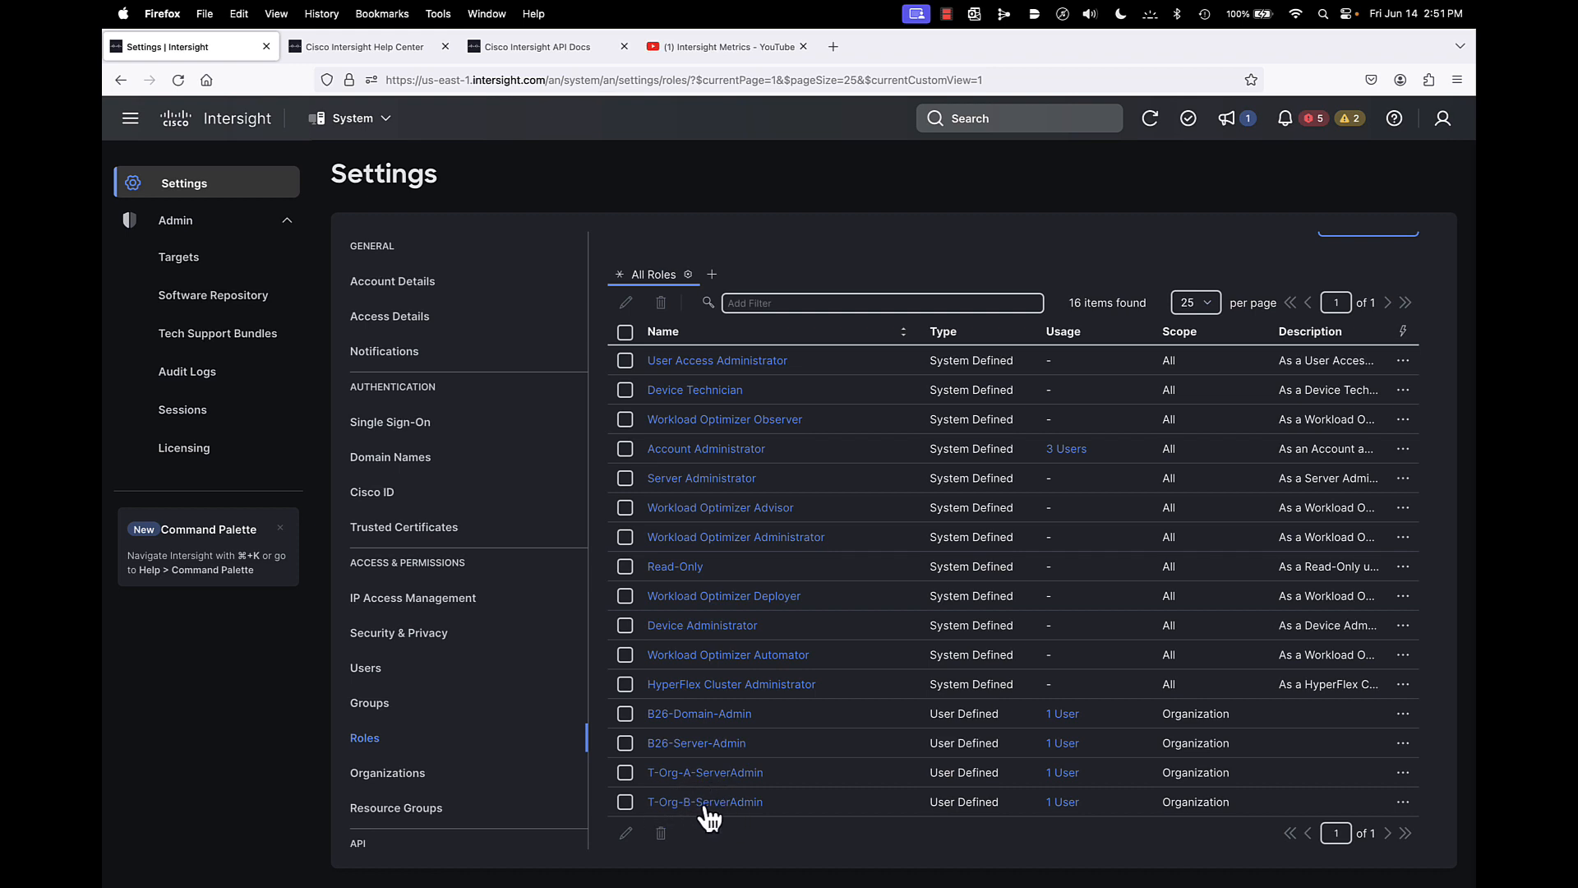
Step: Switch to the T-Org-A-ServerAdmin role within the same account
click(1442, 117)
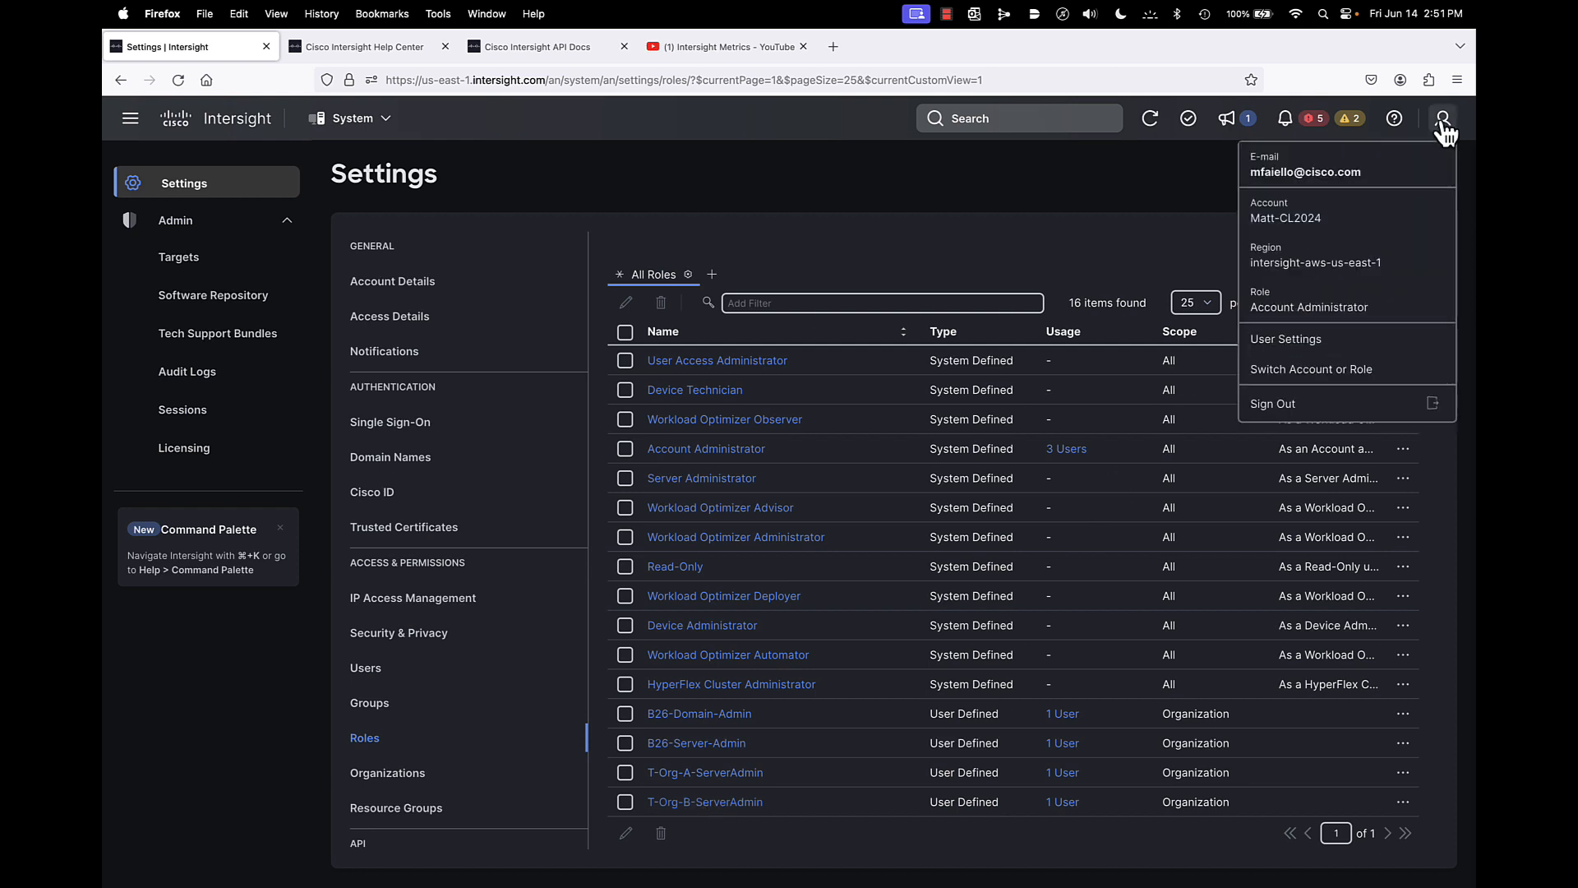
click(1313, 371)
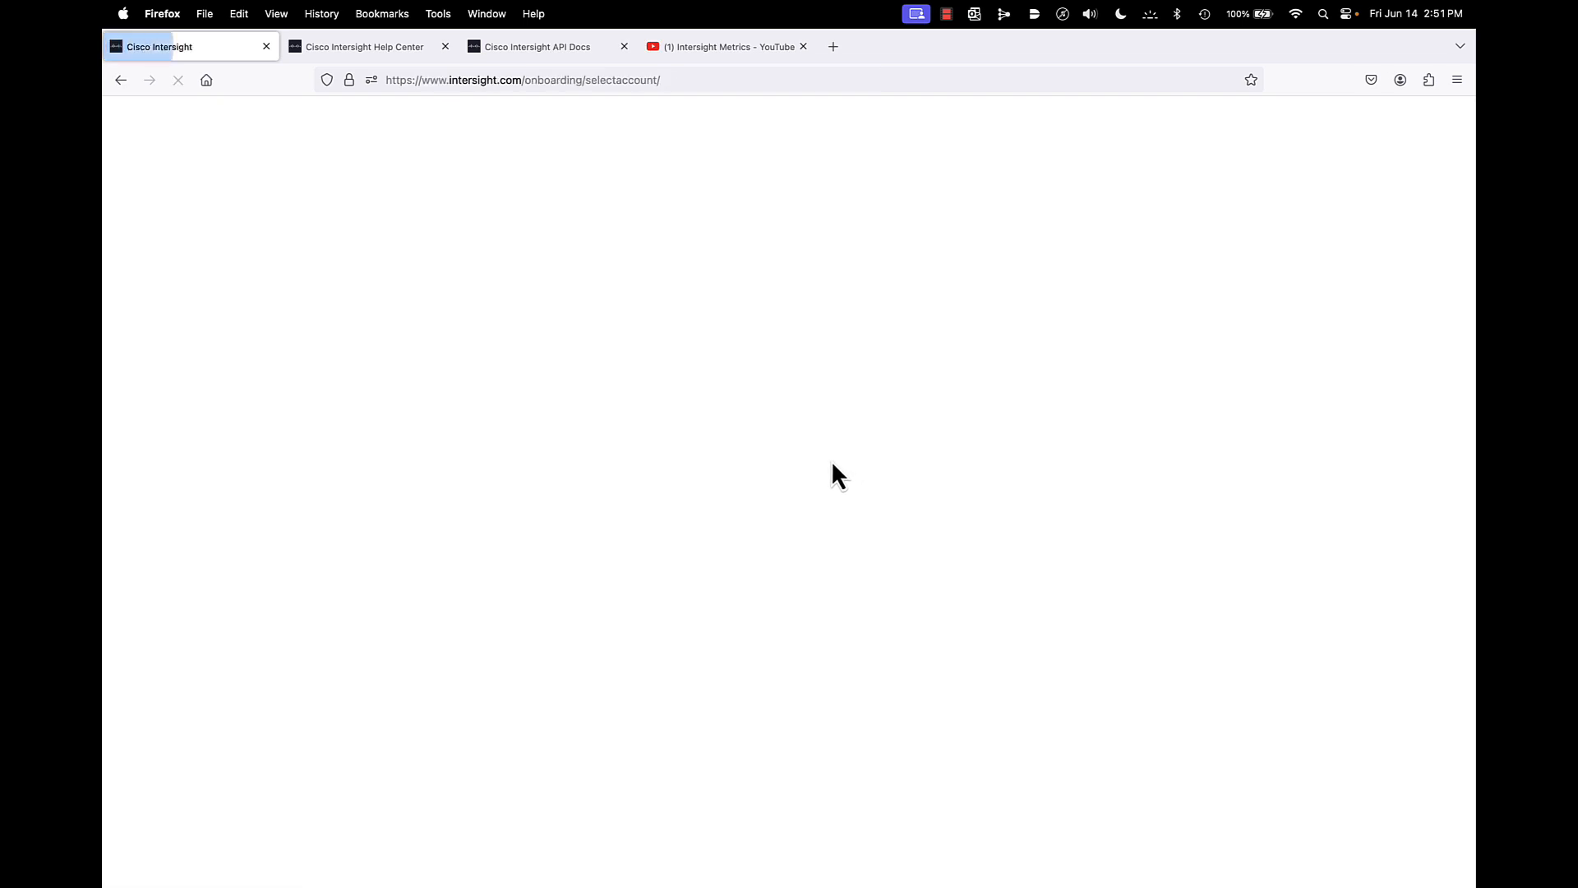
scroll(773, 509, down, 8)
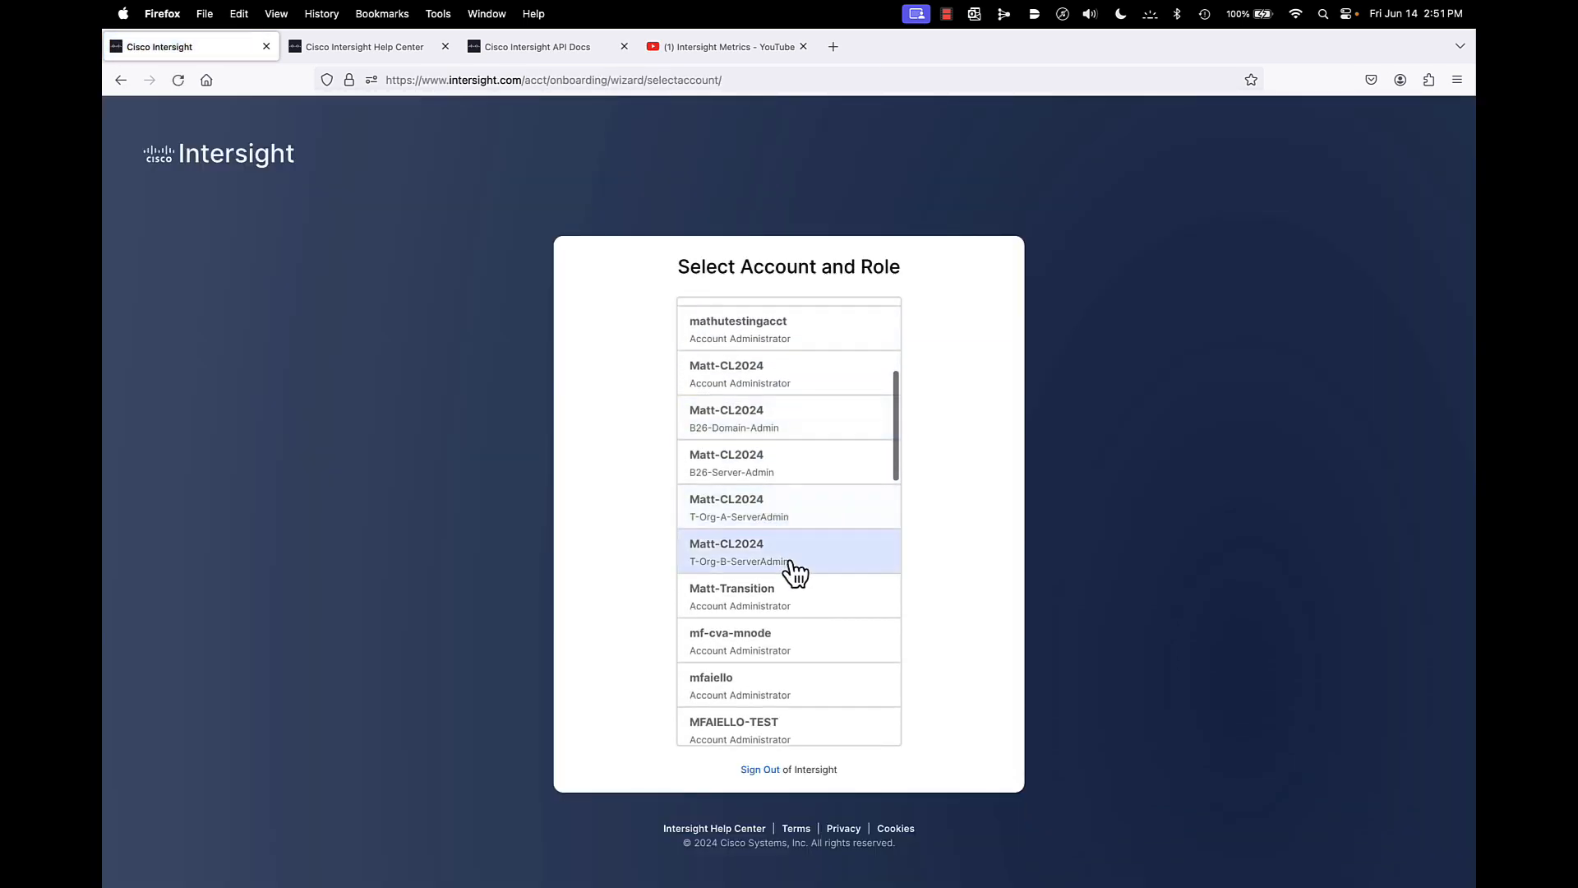
scroll(791, 571, down, 1)
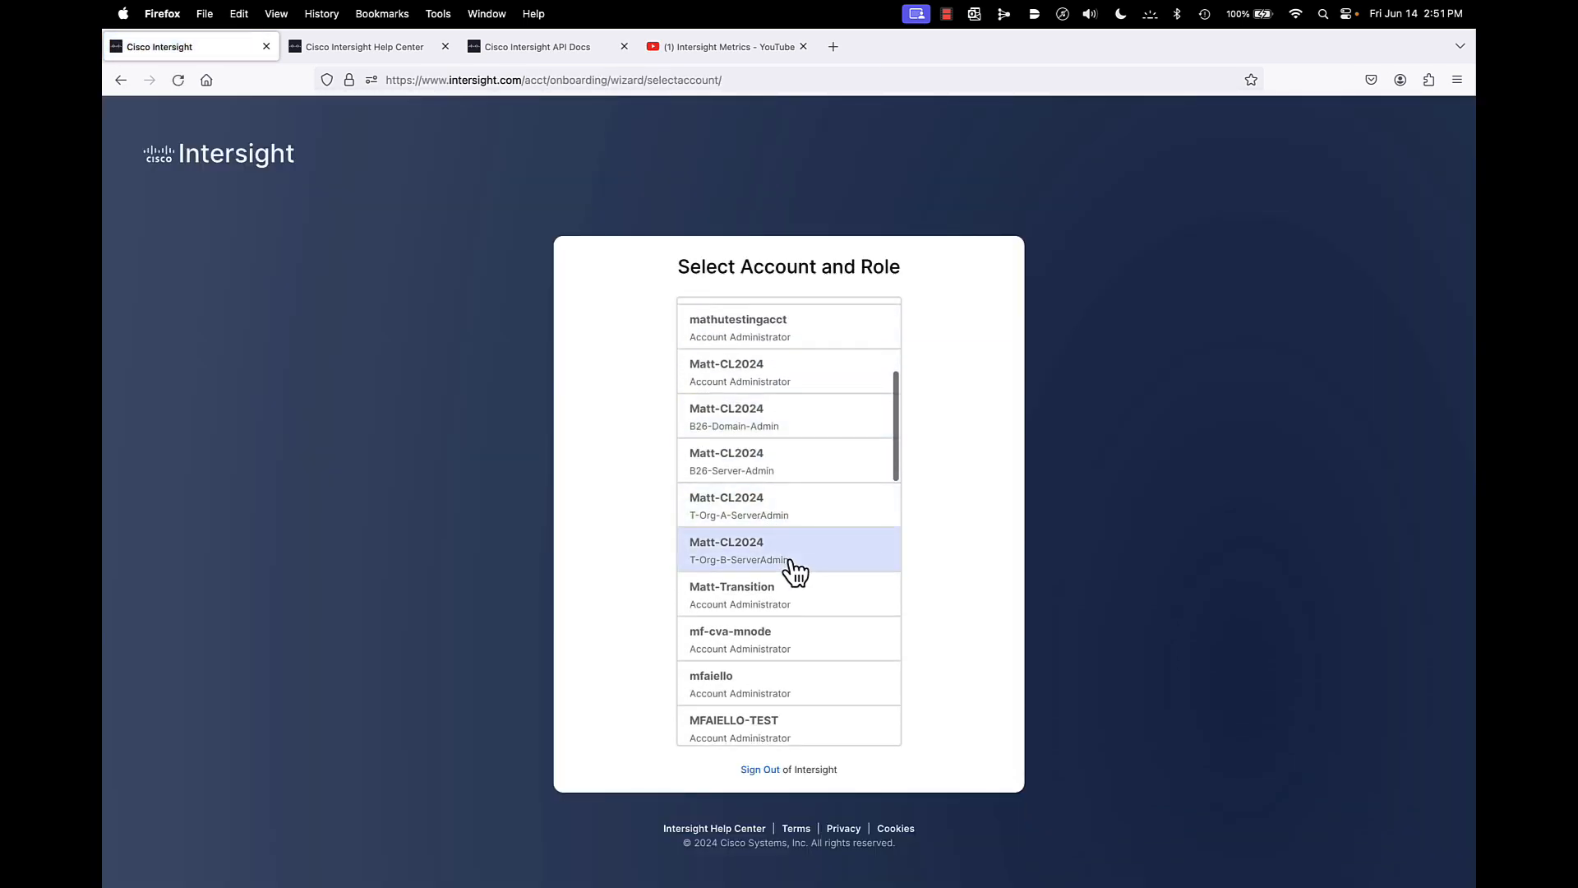
click(738, 514)
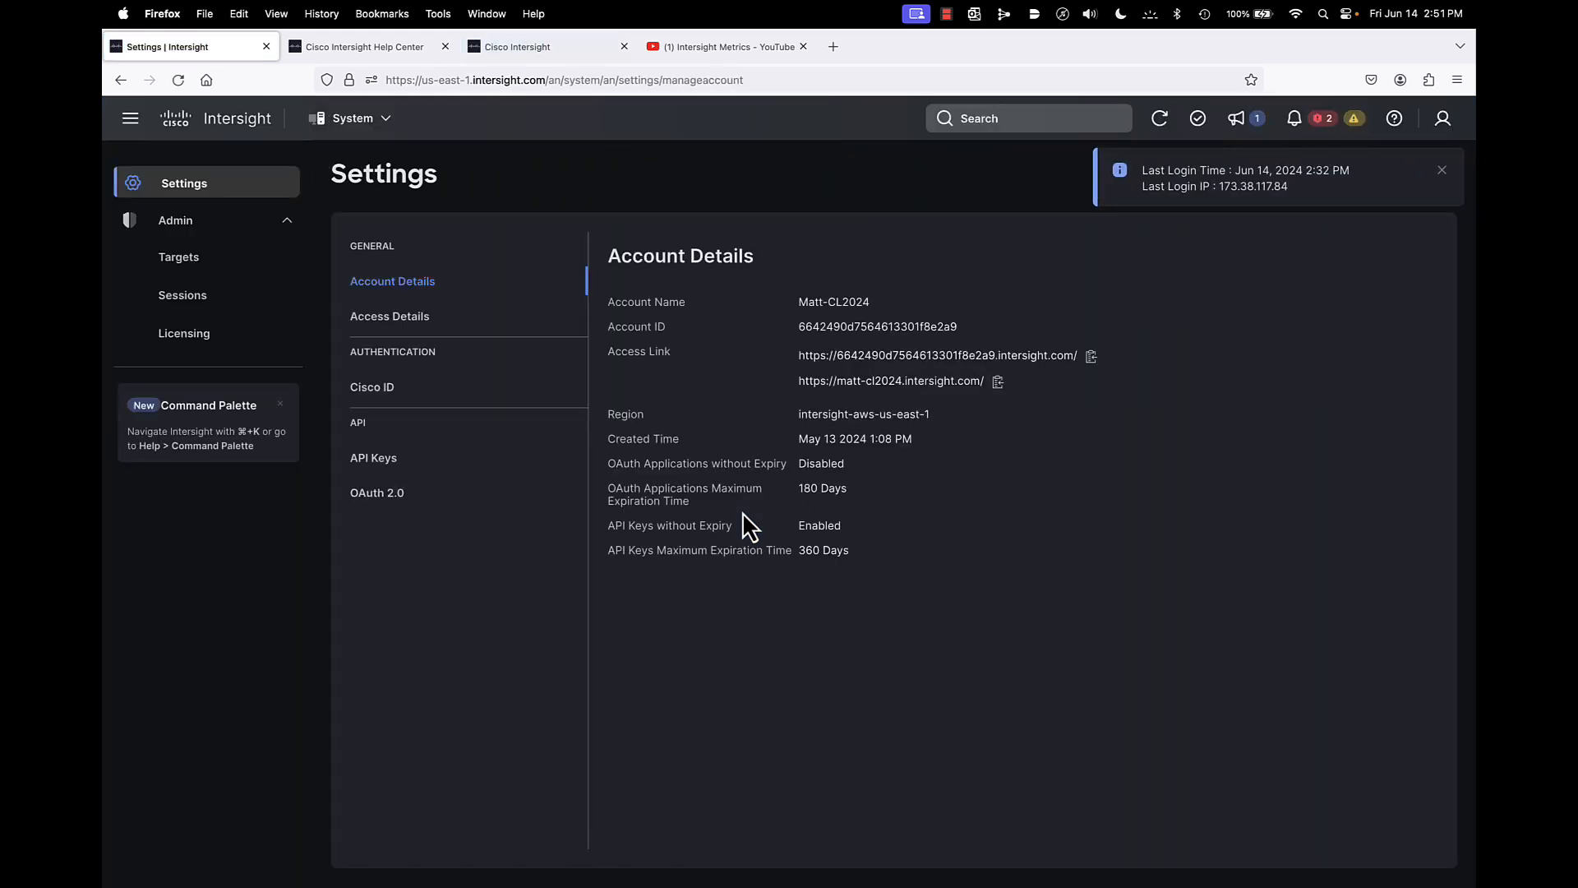
Step: Open T-Org-A-SP-Template from the UCS server profile templates for editing and go to its compute configuration
click(355, 121)
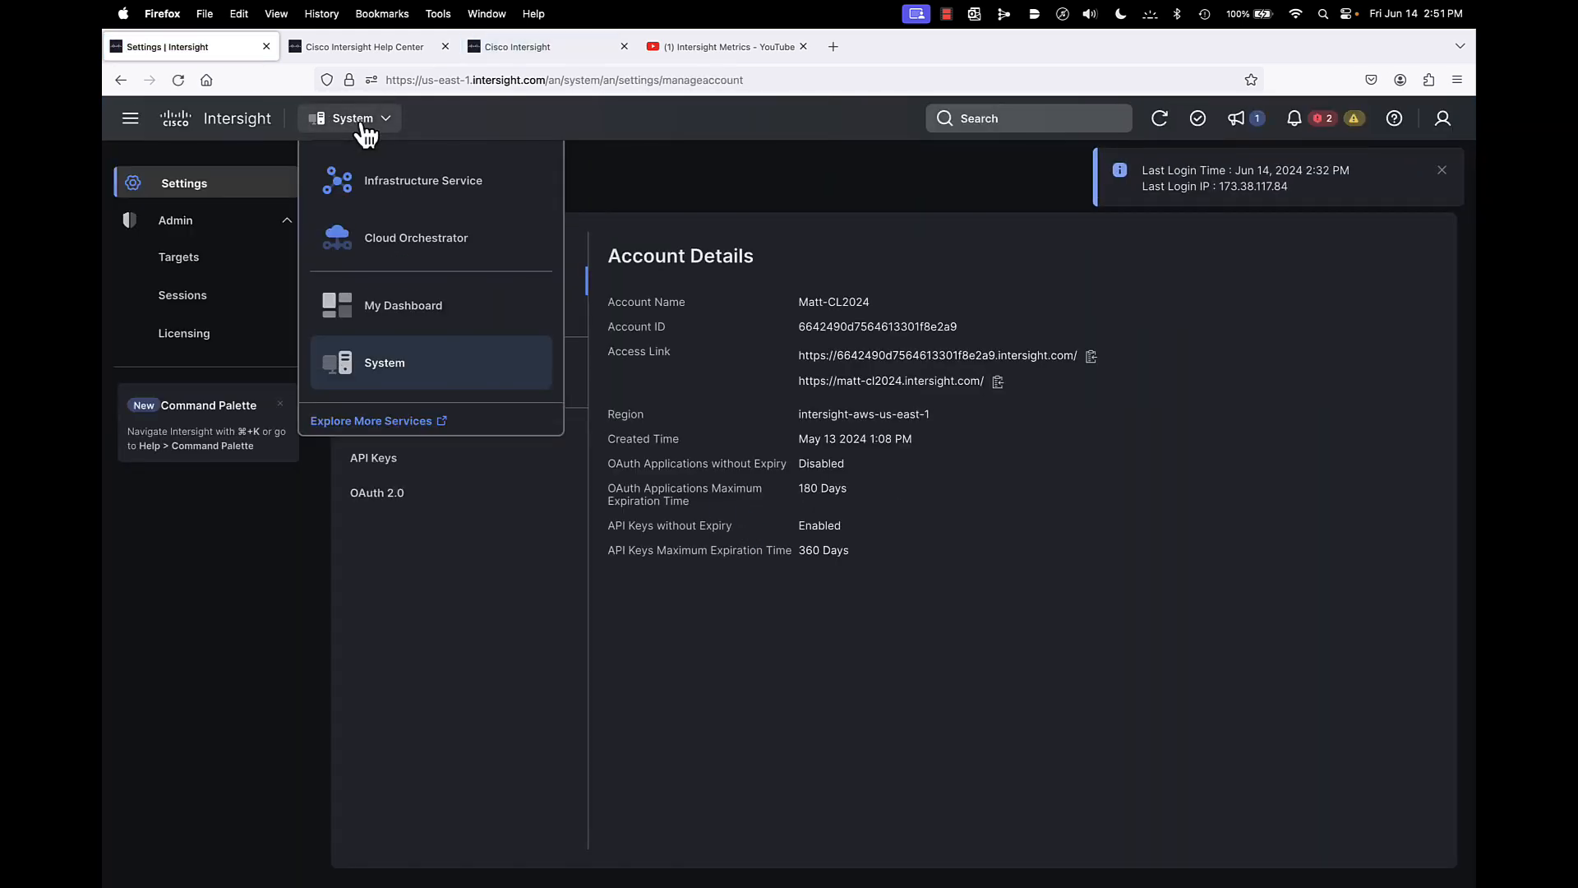
click(389, 194)
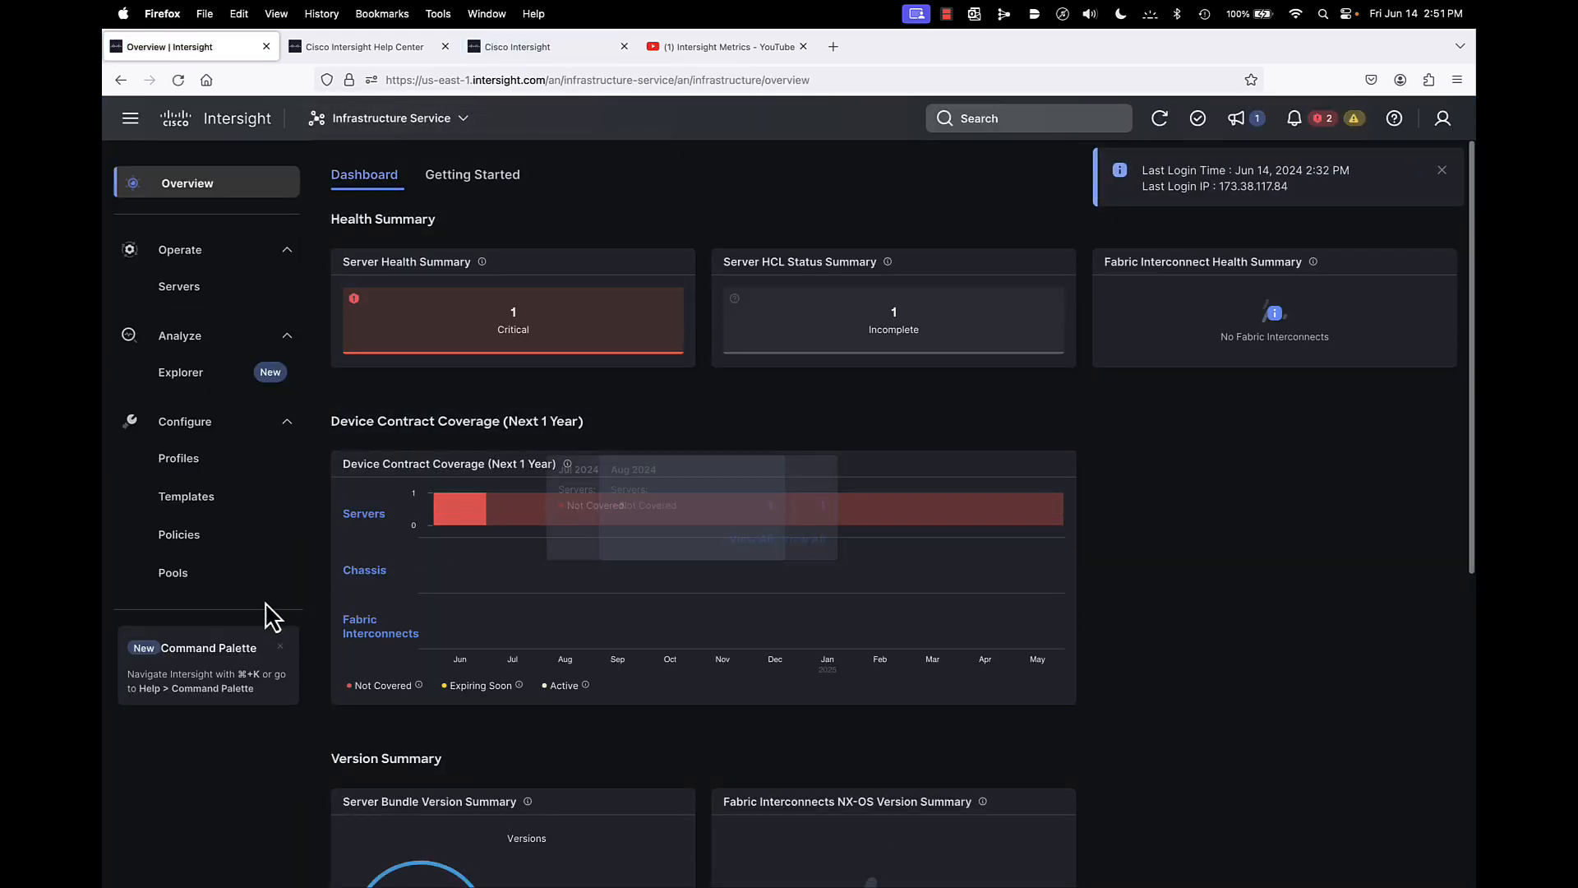
click(194, 510)
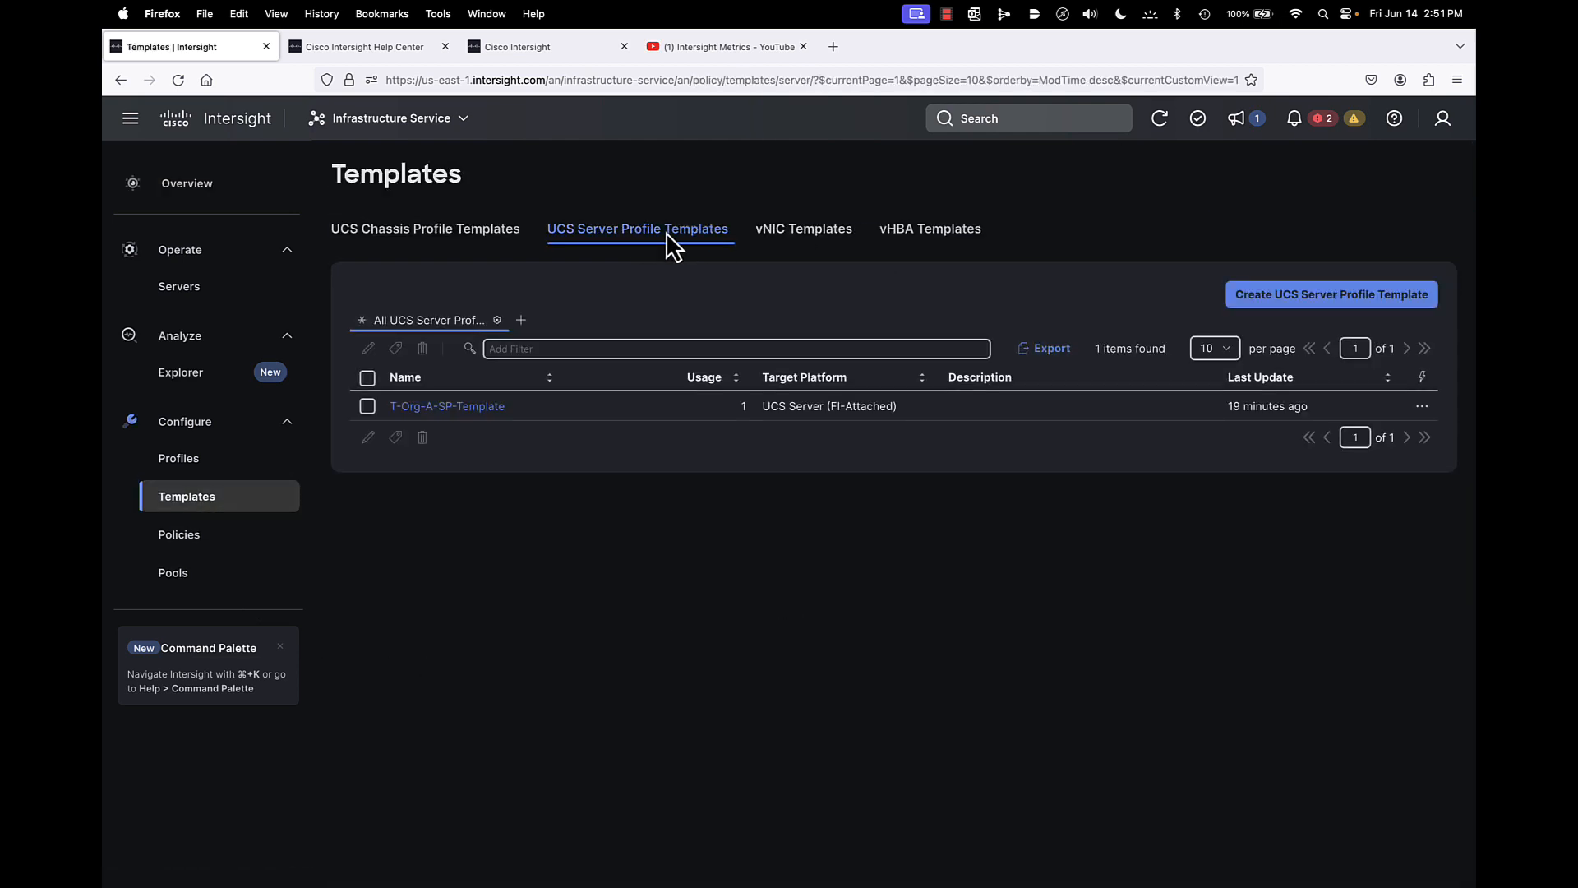
click(368, 406)
click(368, 436)
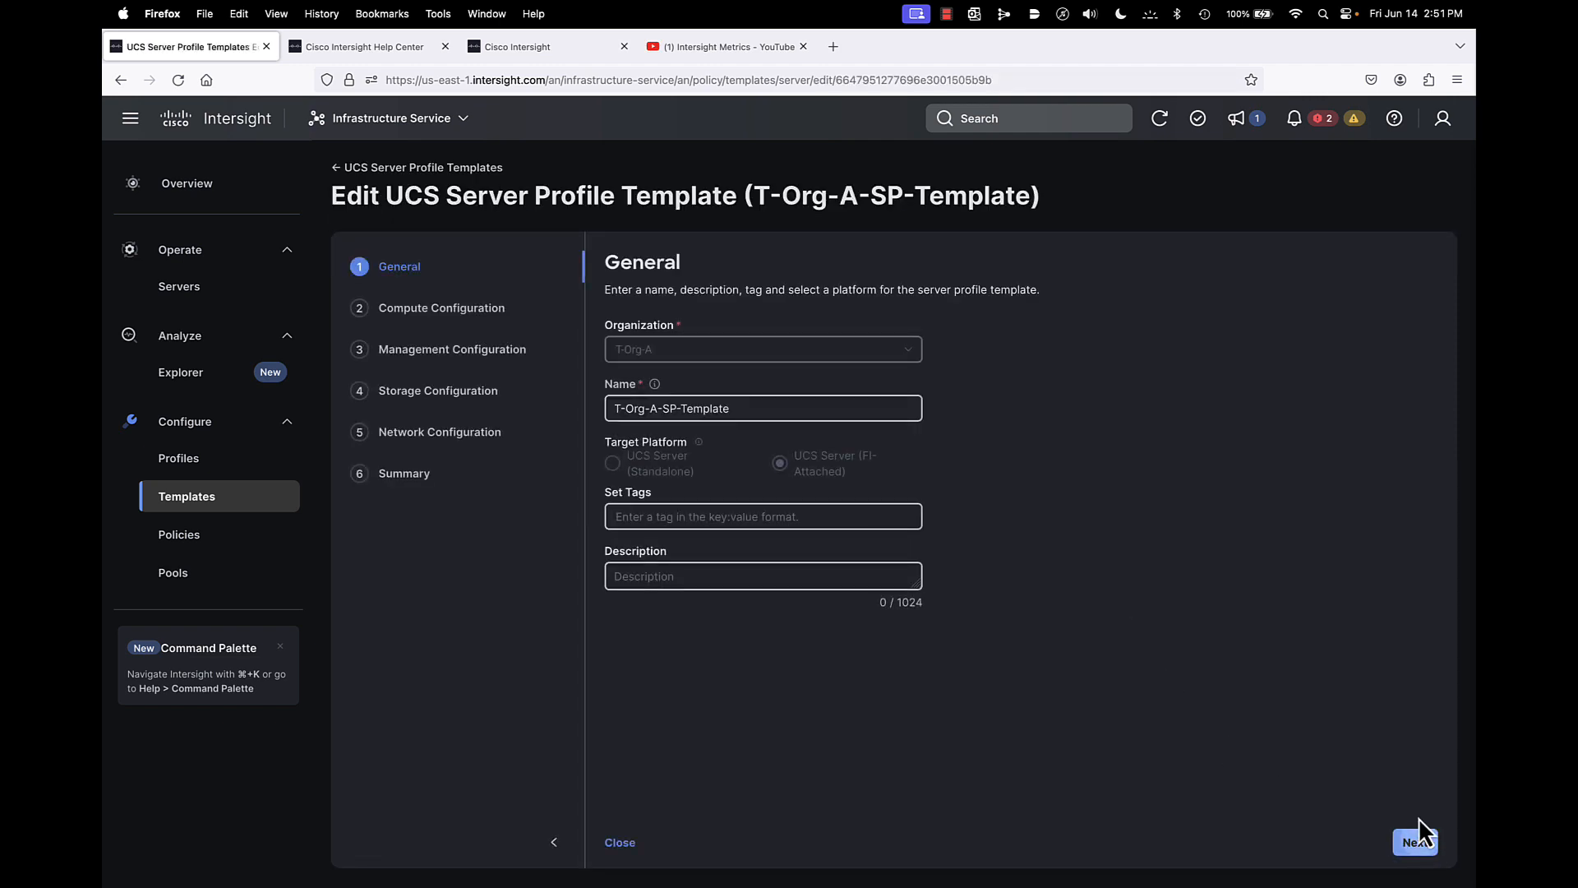
click(1415, 840)
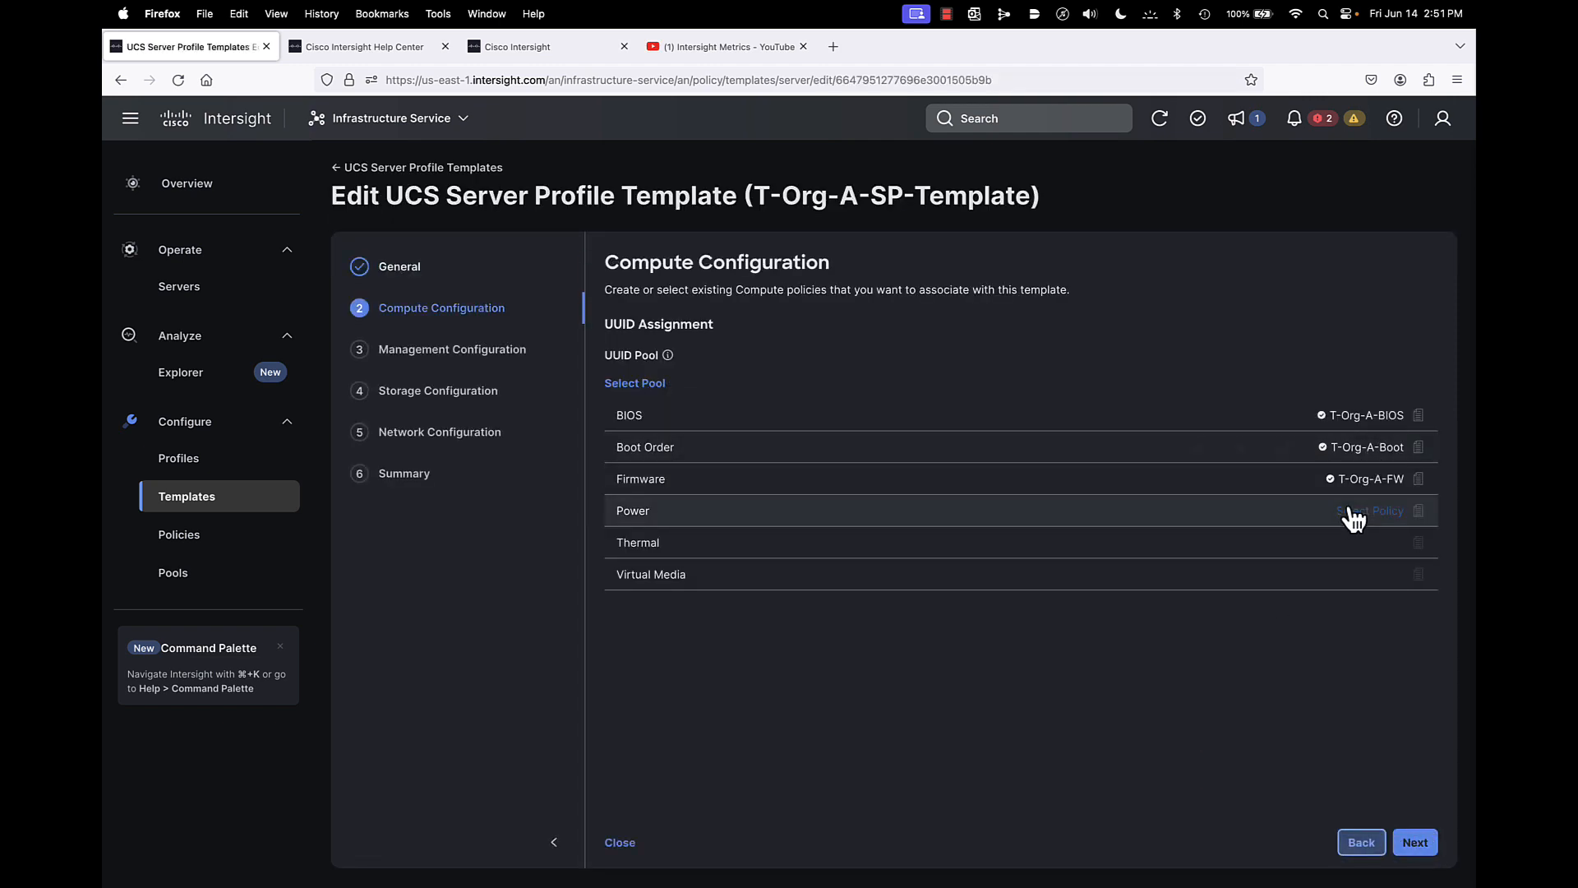
Step: Detach the T-Org-A-FW firmware policy from the template and list the firmware policies available for selection
mouse_move(1371, 492)
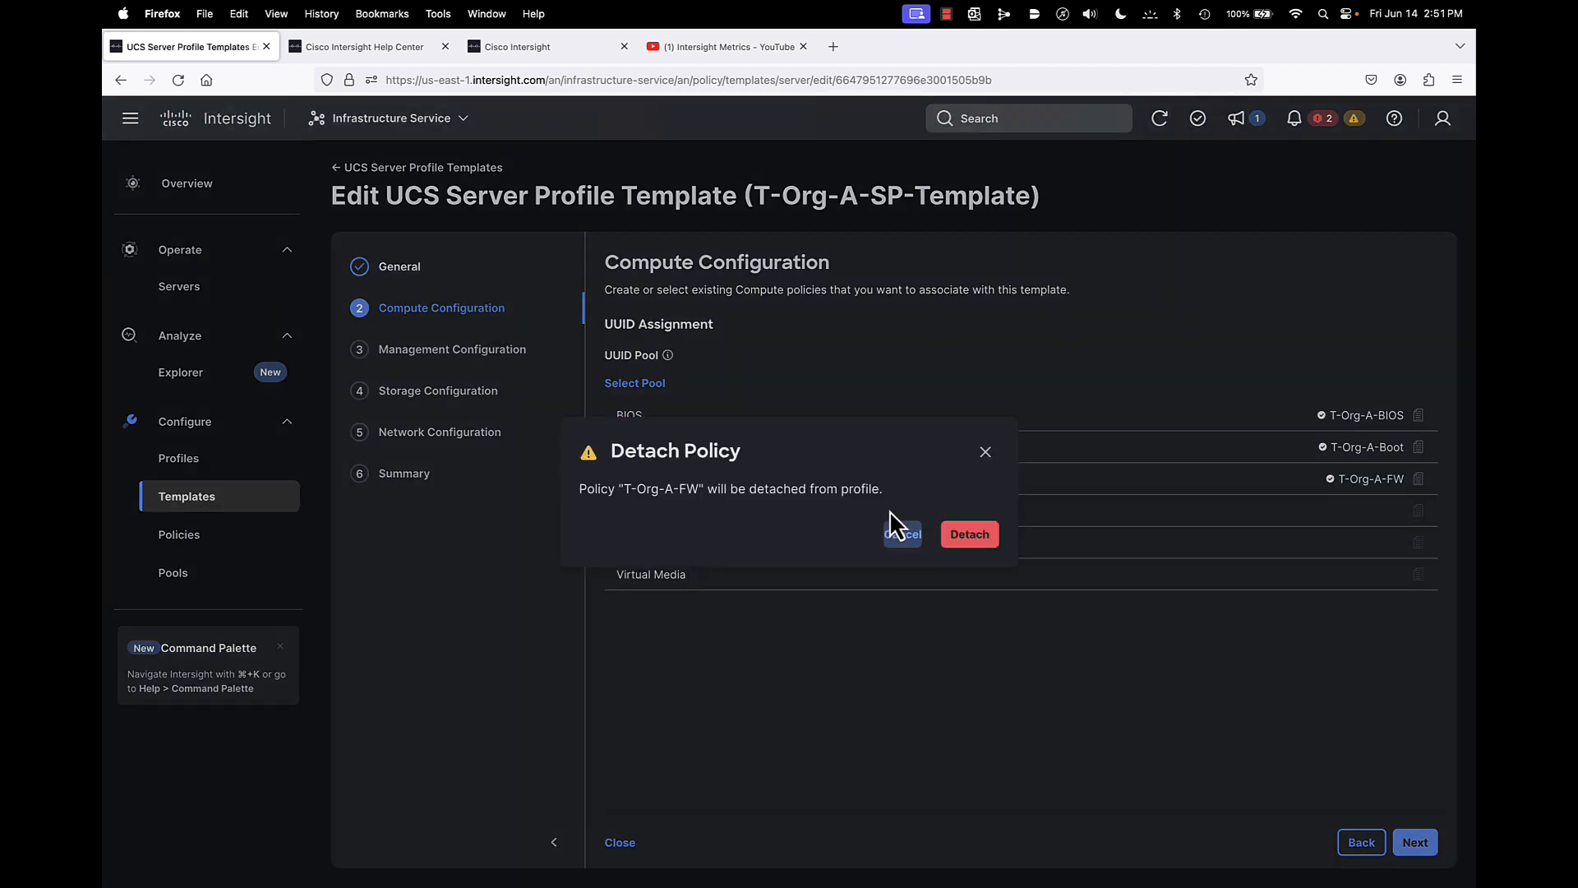
click(969, 535)
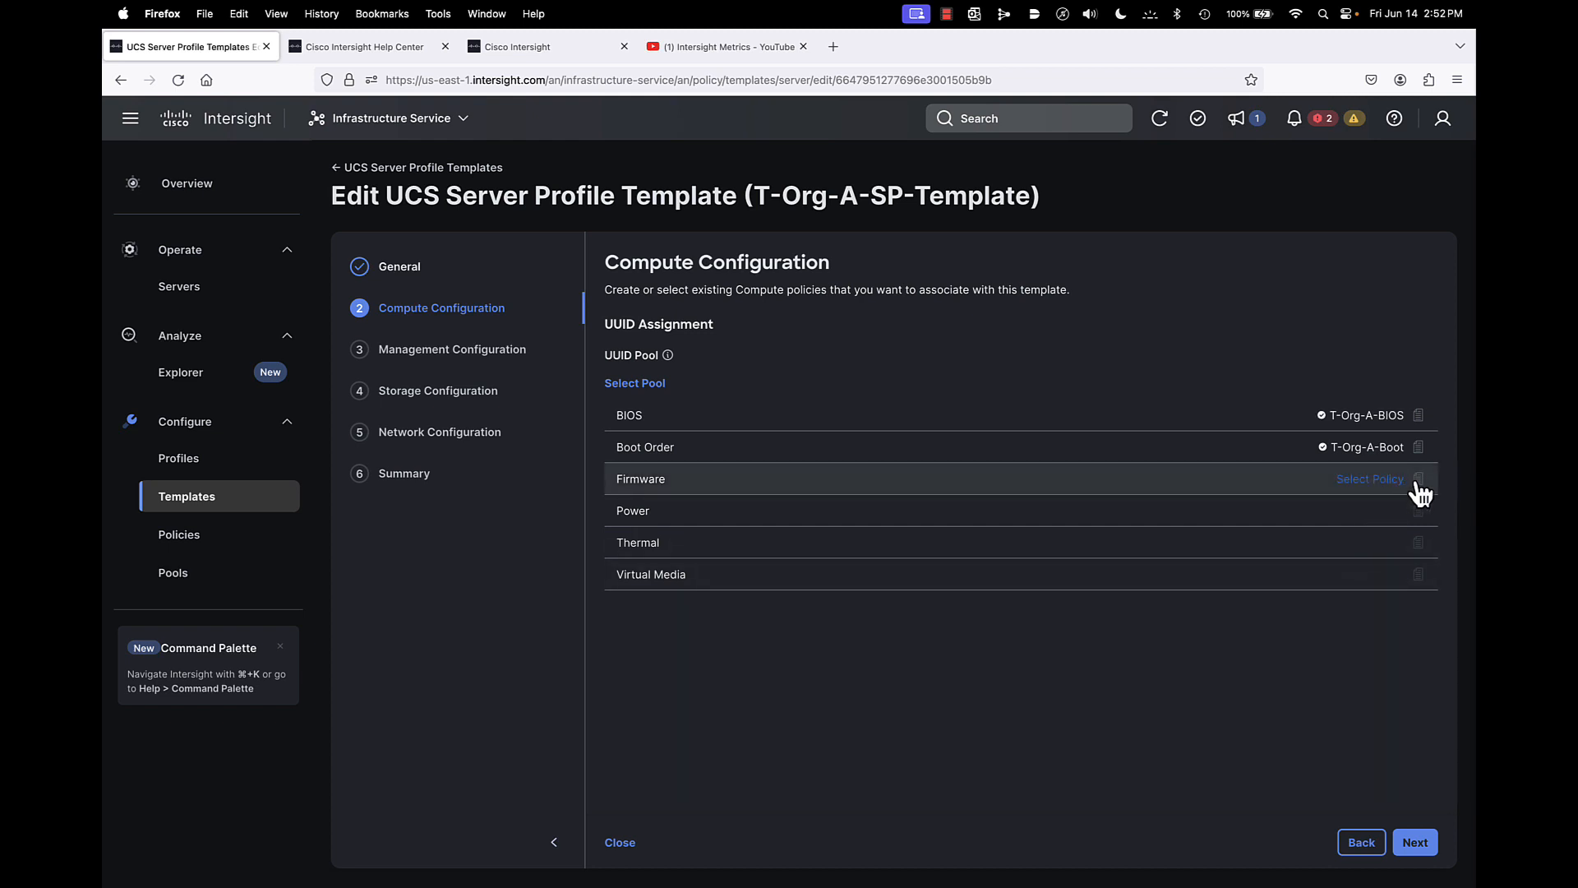
click(1363, 483)
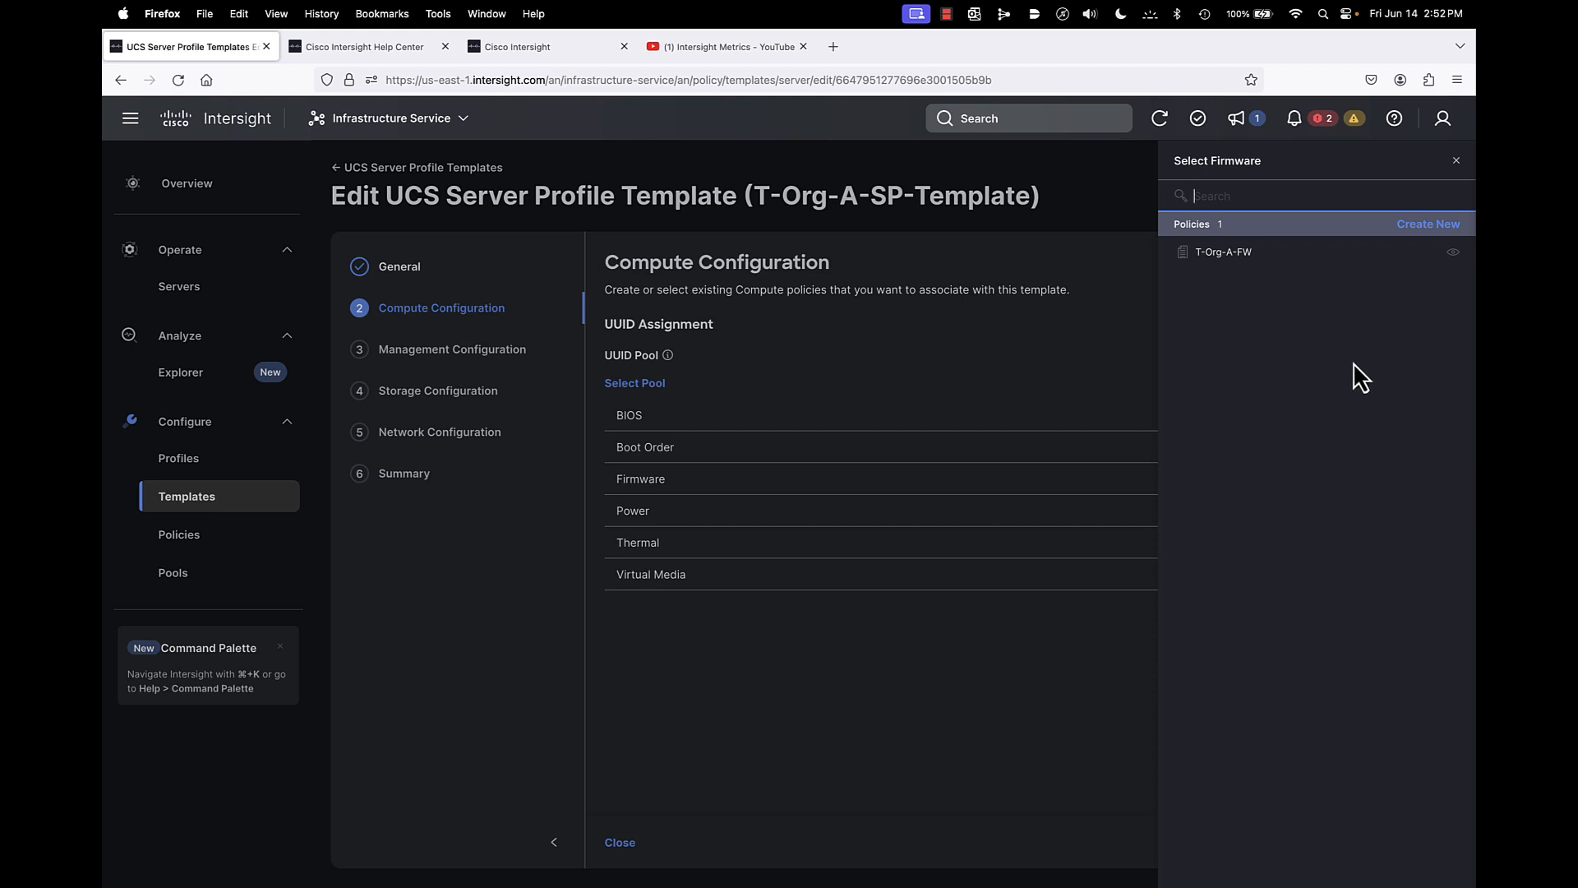
Step: Reattach T-Org-A-FW as the template's firmware policy and close the template editor
click(1310, 194)
click(1218, 252)
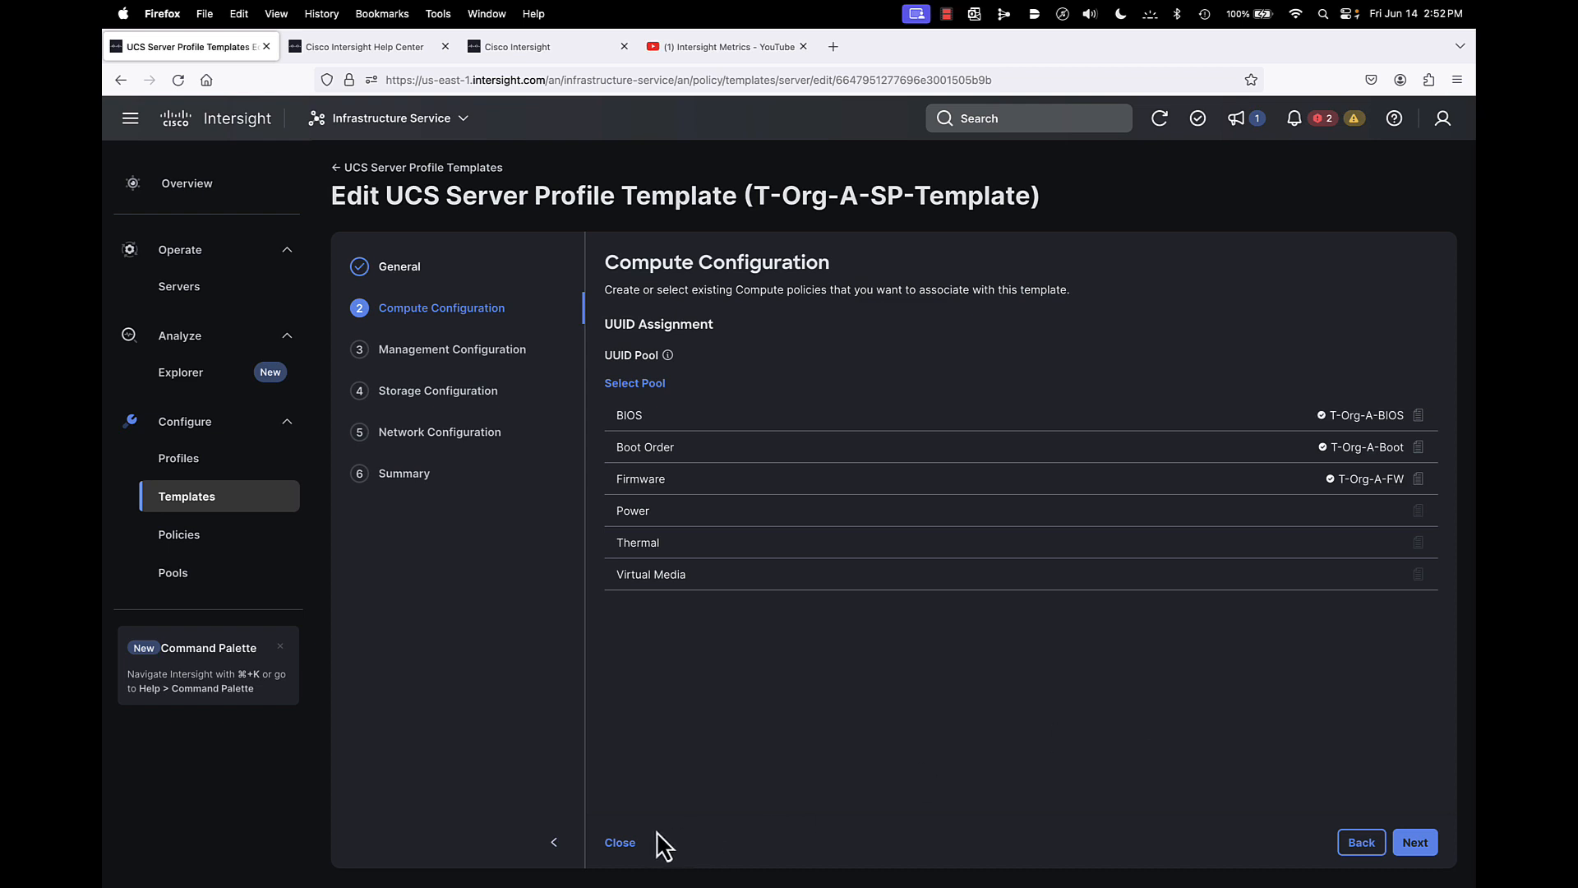
click(620, 843)
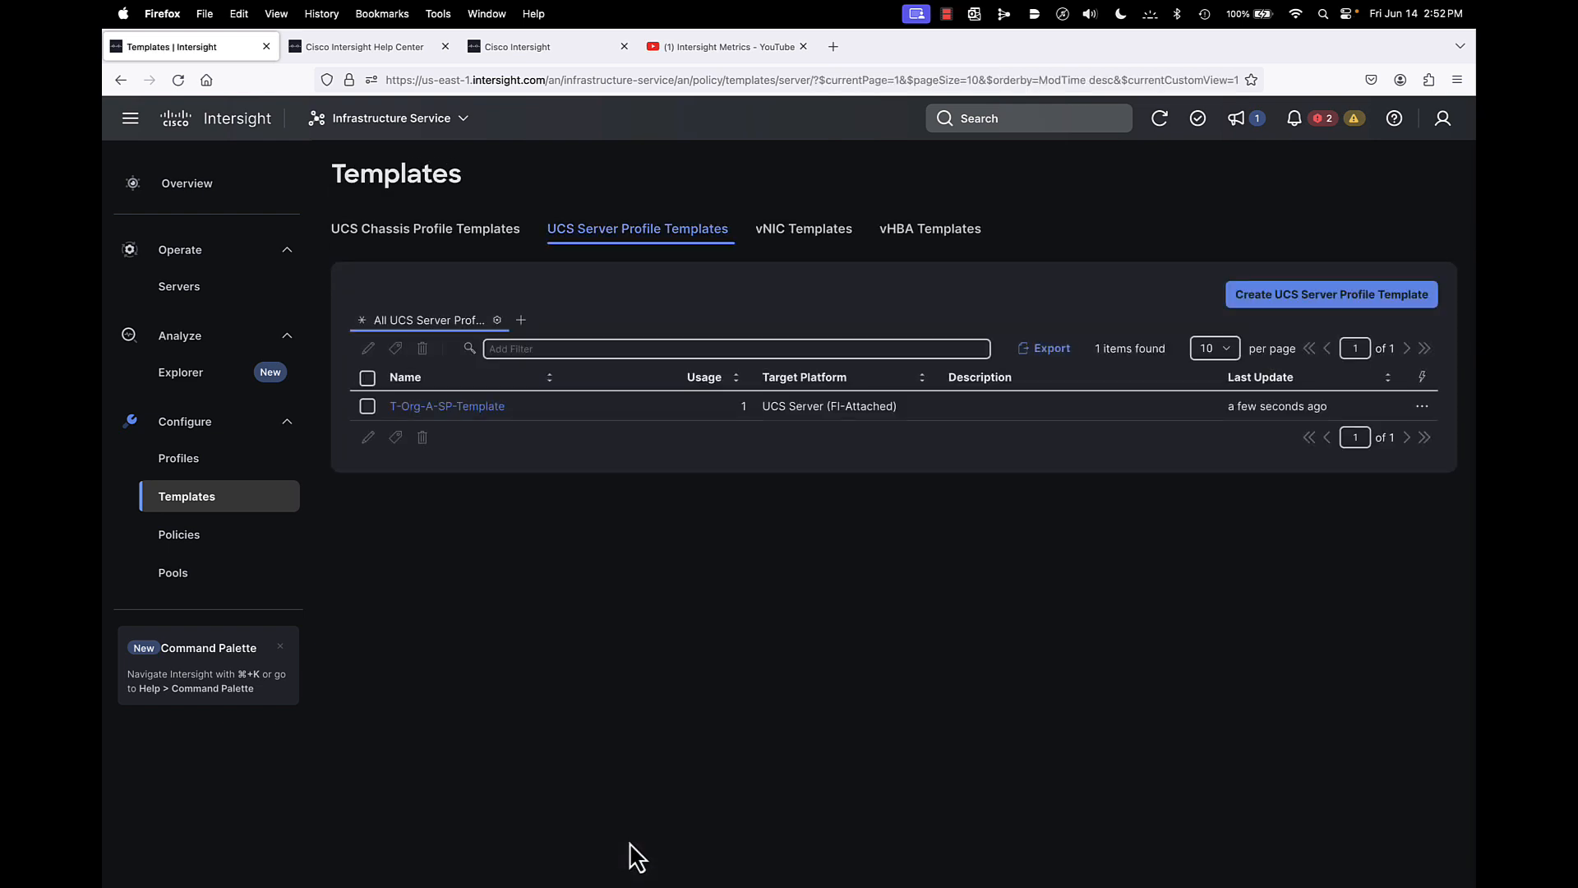
Step: Switch back to the Account Administrator role in the same account and dismiss the last-login notification
click(1442, 118)
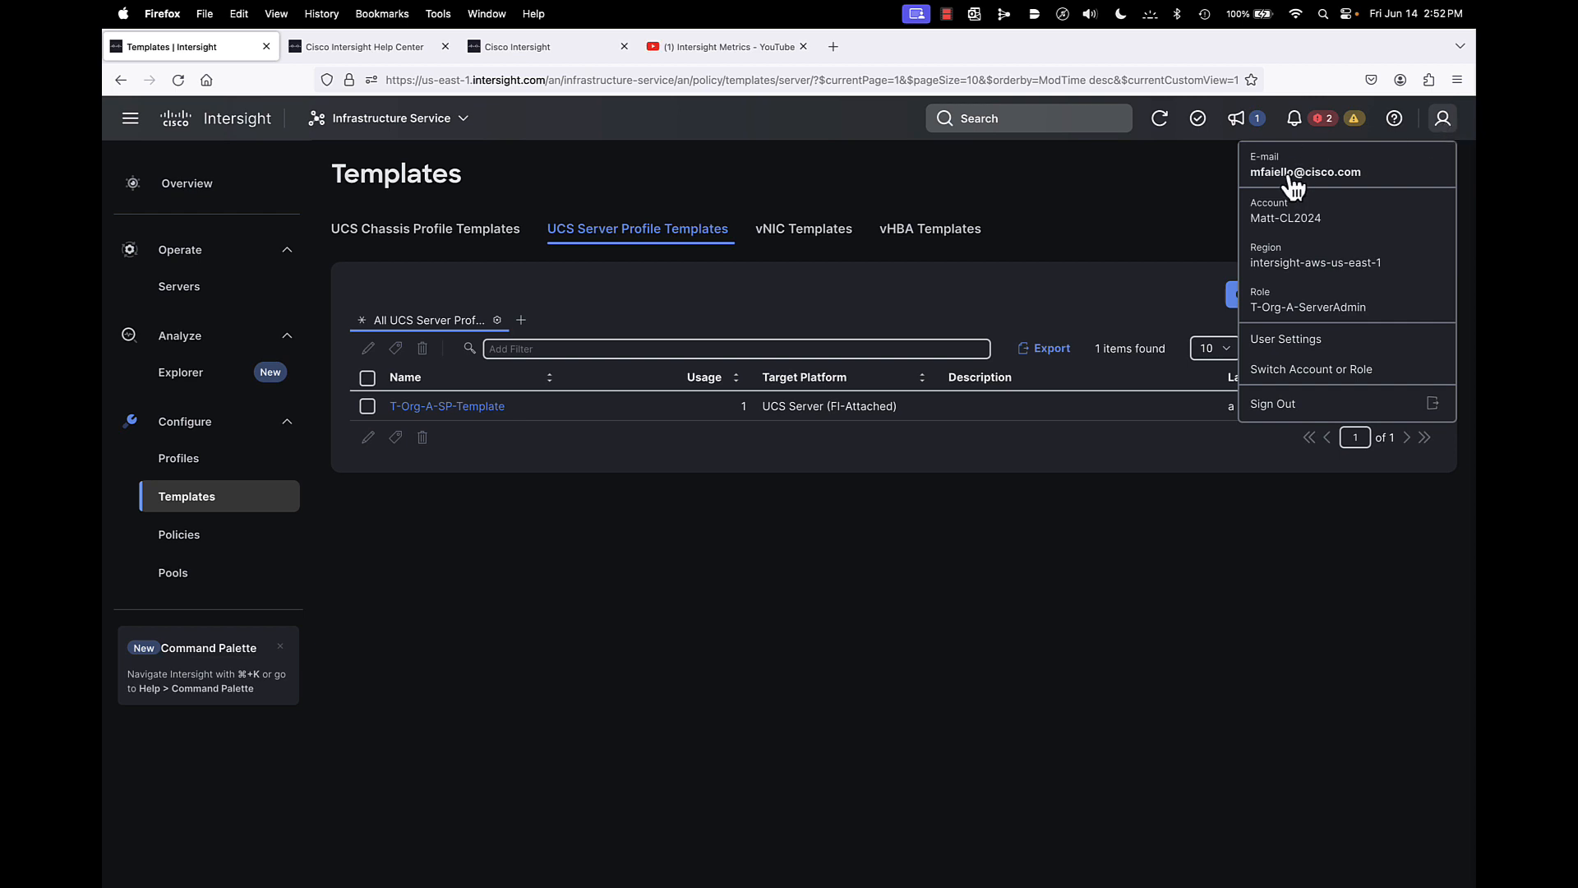
click(1294, 380)
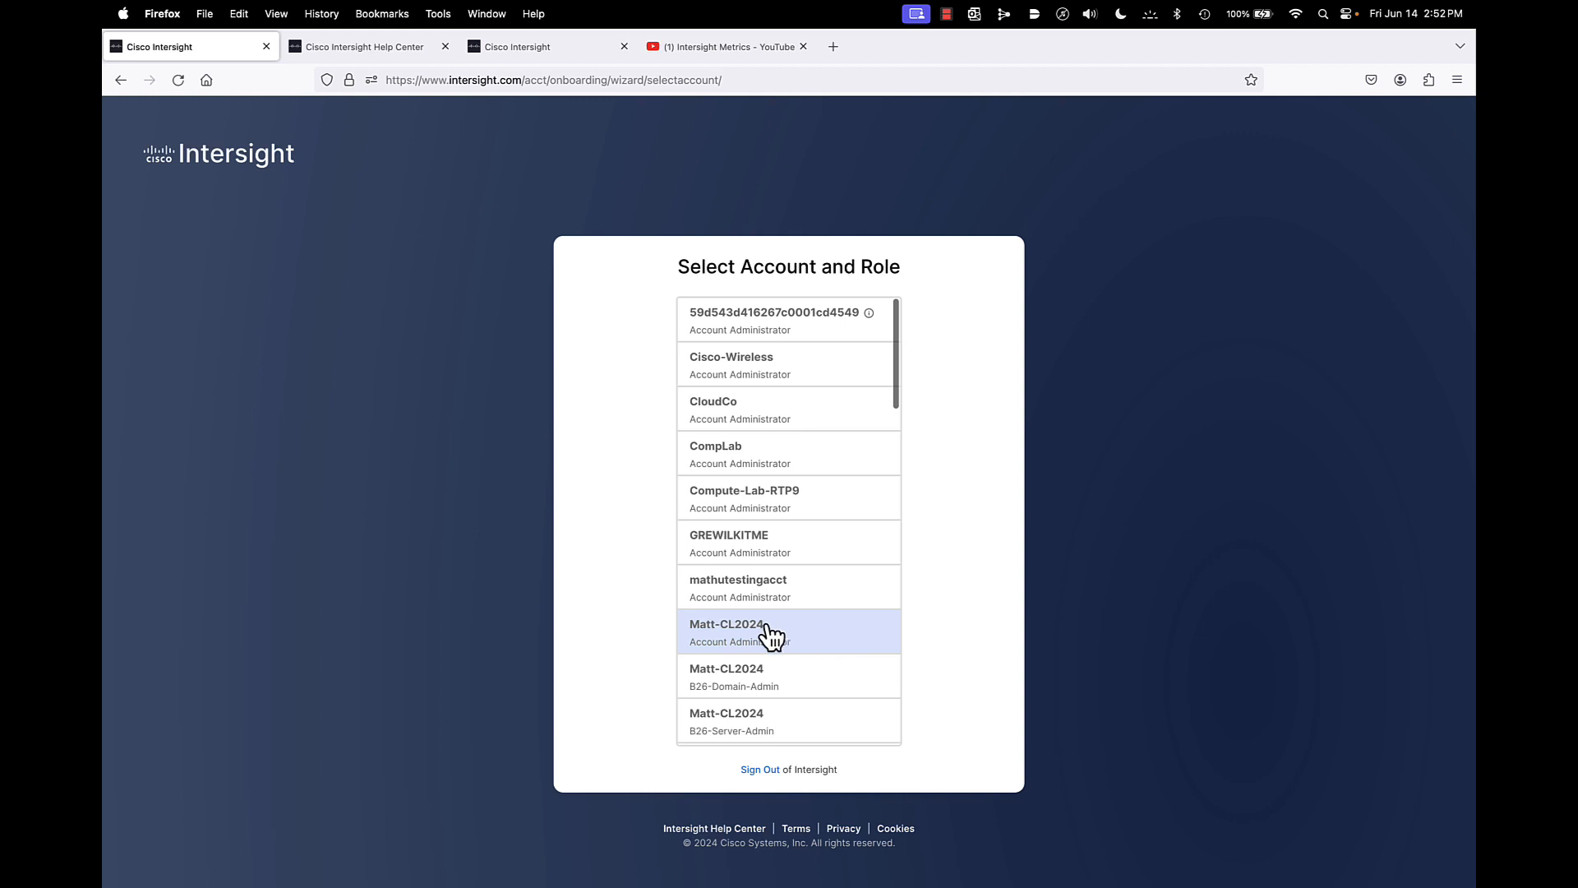
click(769, 633)
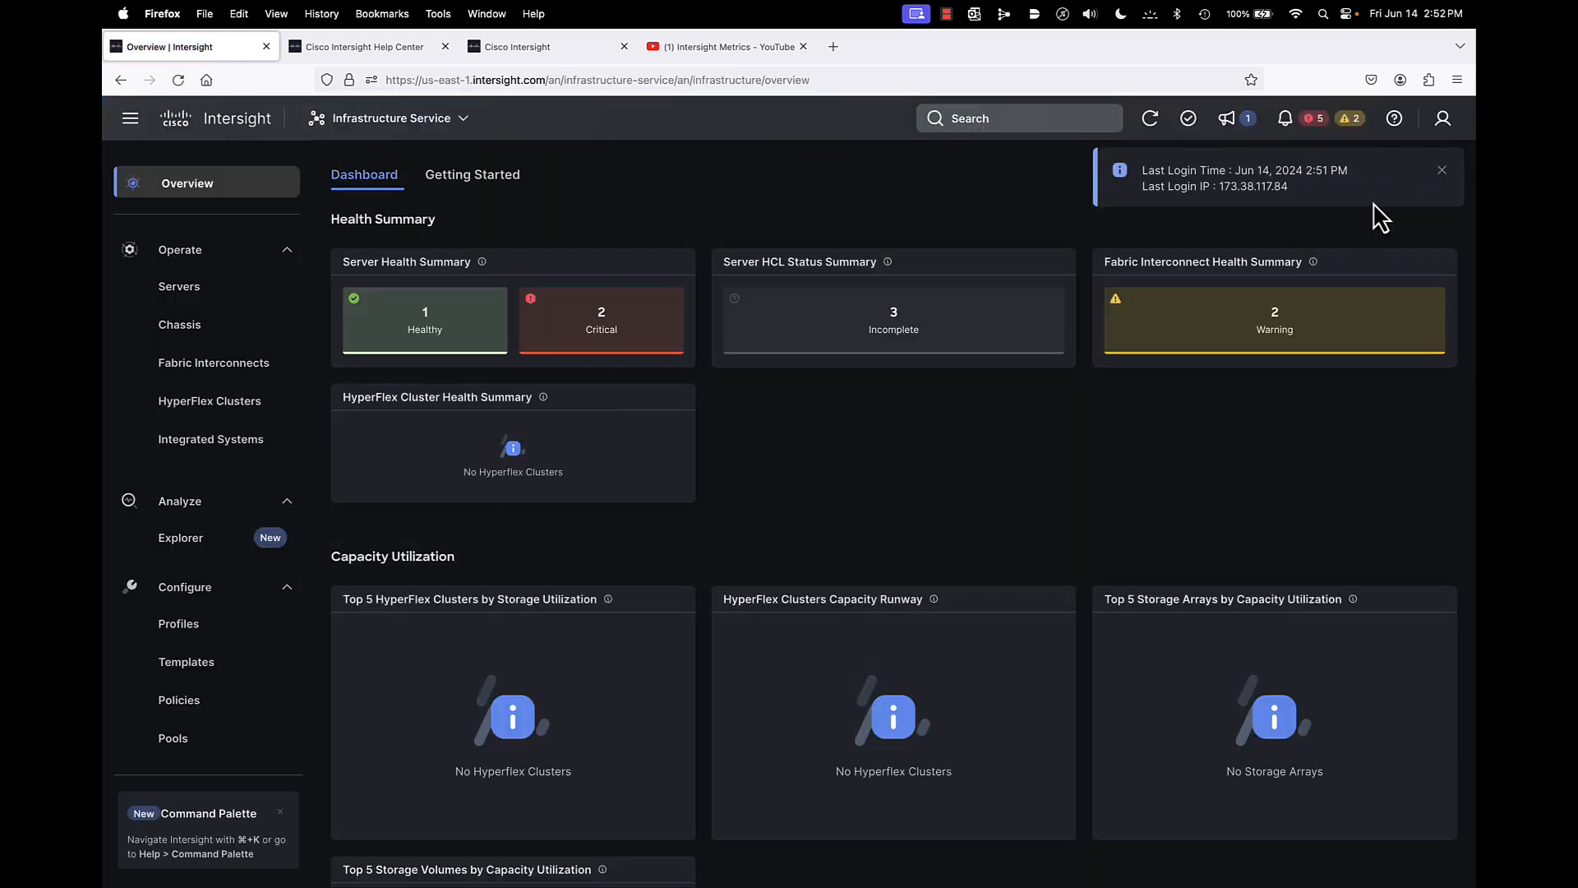
click(1442, 171)
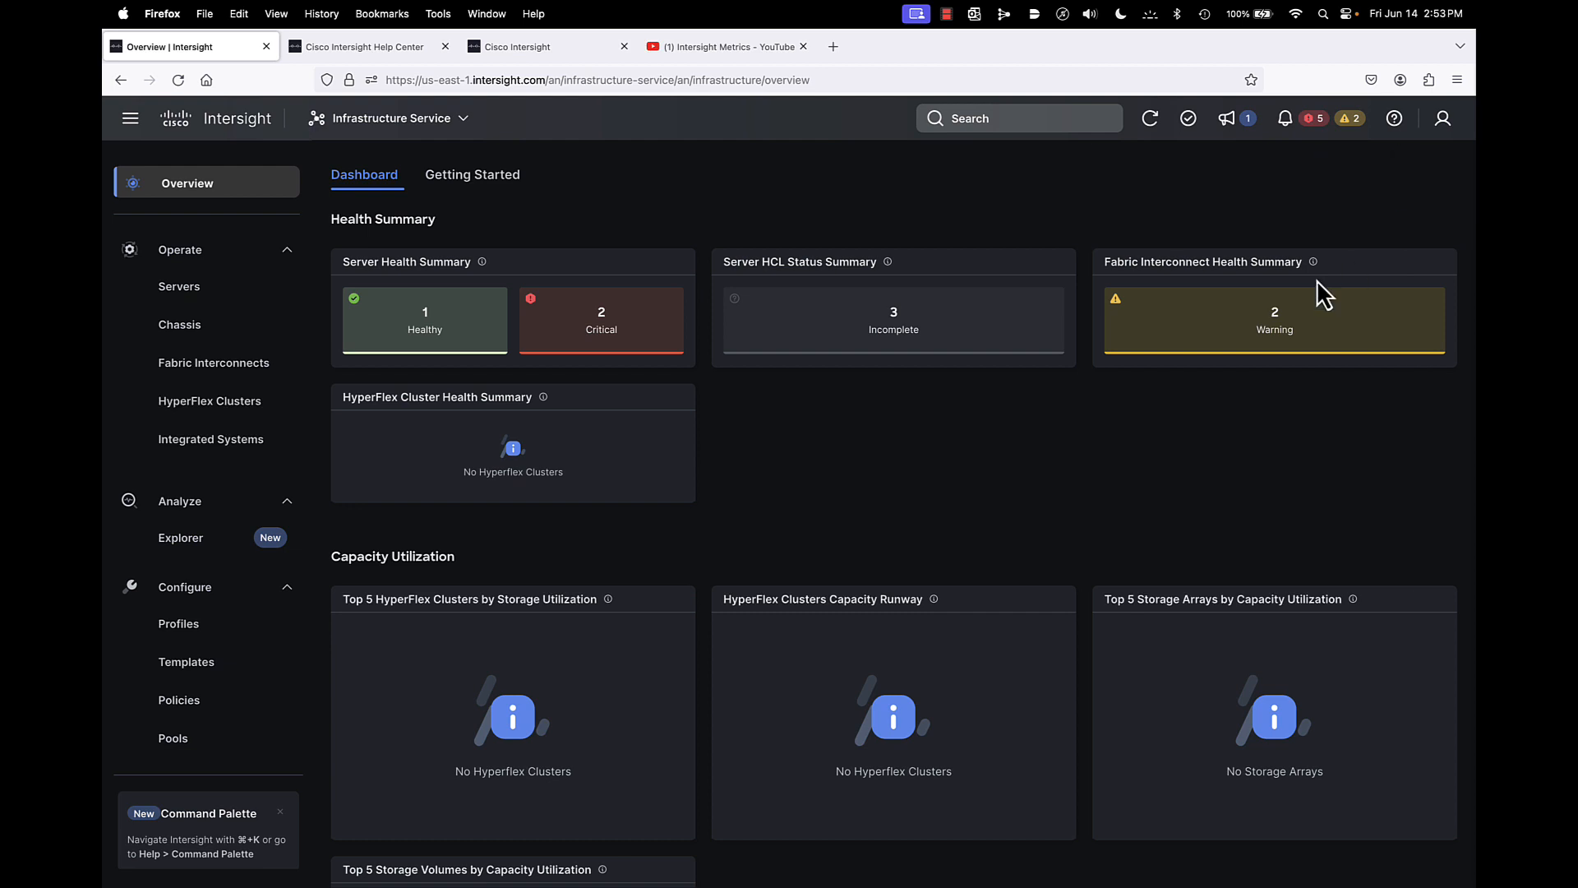
Step: Open the T-Org-A-ServerAdmin role from the system settings for editing and go to its access configuration
click(367, 123)
click(396, 365)
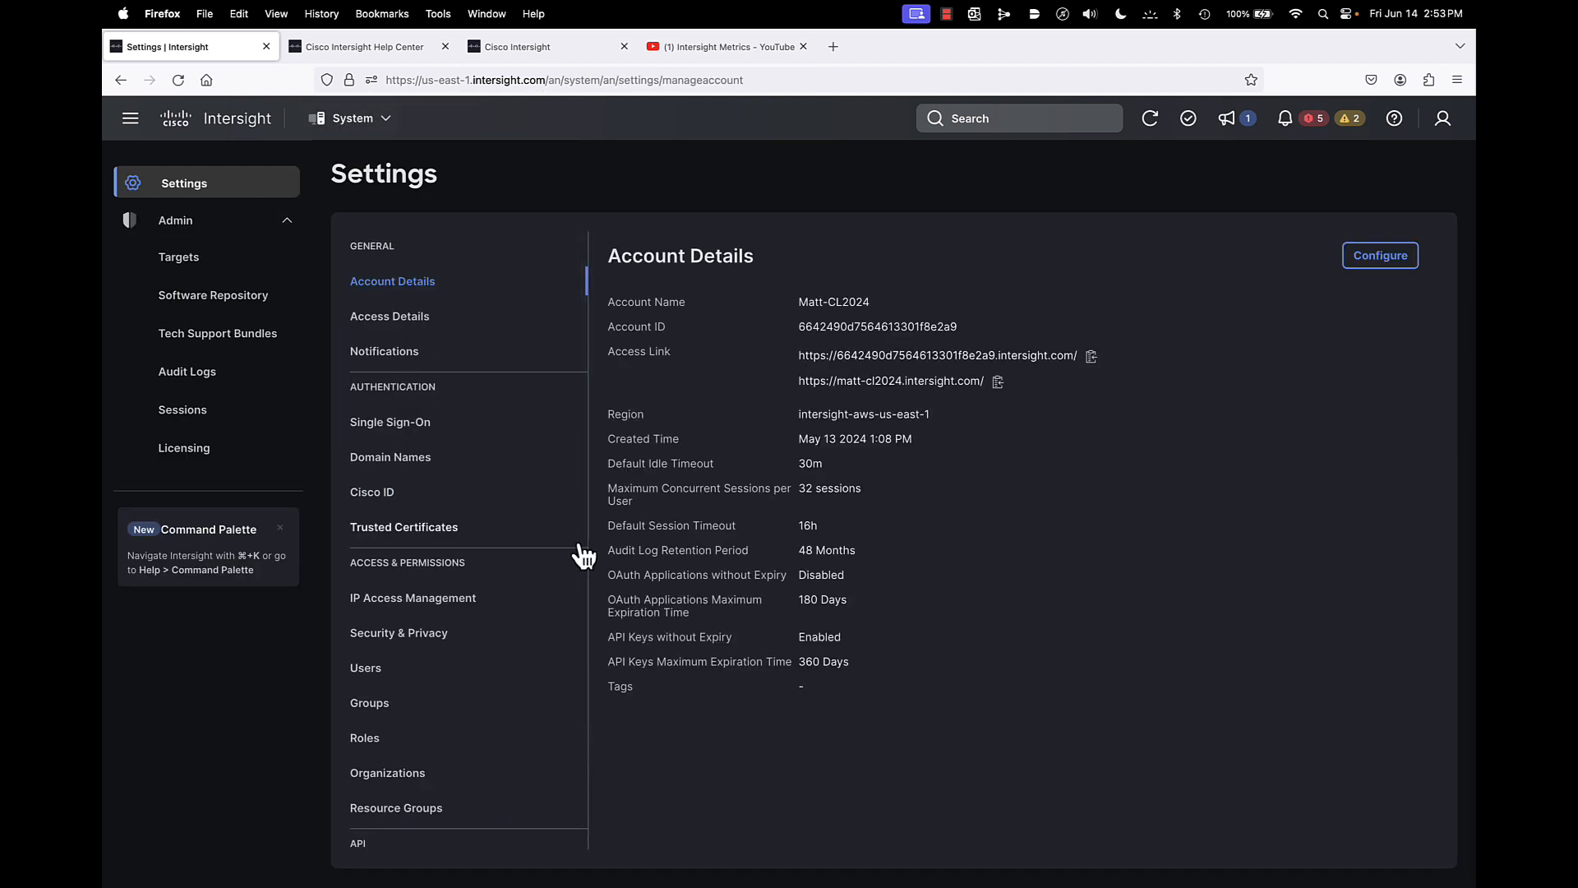
click(366, 739)
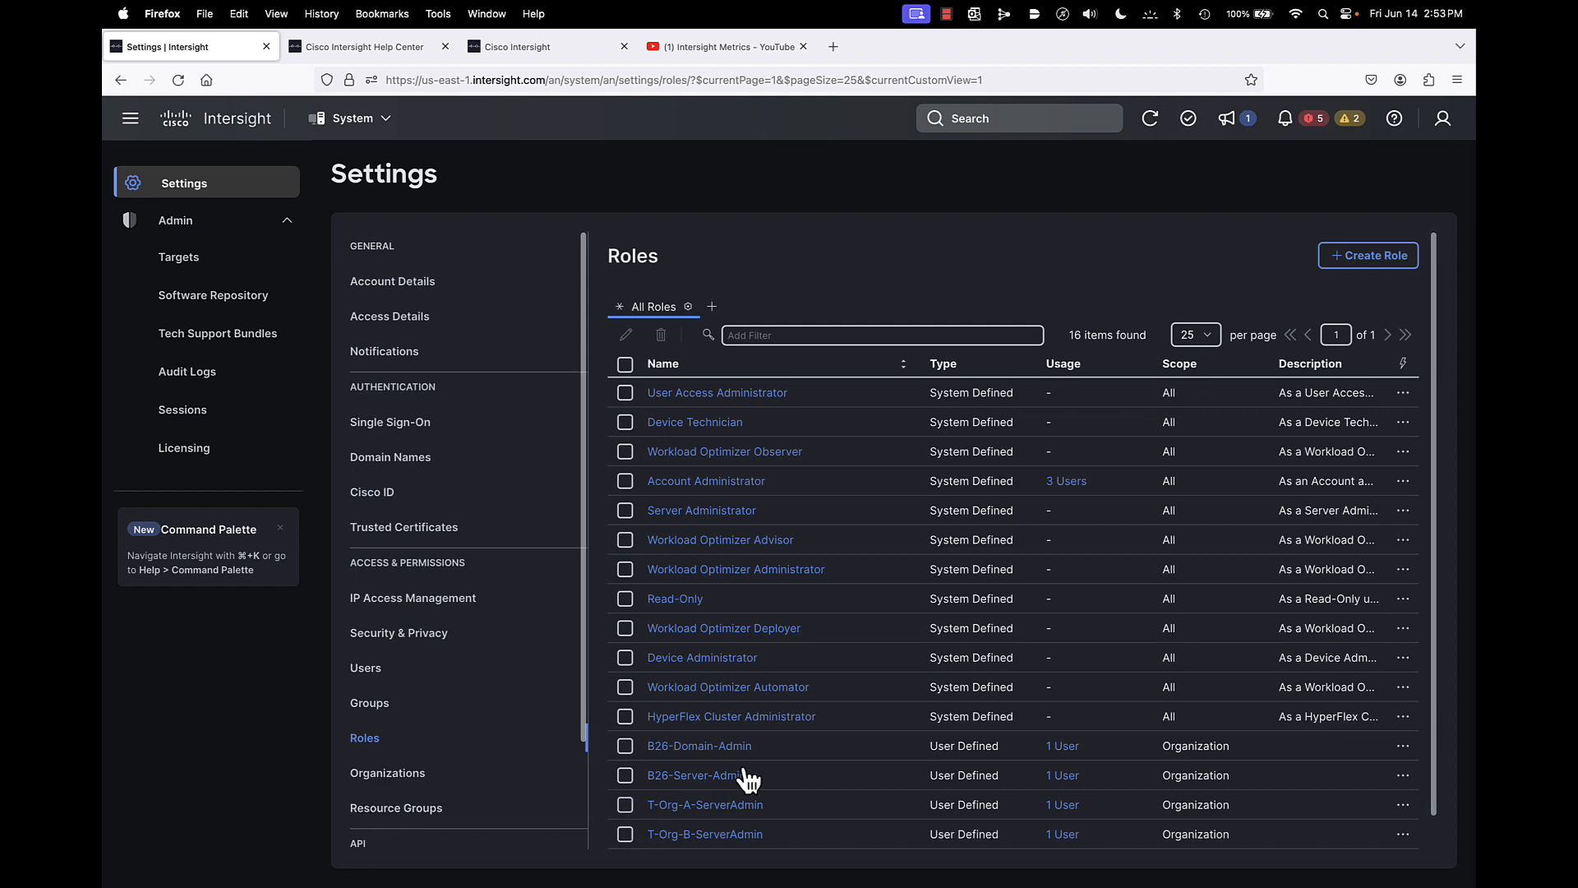
scroll(748, 779, down, 2)
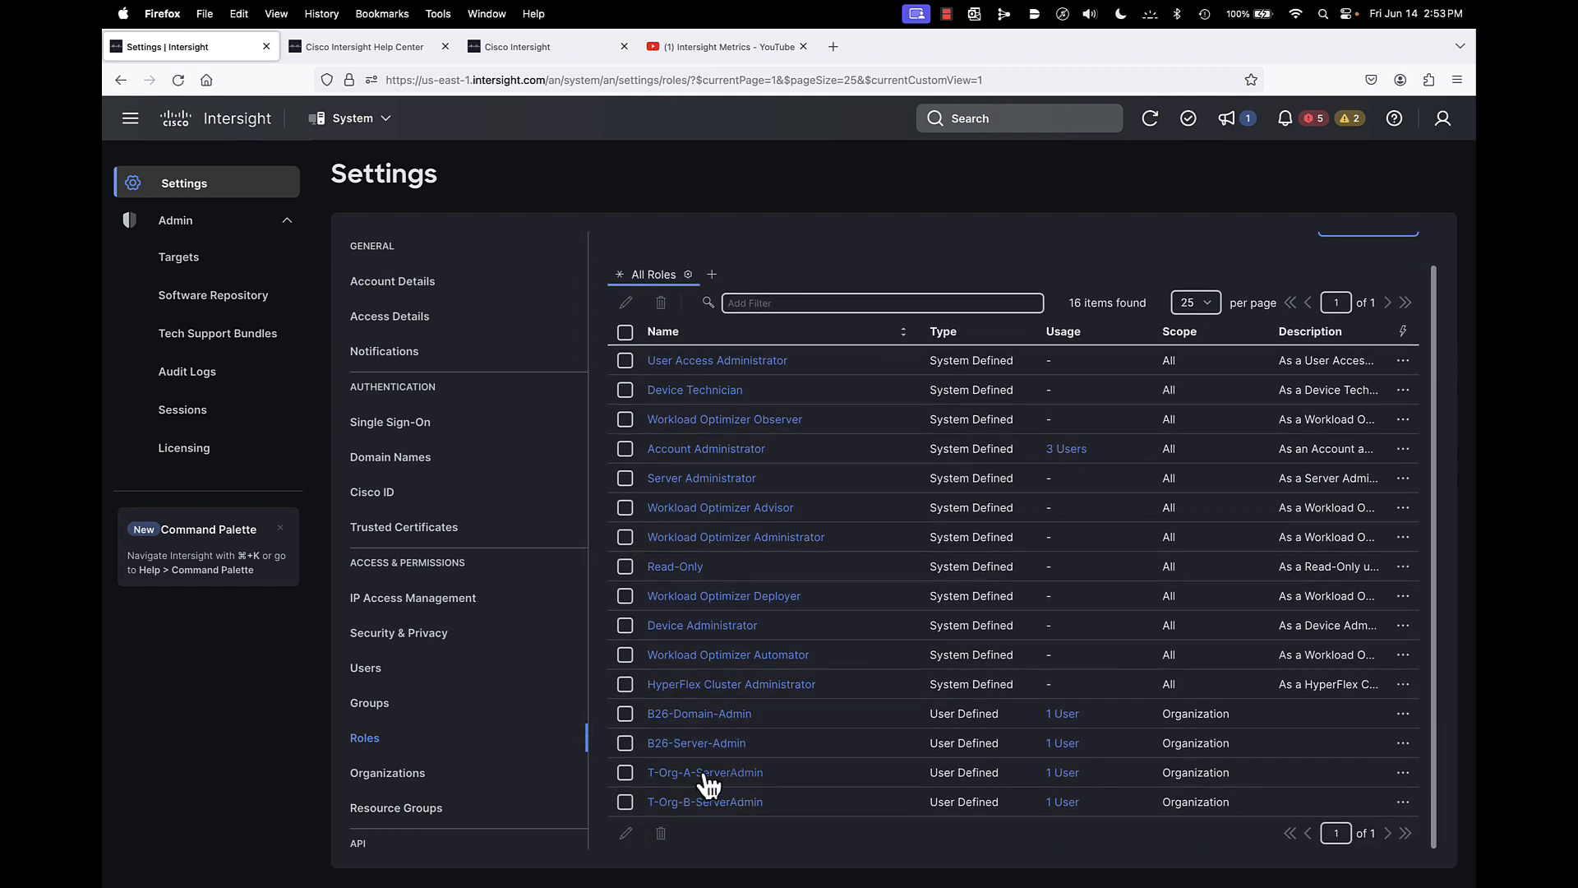
click(624, 774)
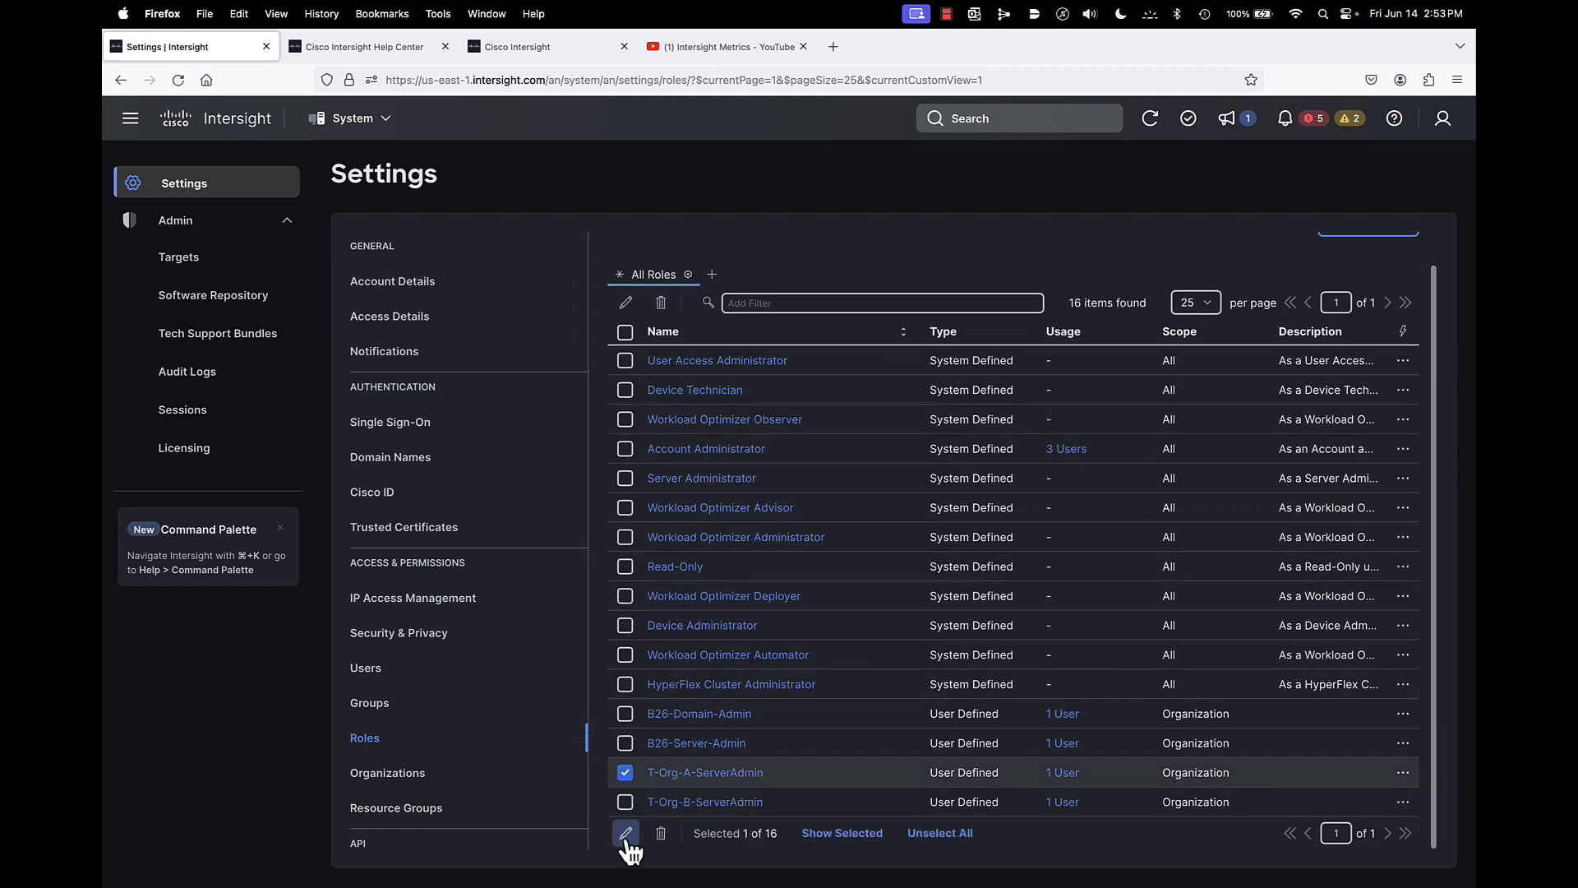
click(625, 834)
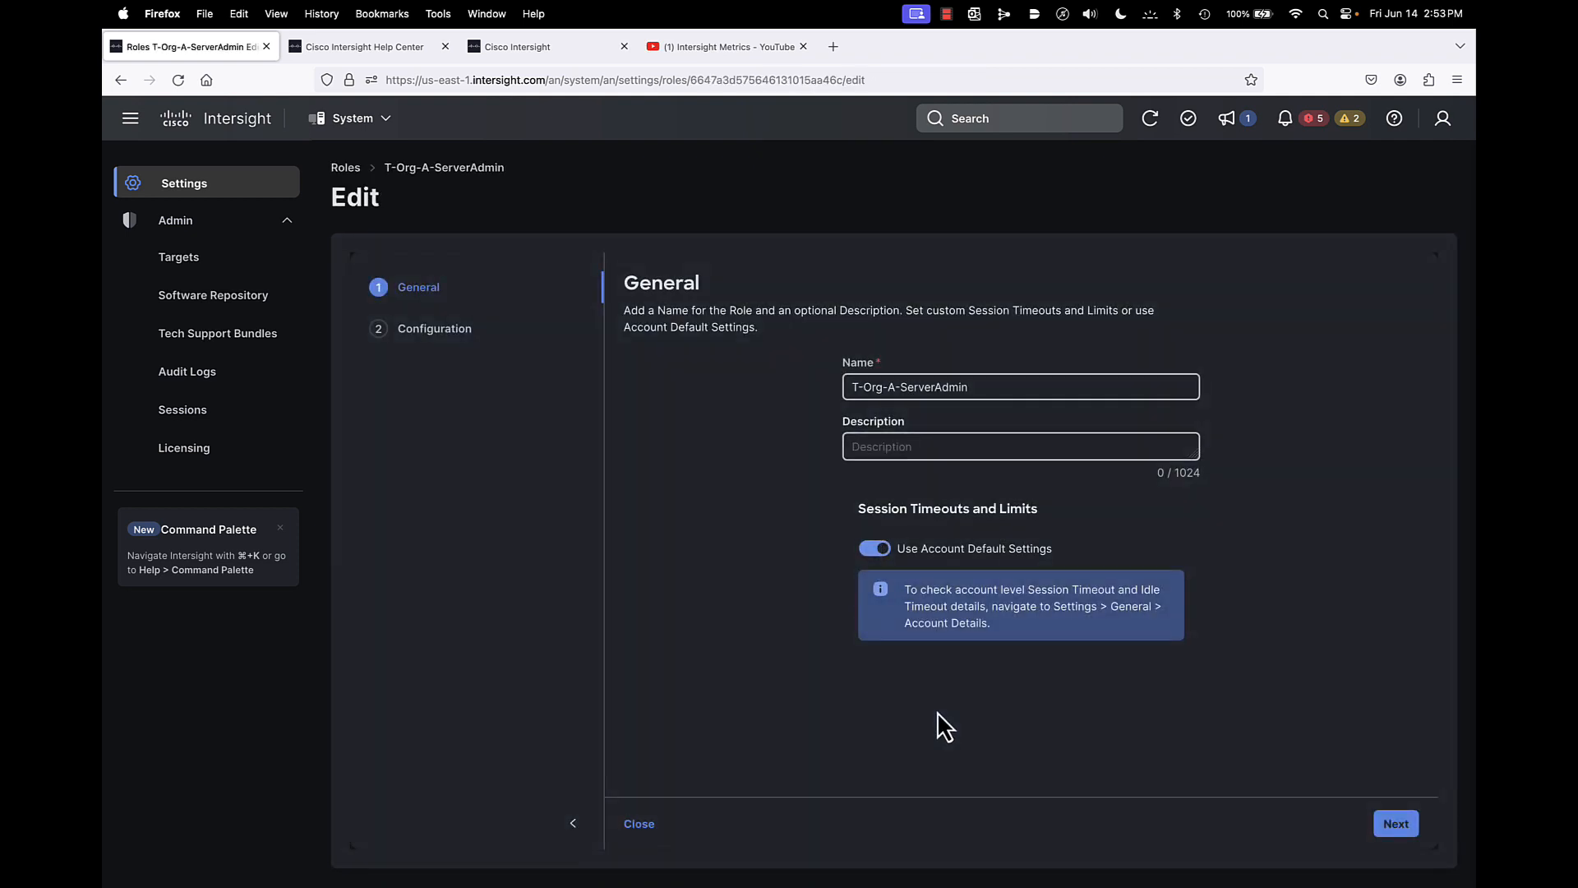
click(1397, 826)
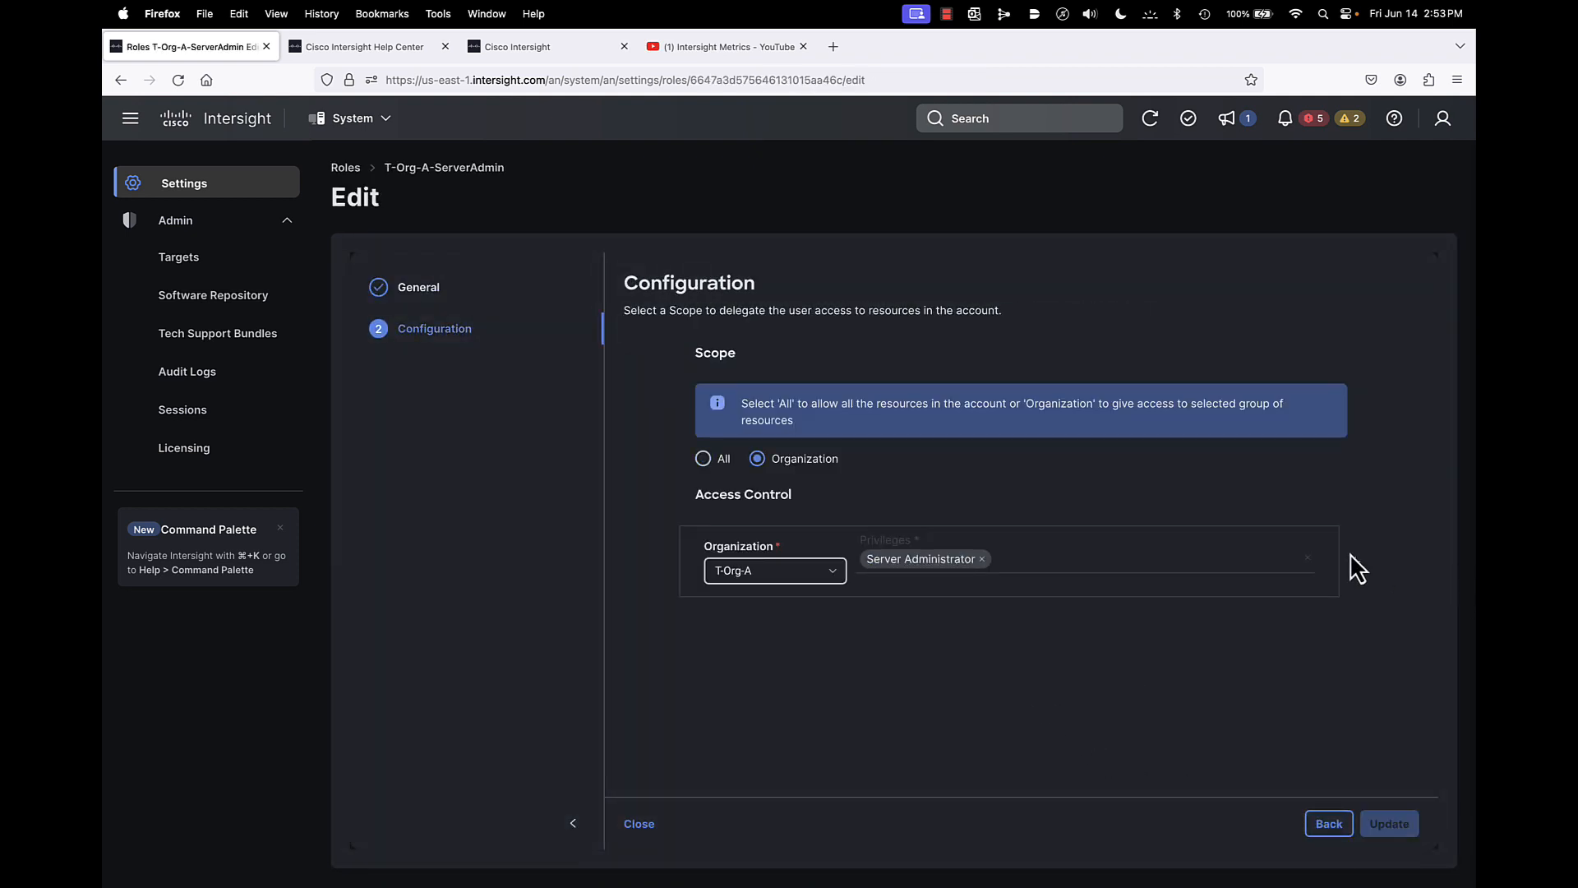
Step: Add the SH-Org organization with the Read-Only privilege to the T-Org-A-ServerAdmin role and save the role
click(1355, 561)
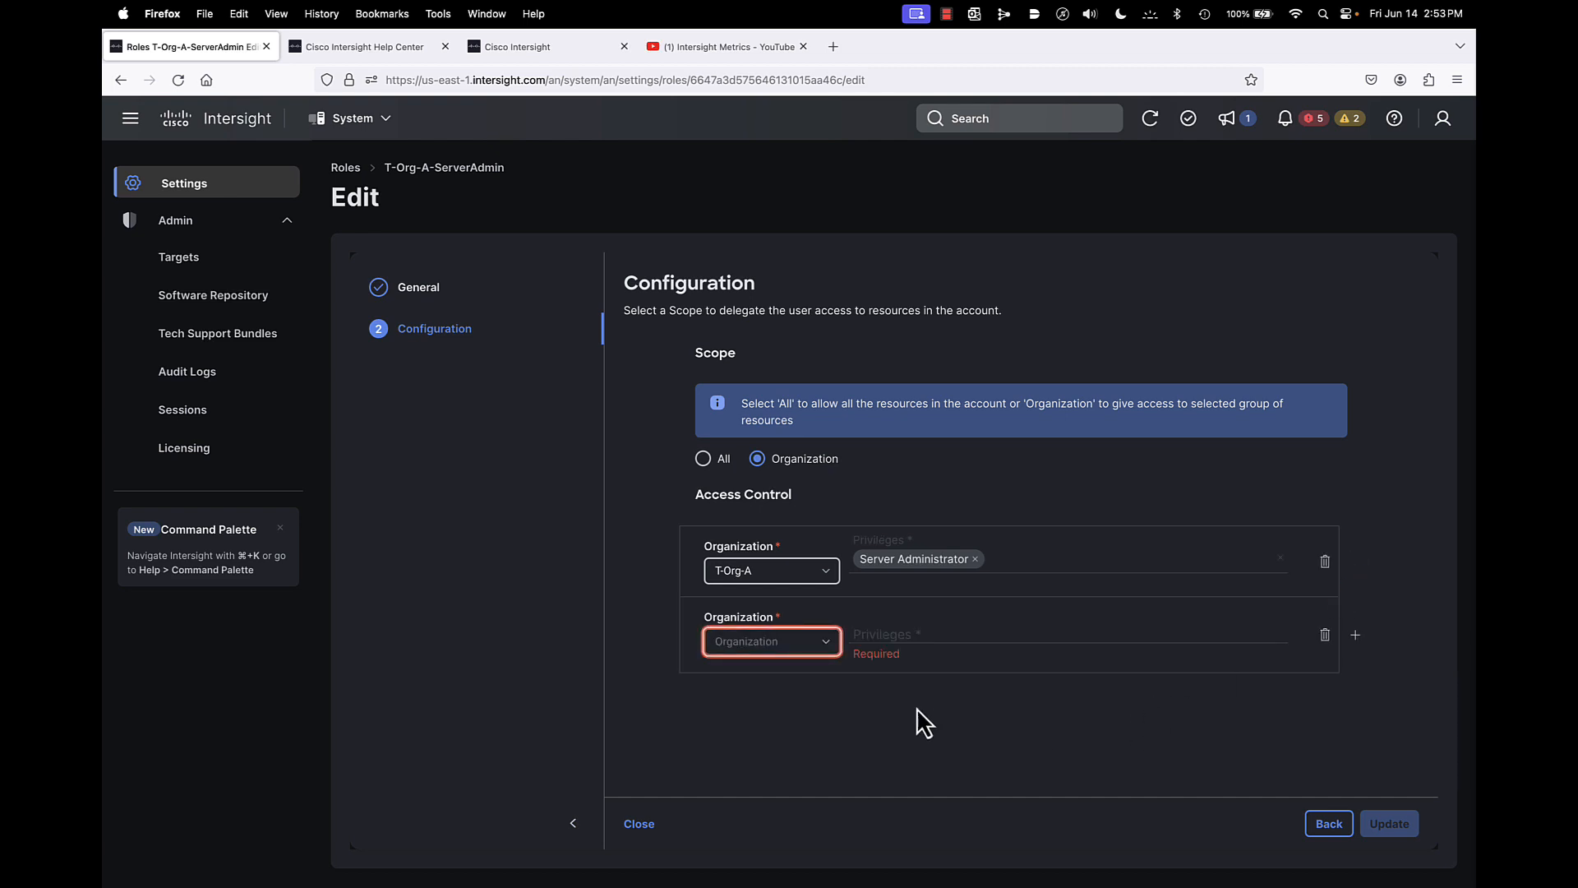
click(827, 649)
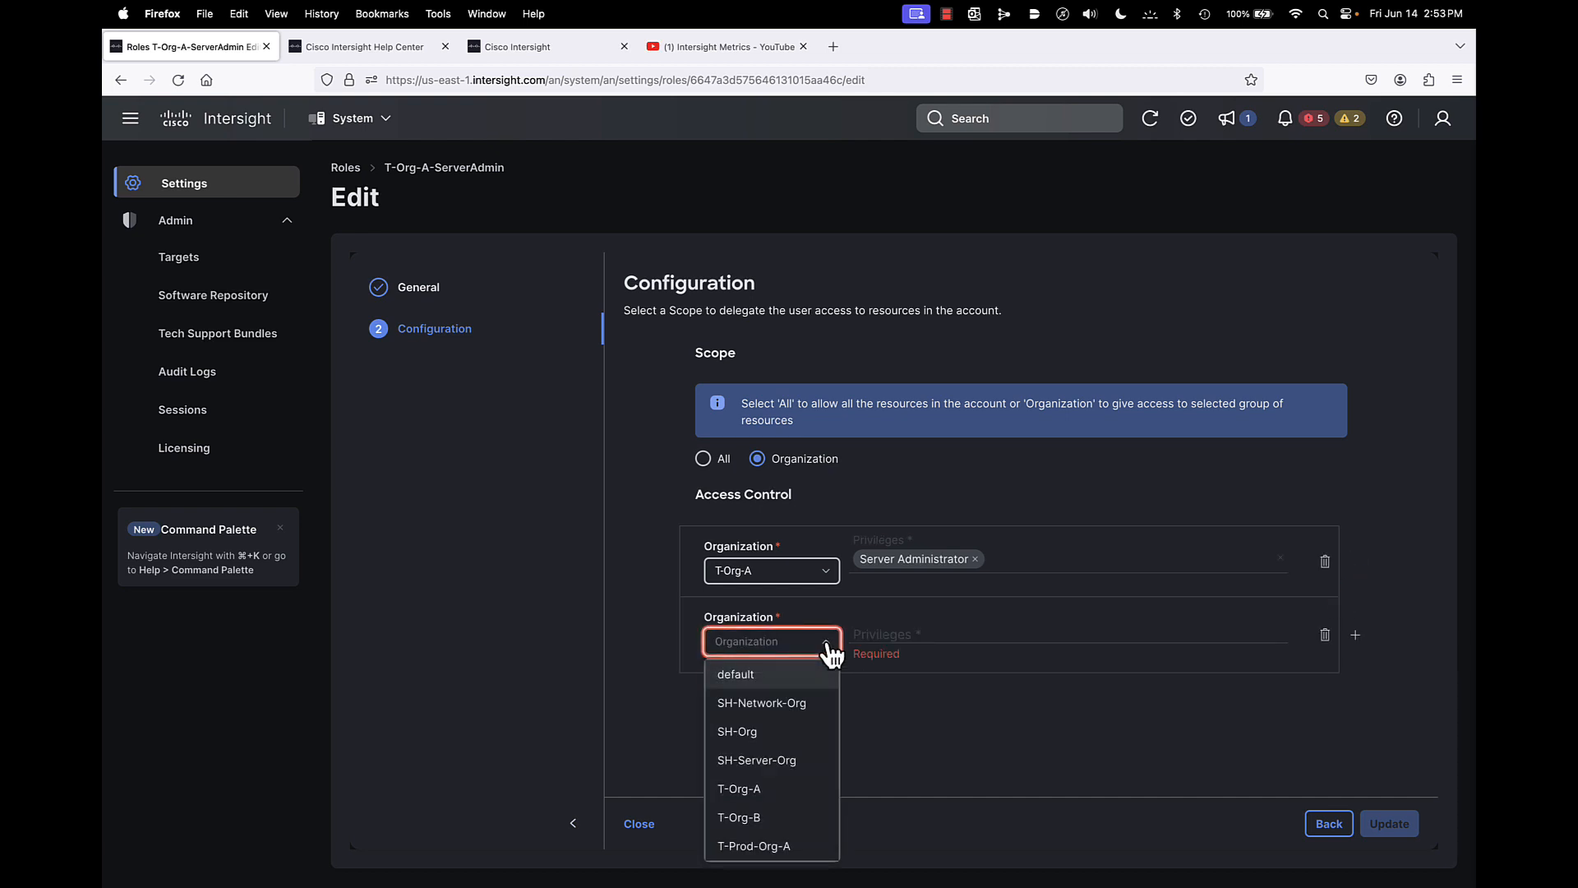
click(742, 737)
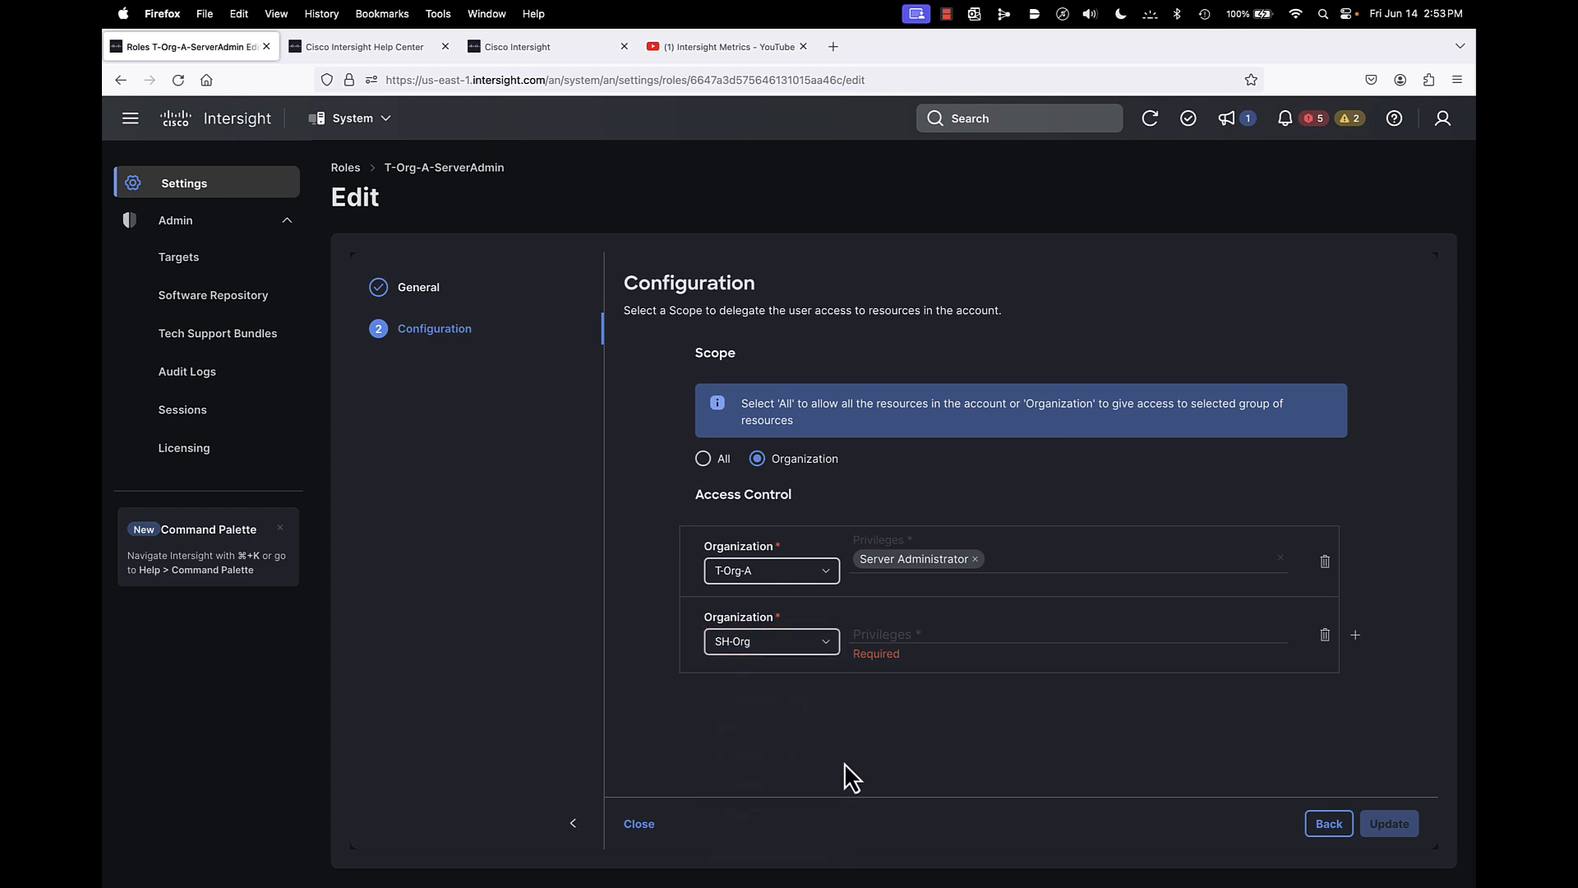
click(913, 635)
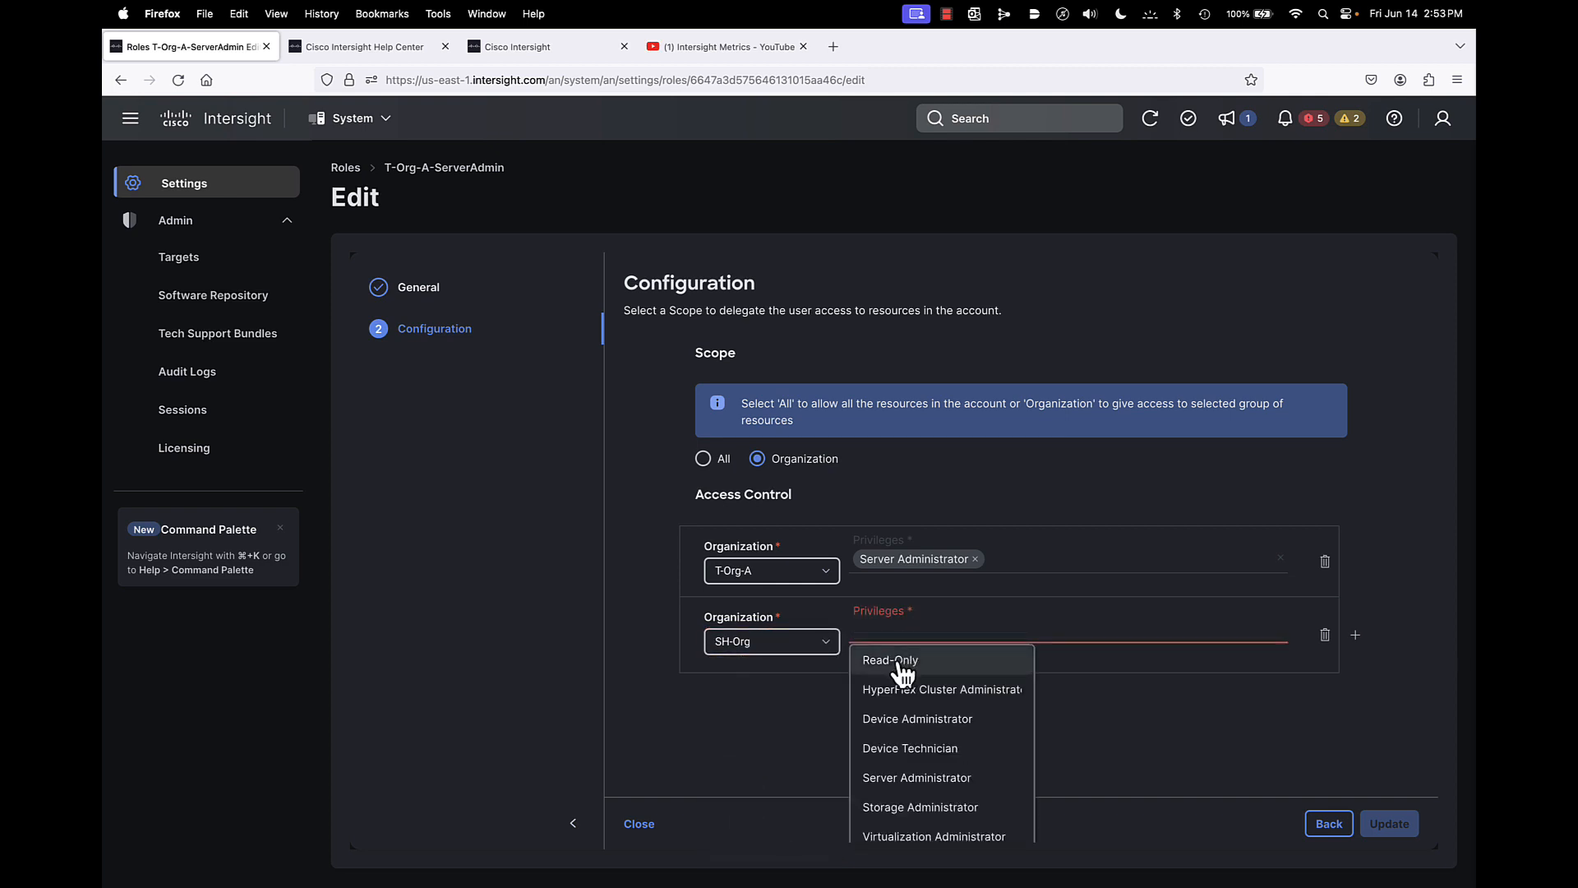
click(902, 666)
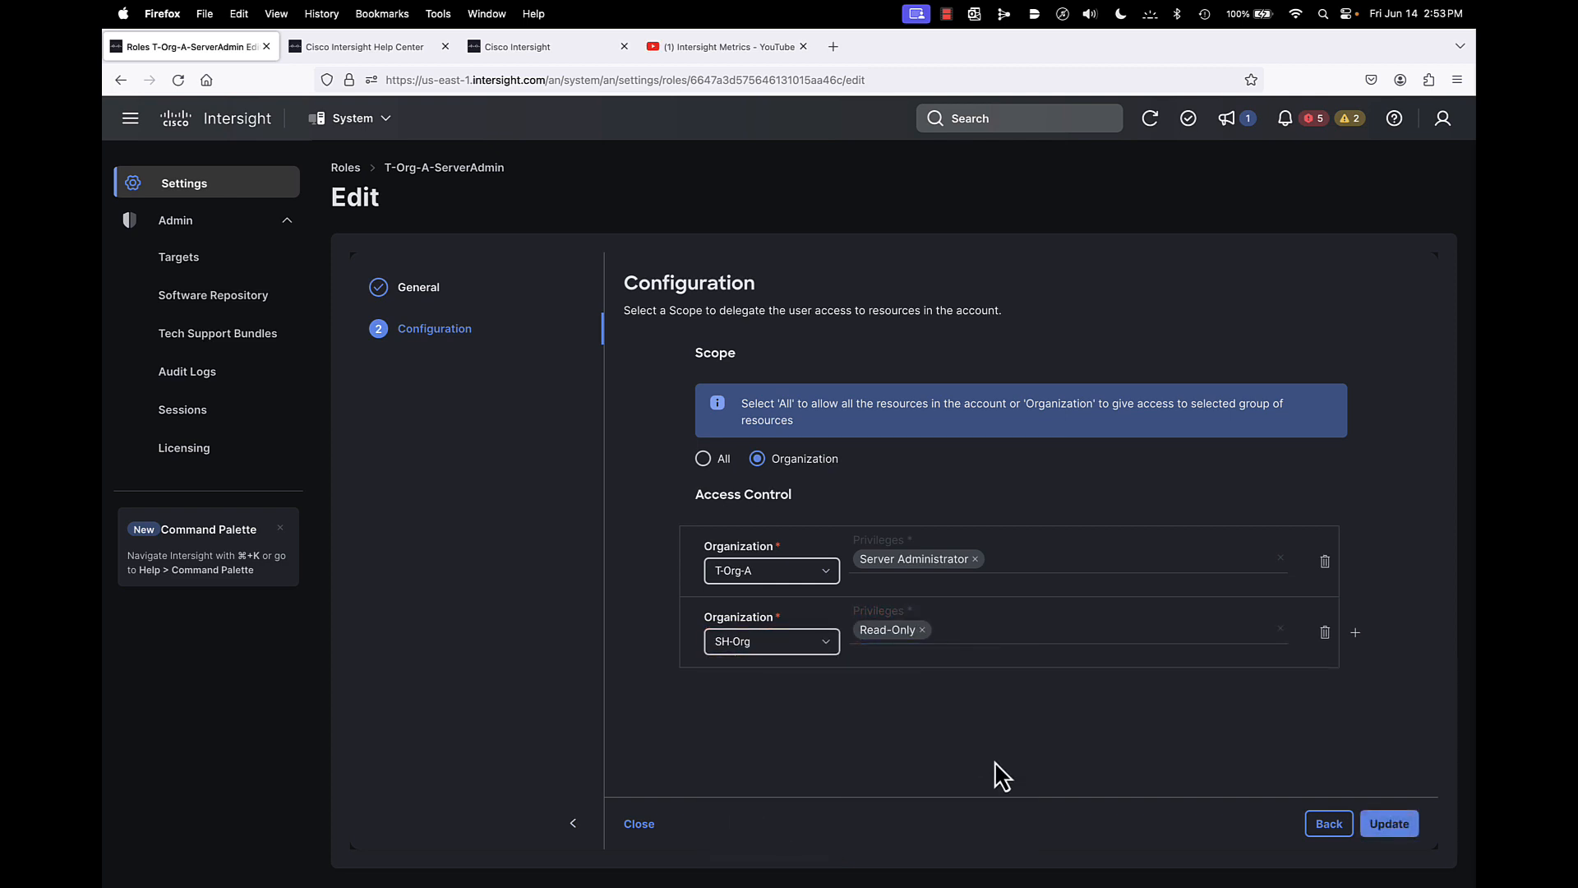
click(1389, 825)
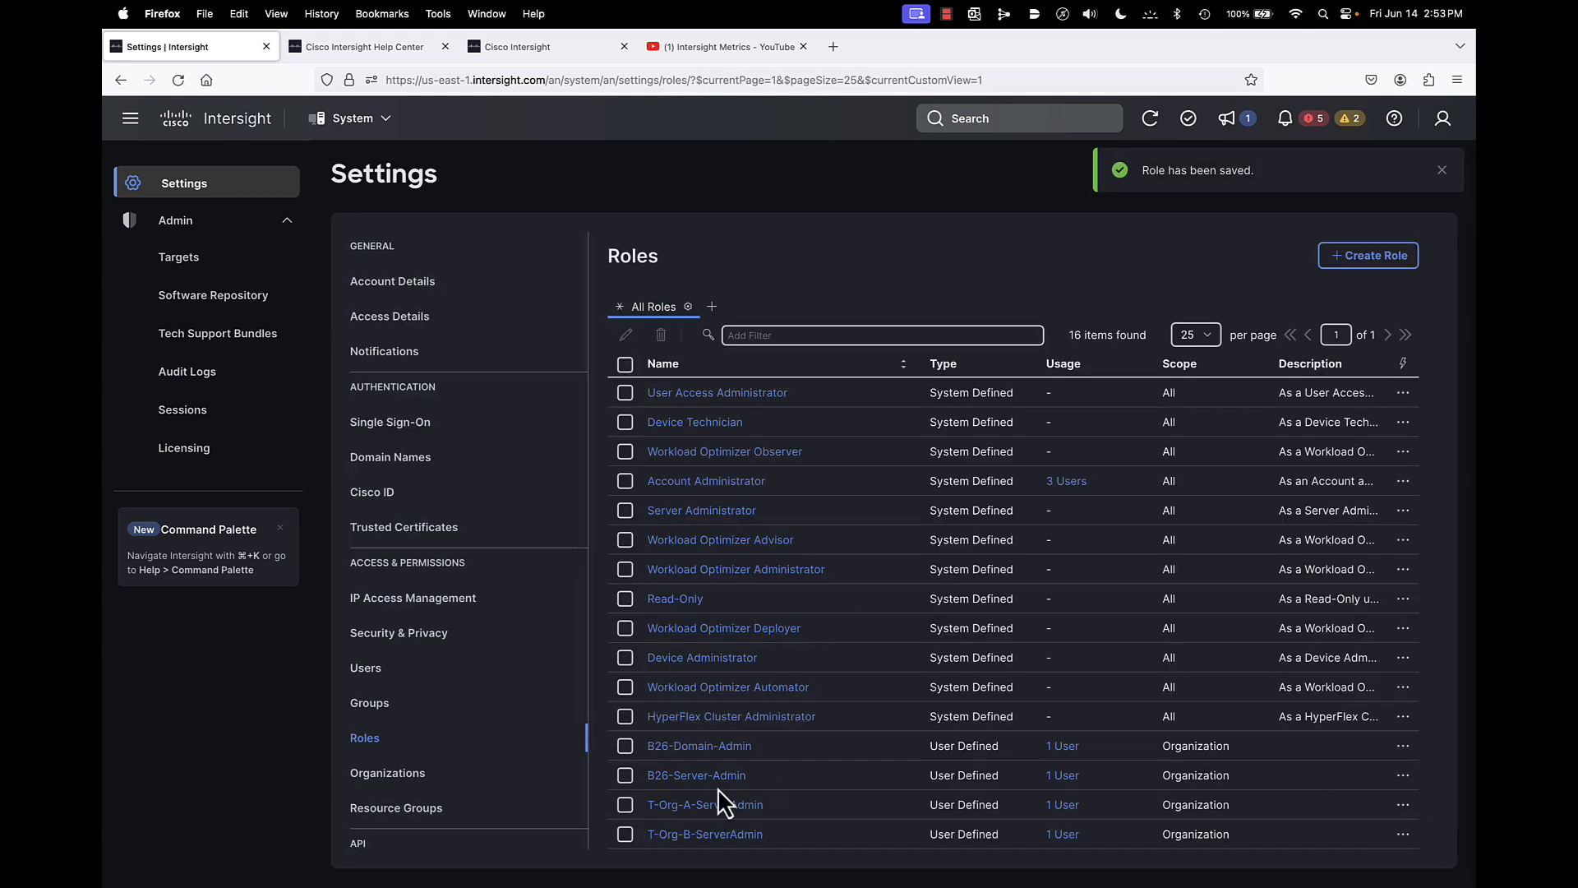
Step: Edit the T-Org-B-ServerAdmin role to add SH-Org with the Read-Only privilege, saving it and dismissing the notification
click(624, 833)
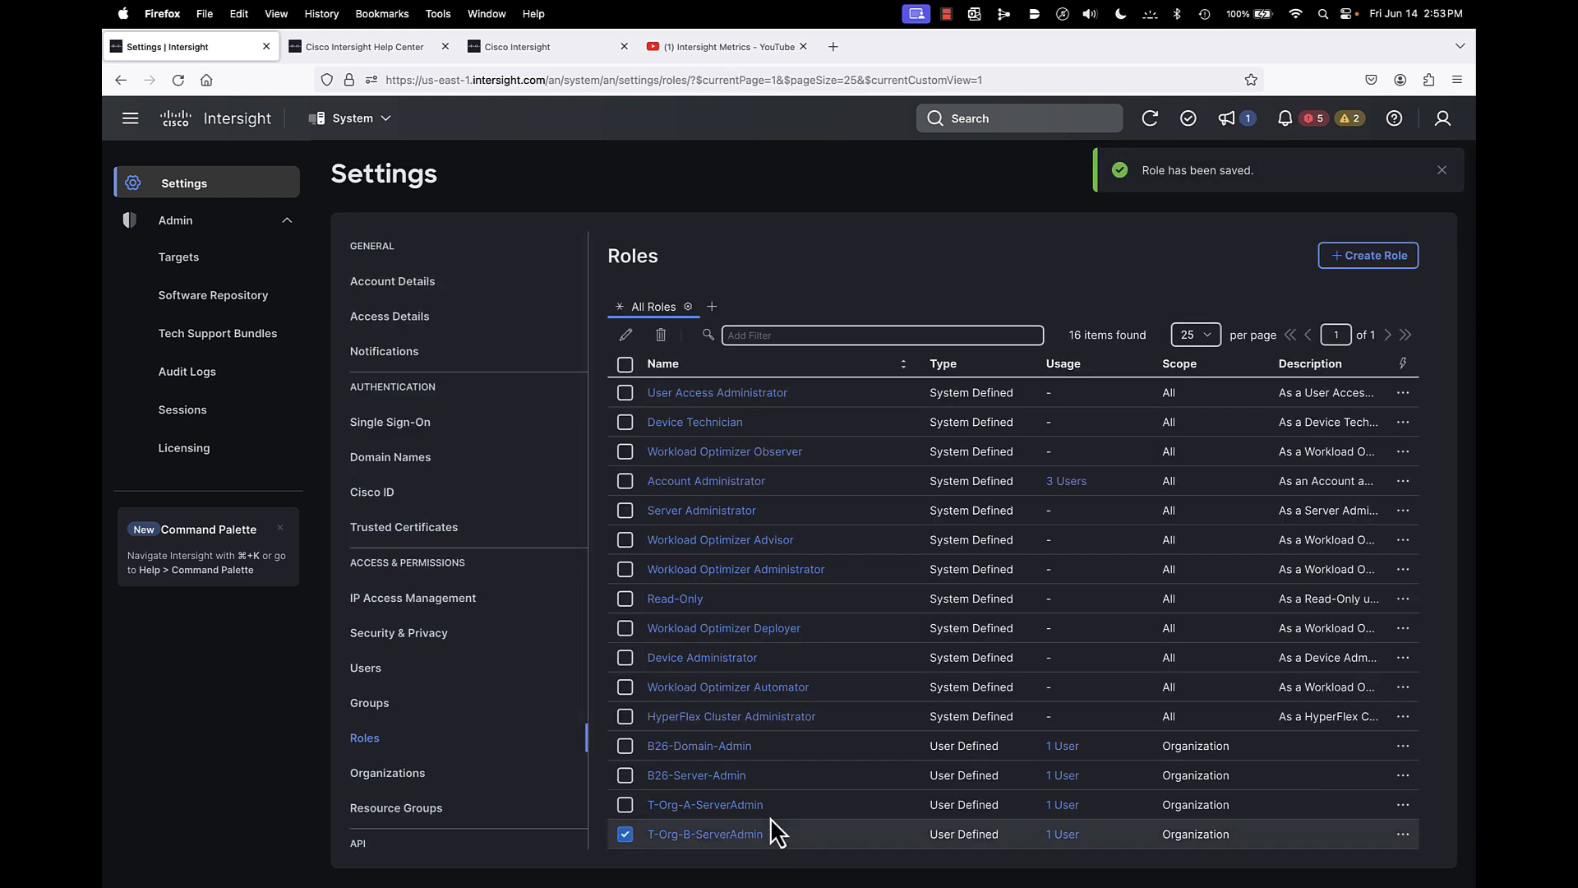
click(627, 337)
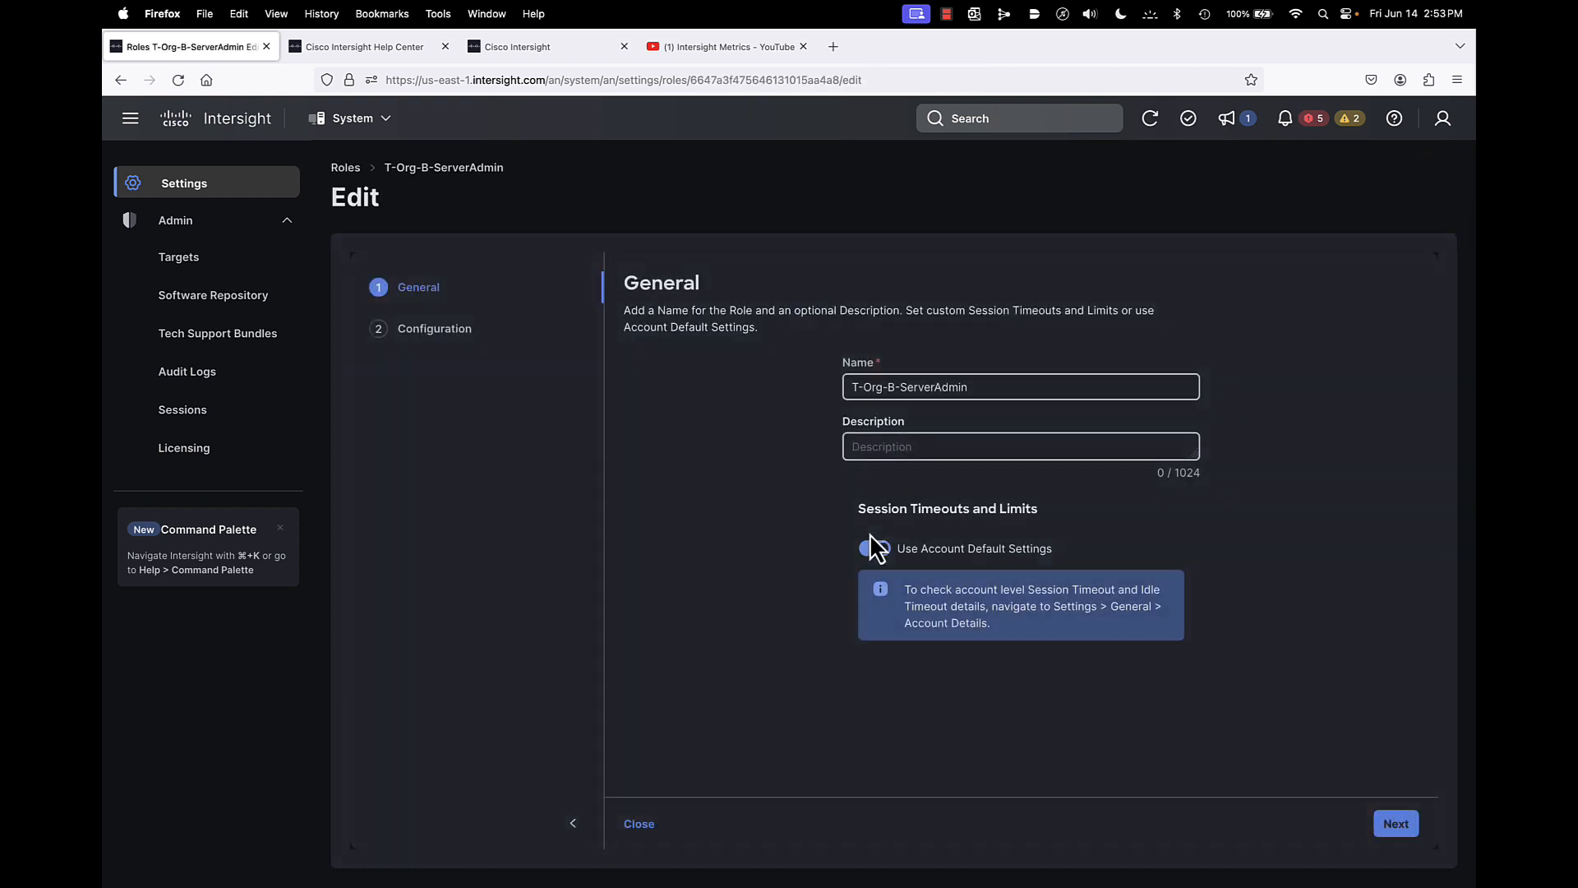
click(1371, 822)
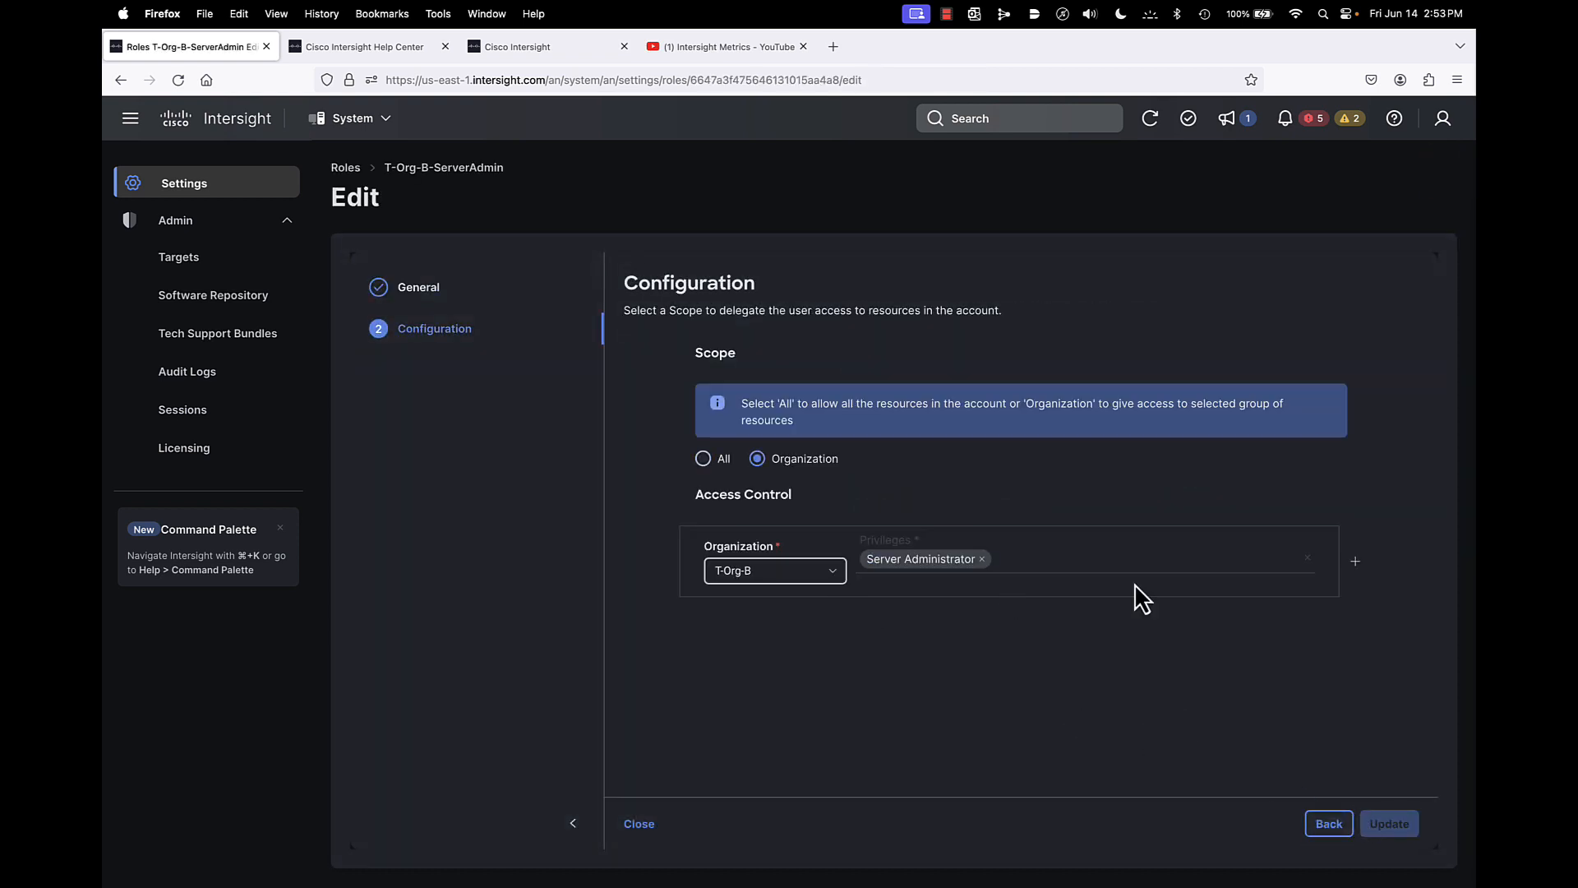
click(1355, 560)
click(828, 643)
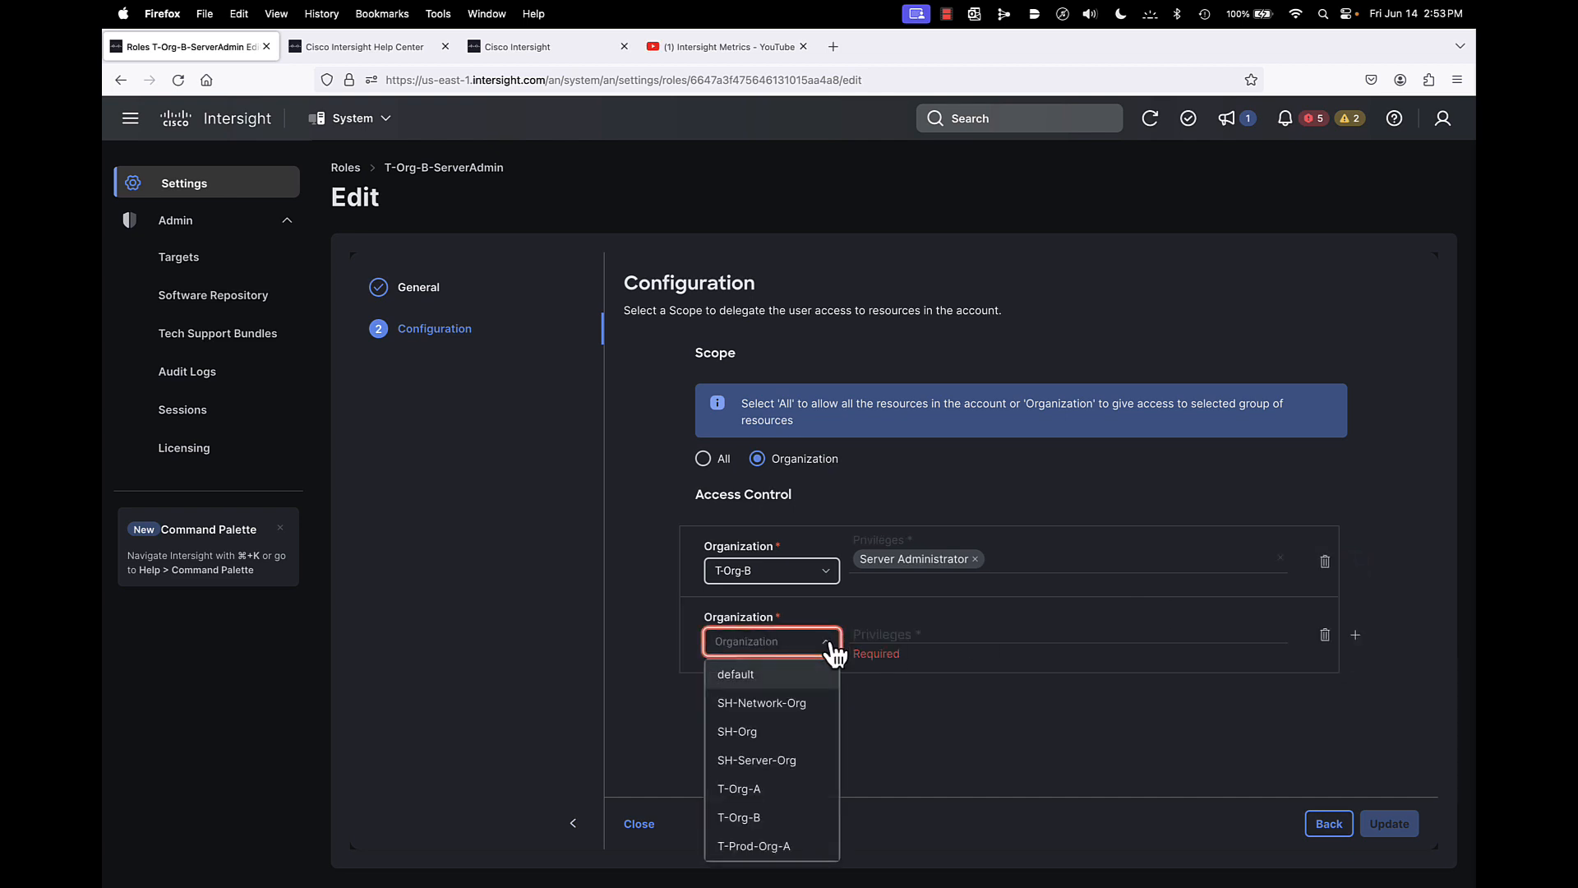
click(753, 740)
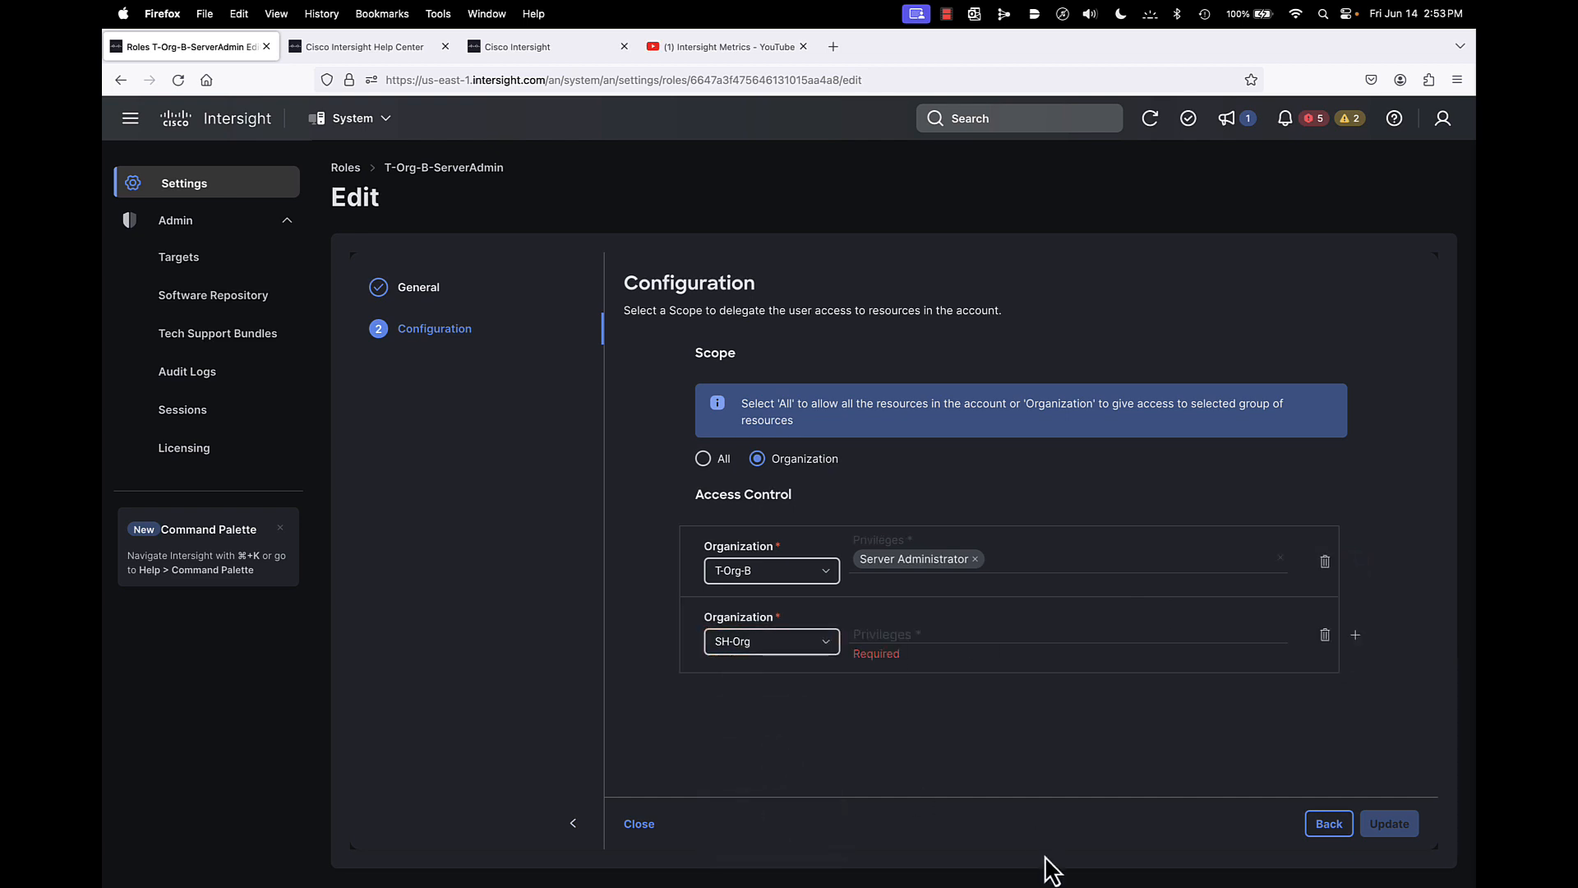
click(1232, 637)
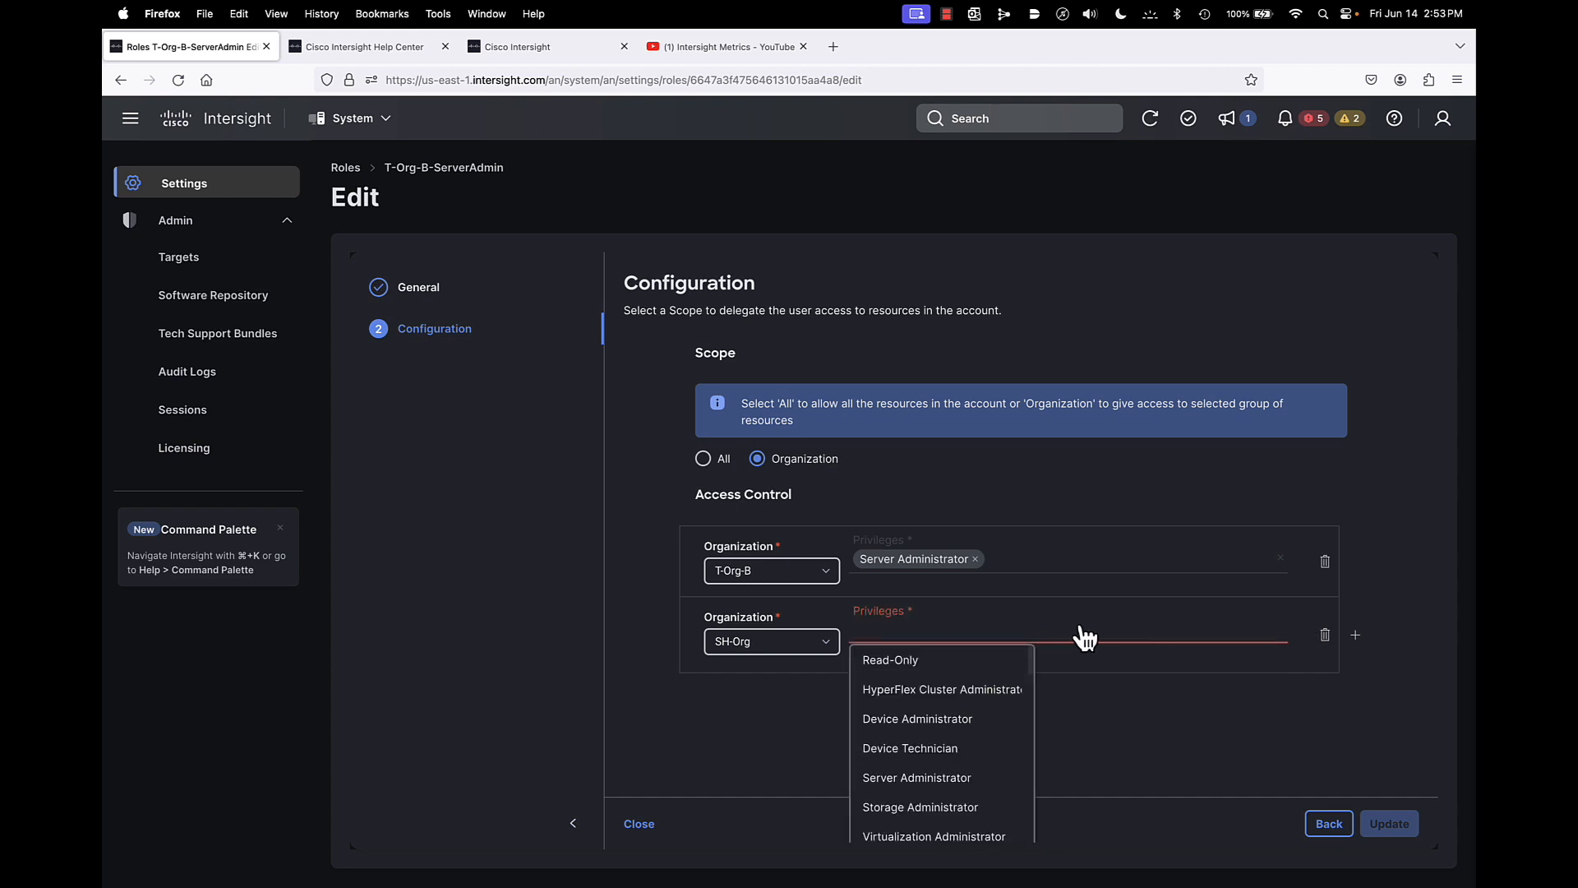
click(927, 659)
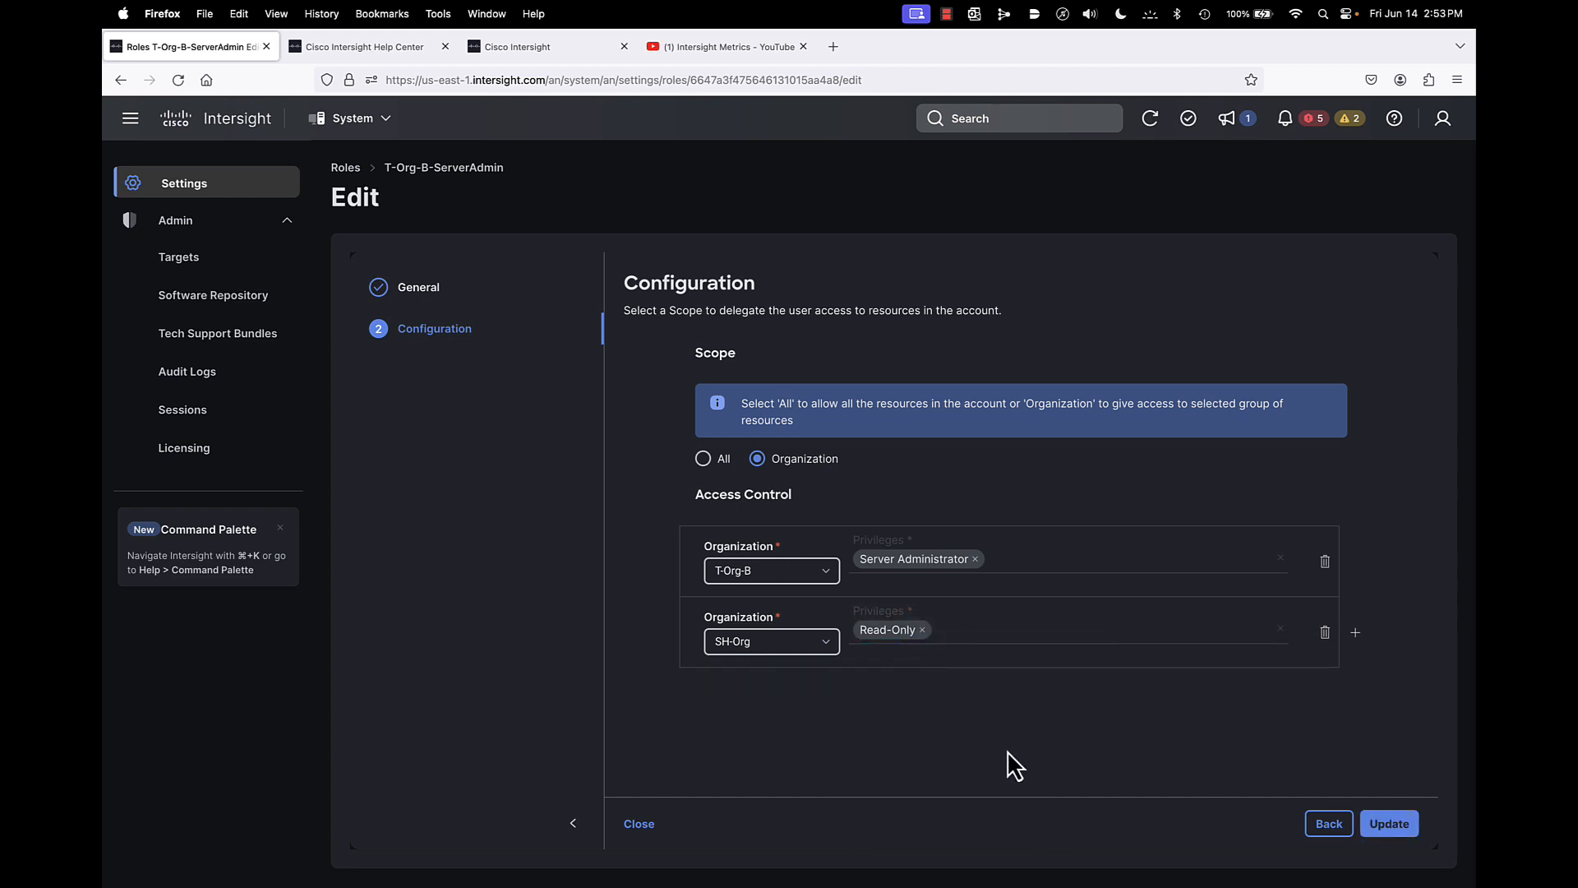
click(1392, 824)
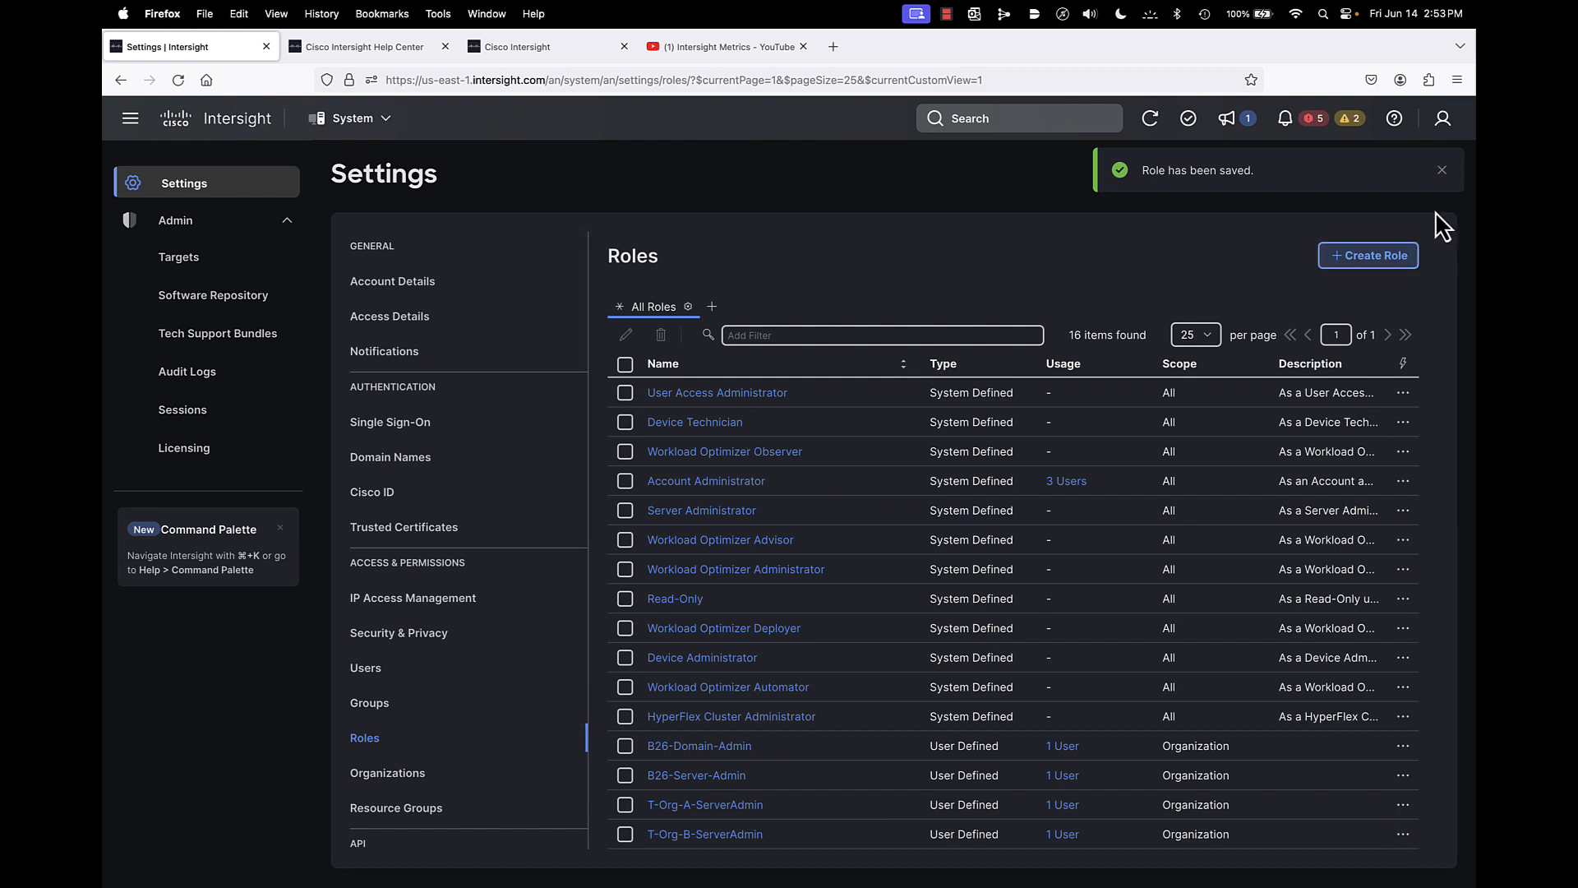
click(1441, 170)
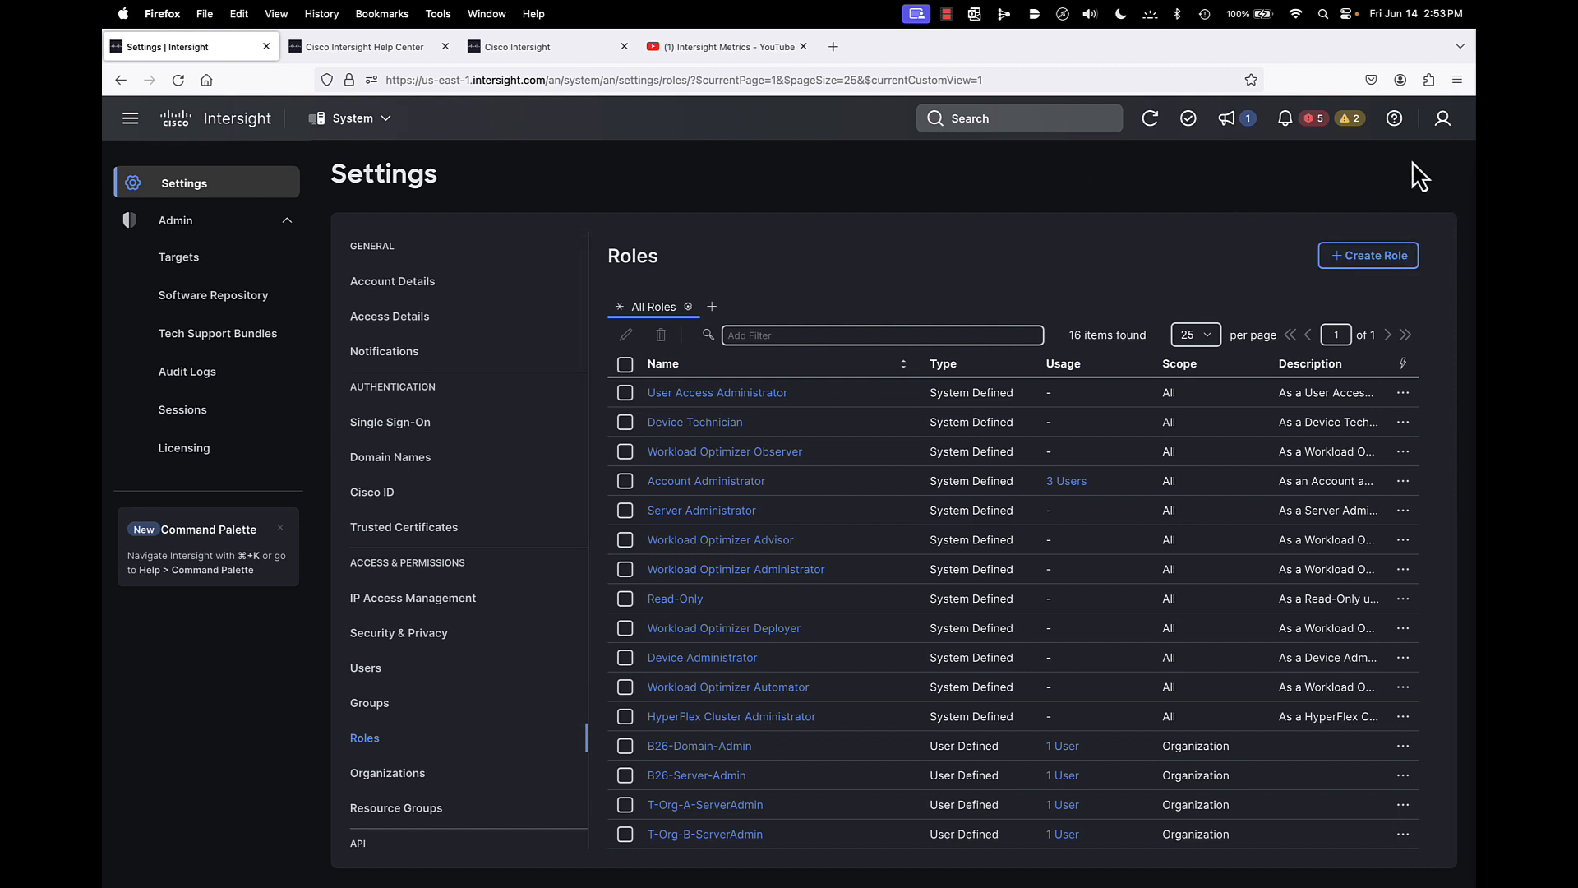
Step: Switch to the T-Org-A-ServerAdmin role in the same account and dismiss the last-login notification
click(1442, 119)
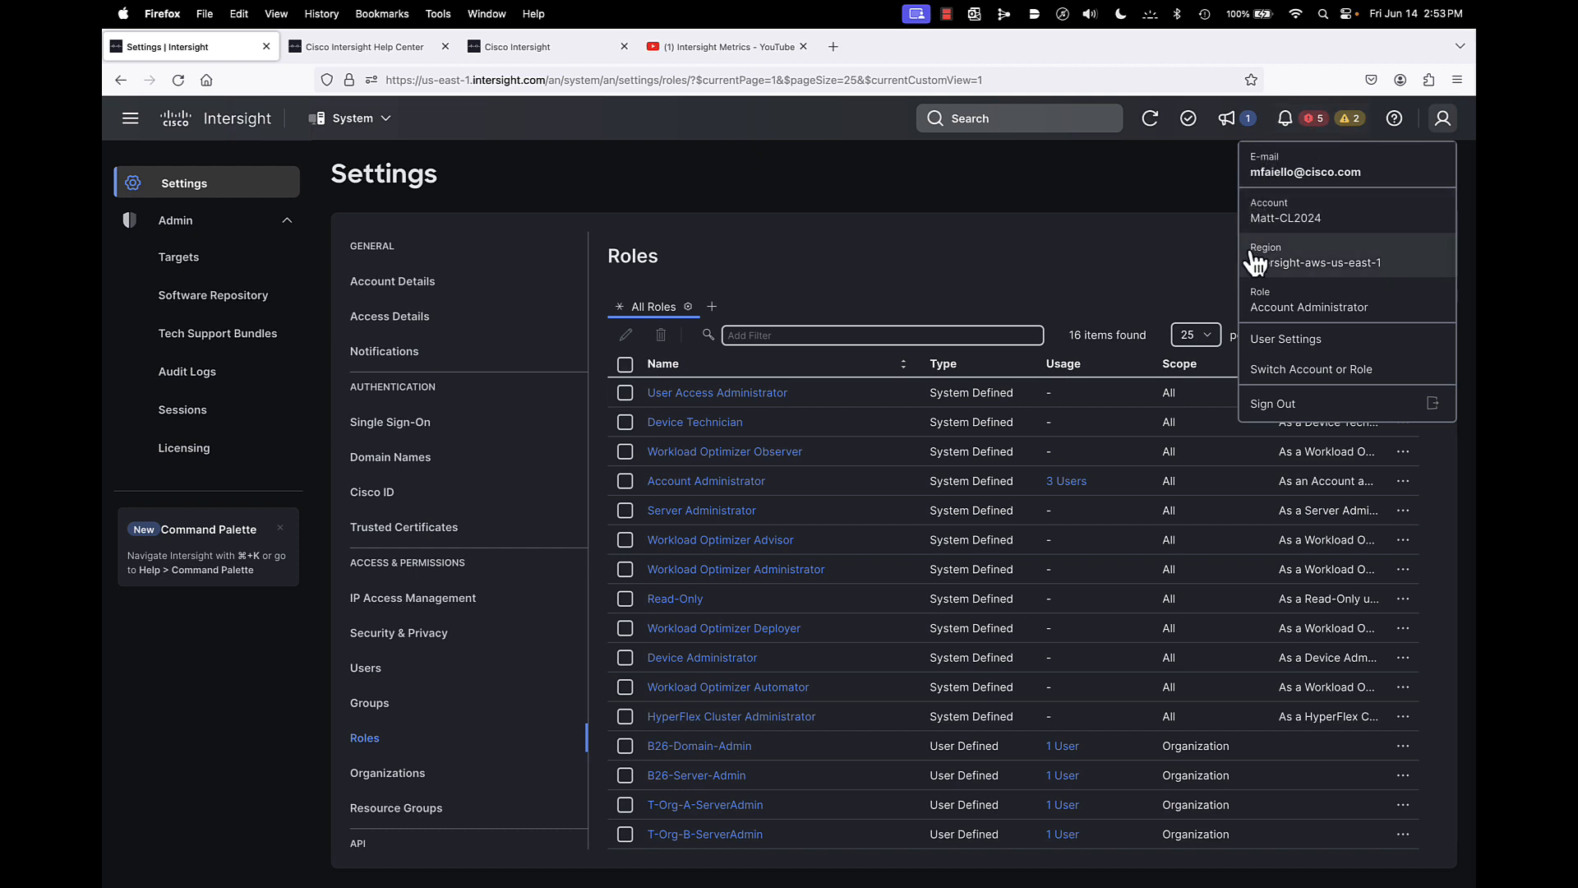
click(1267, 371)
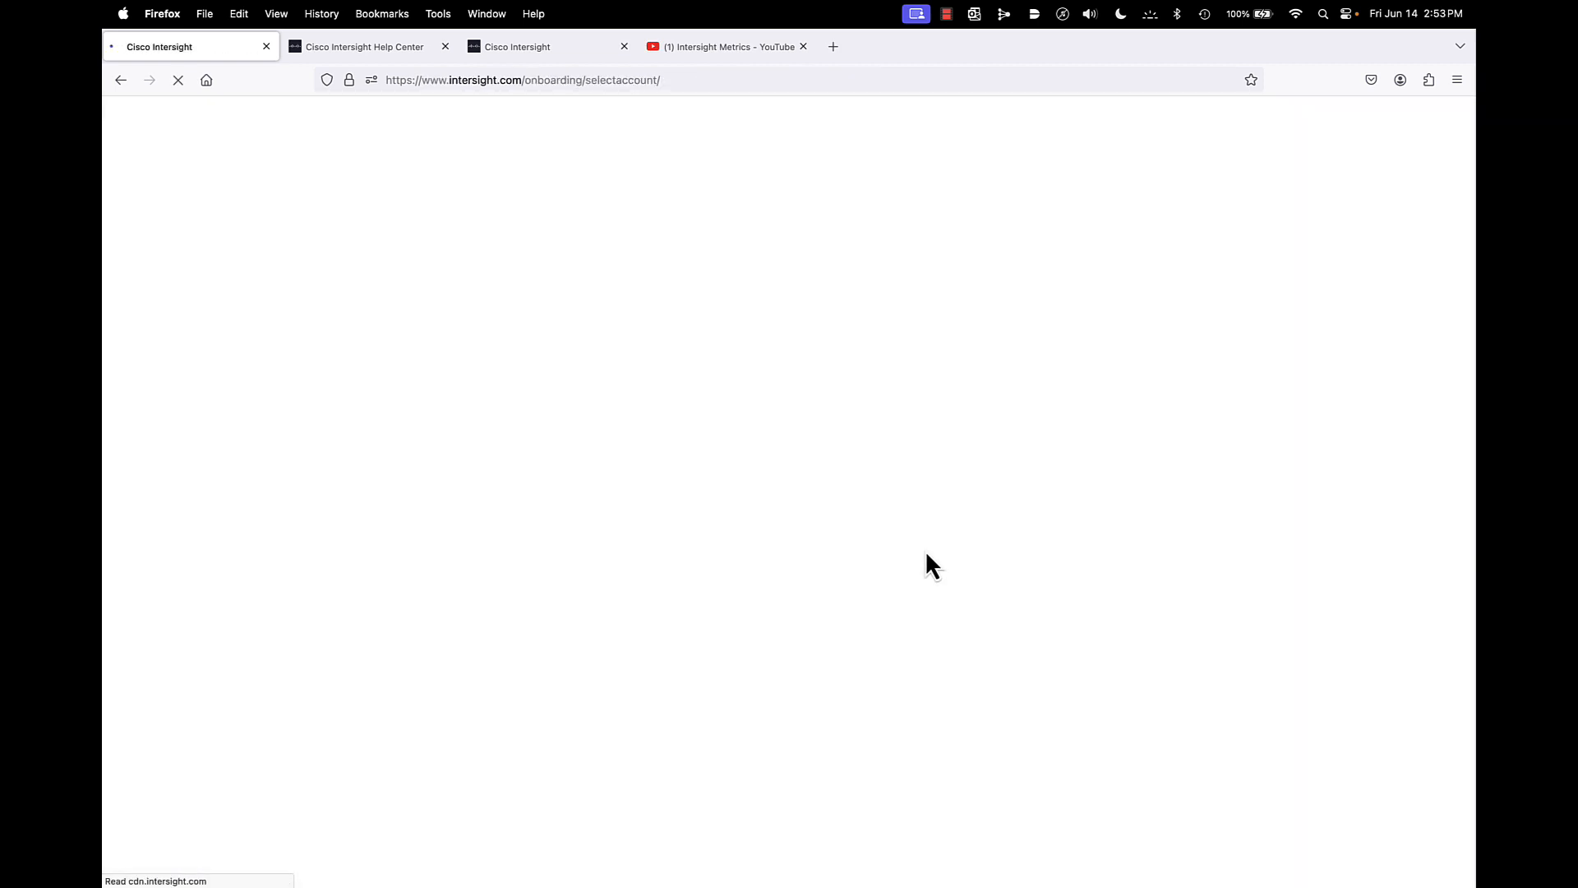
scroll(838, 549, down, 5)
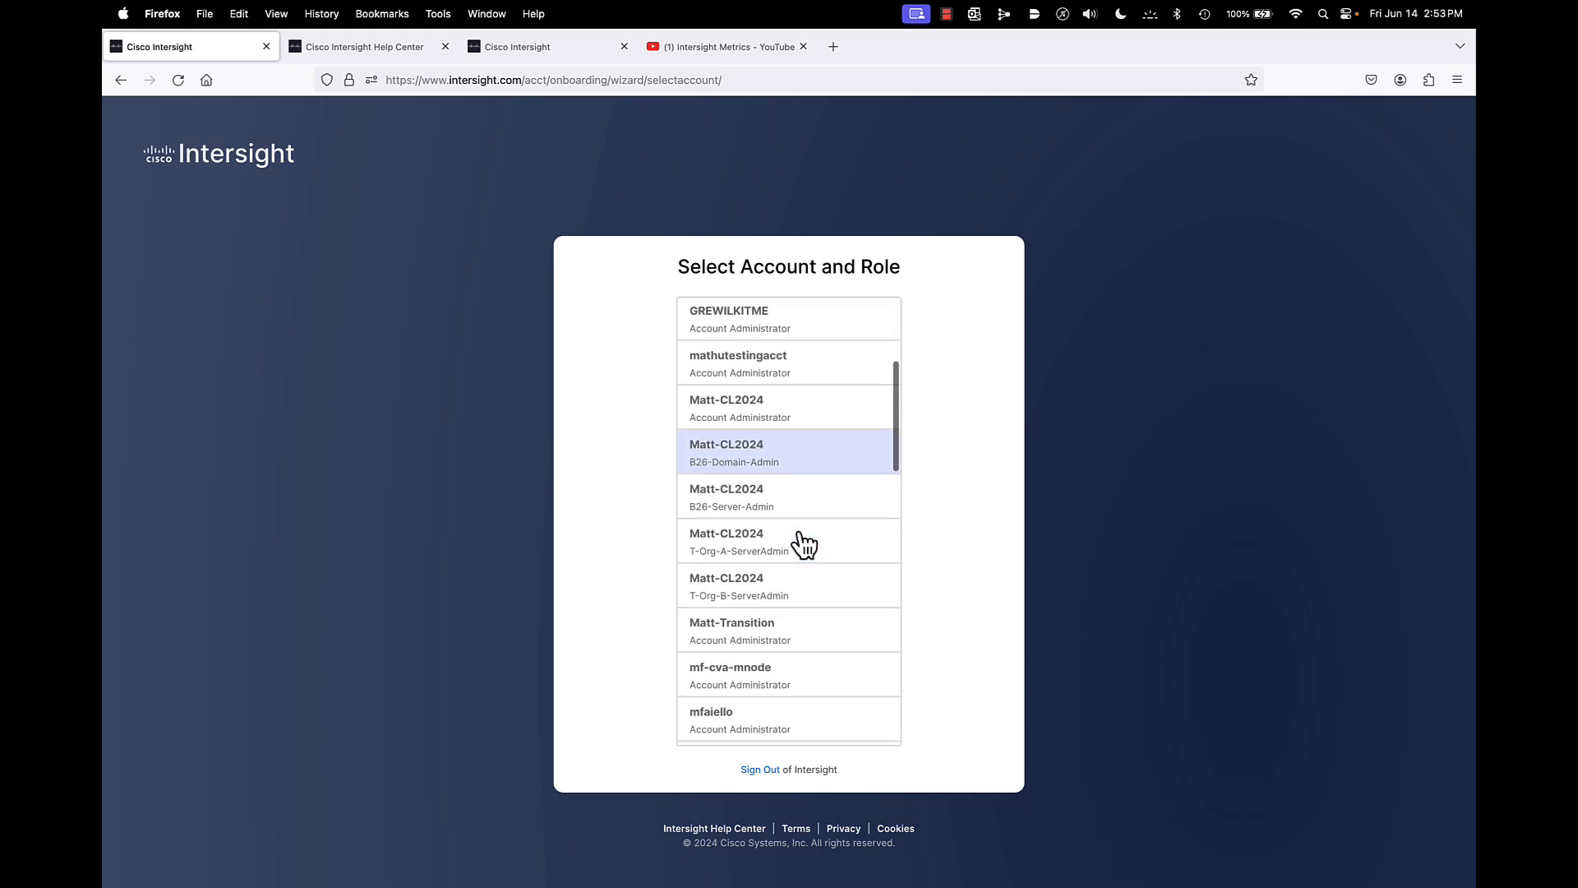
click(742, 559)
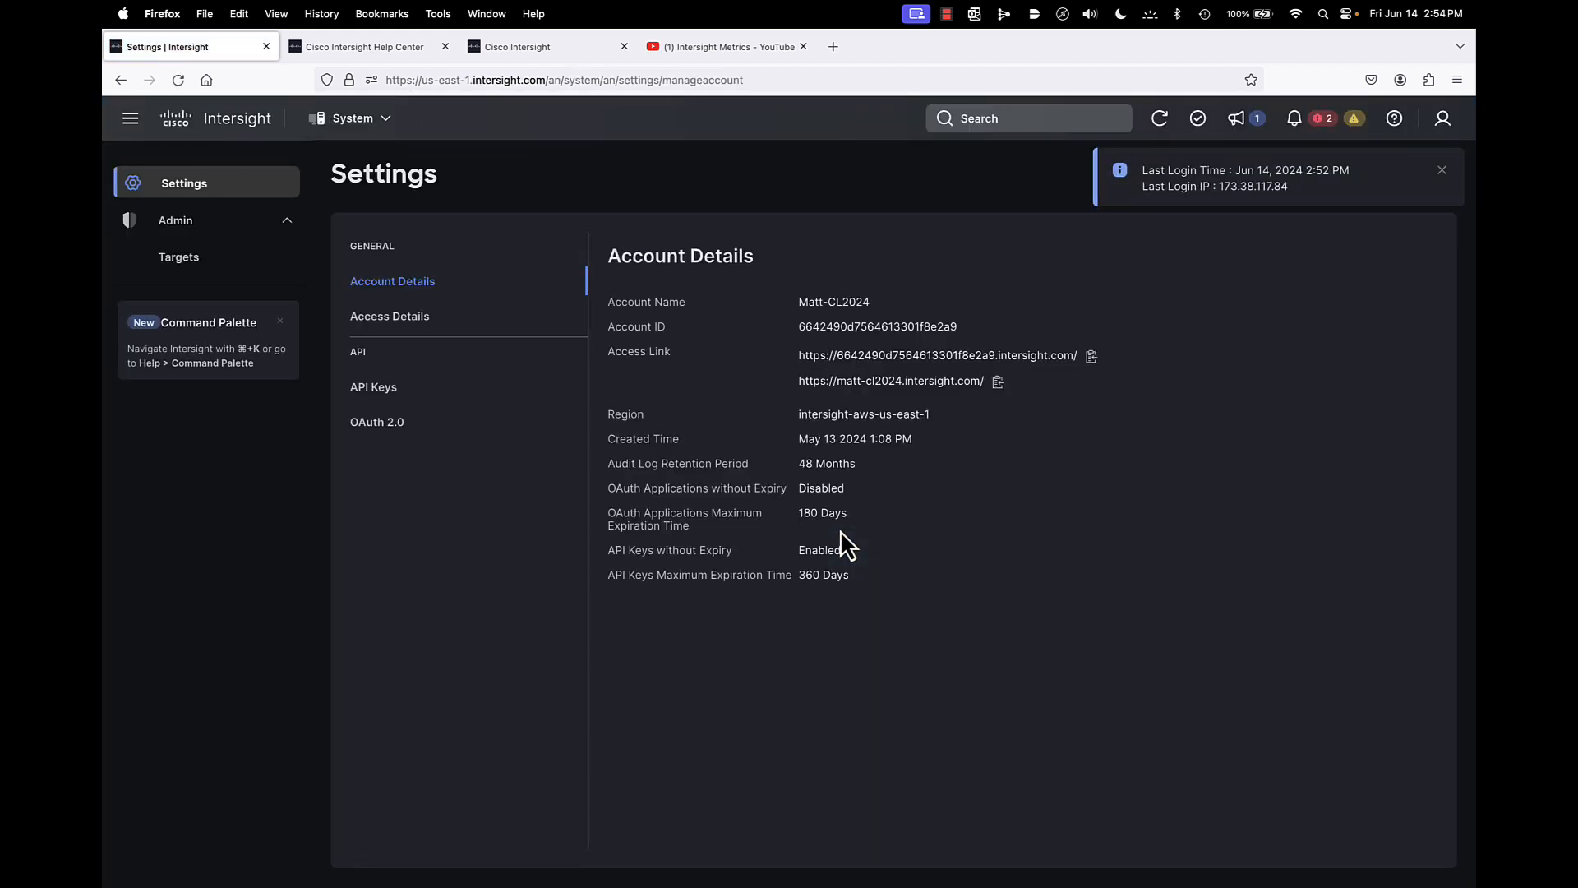
click(1443, 171)
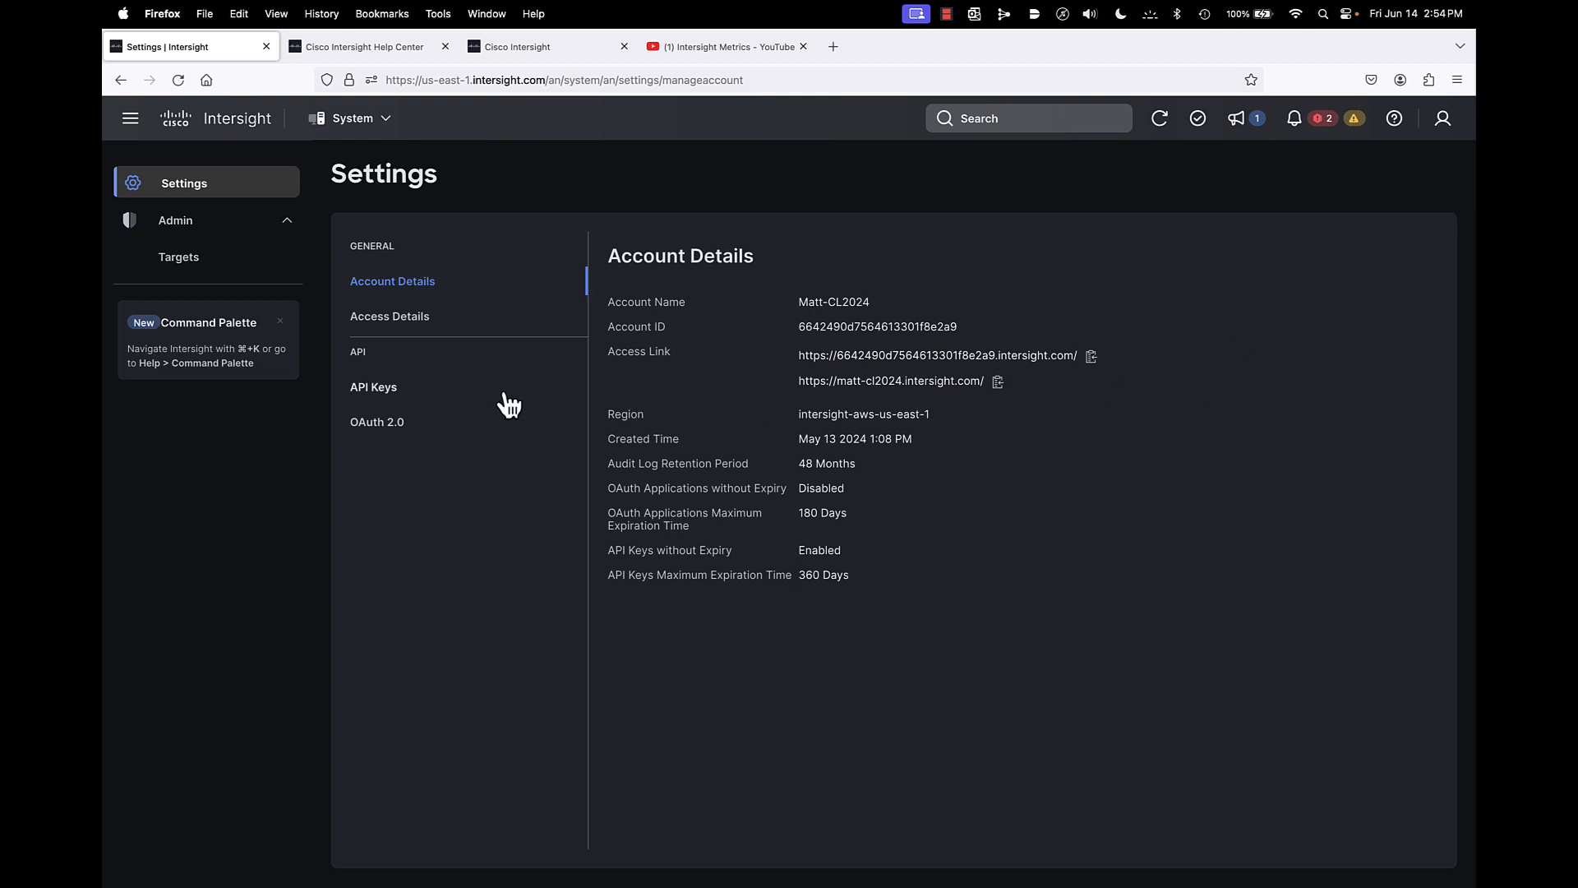
Step: In Infrastructure Service, open the T-Org-A-SP-Template server profile template for editing and go to its compute configuration
click(363, 120)
click(352, 167)
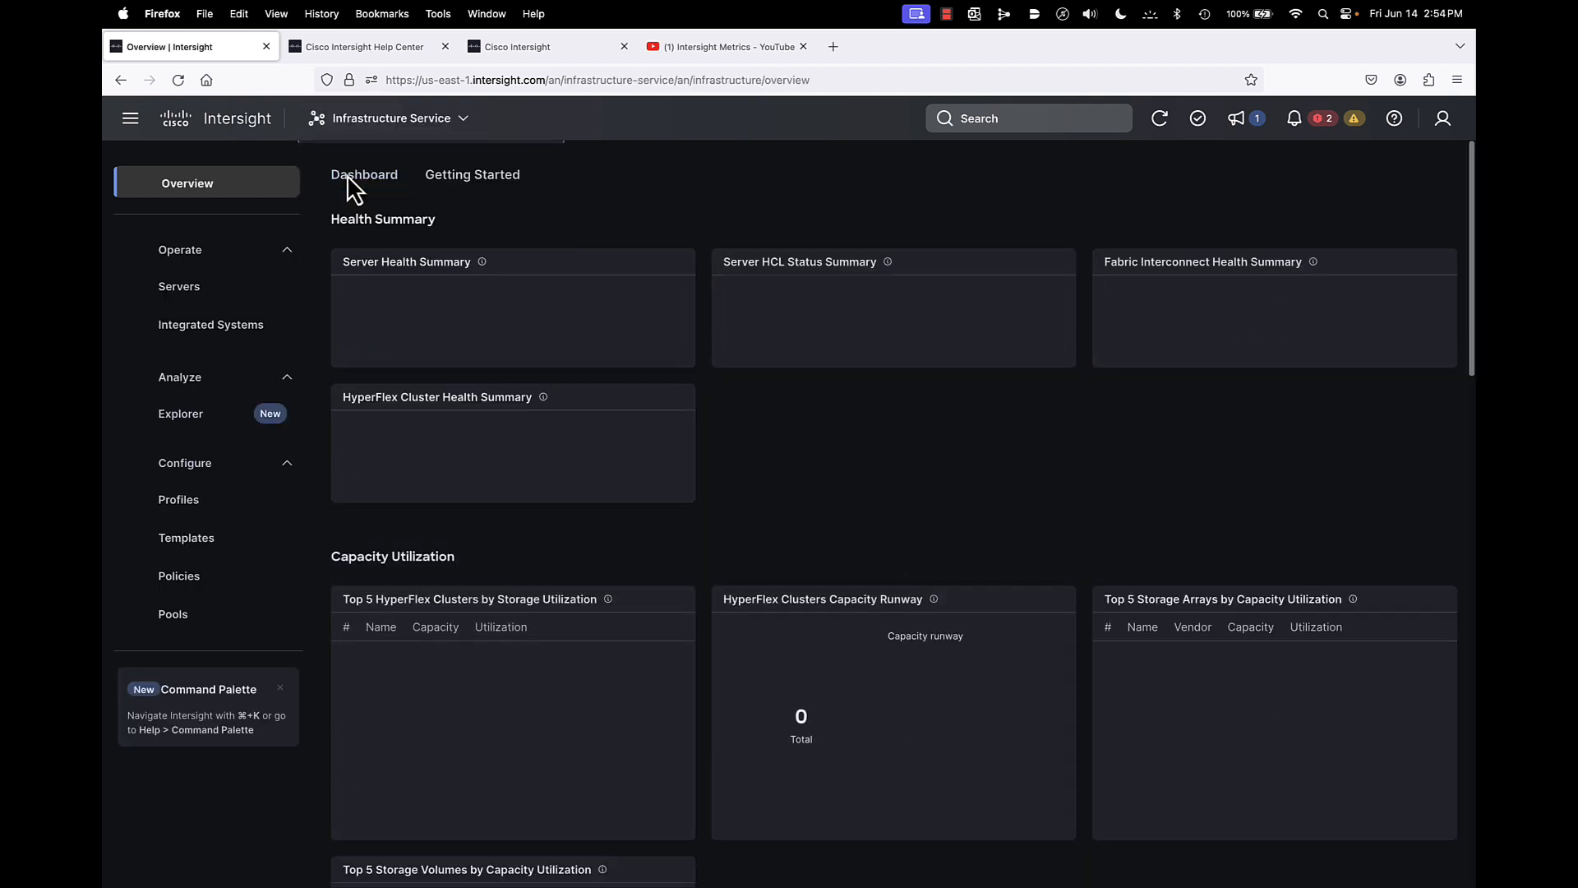
click(174, 538)
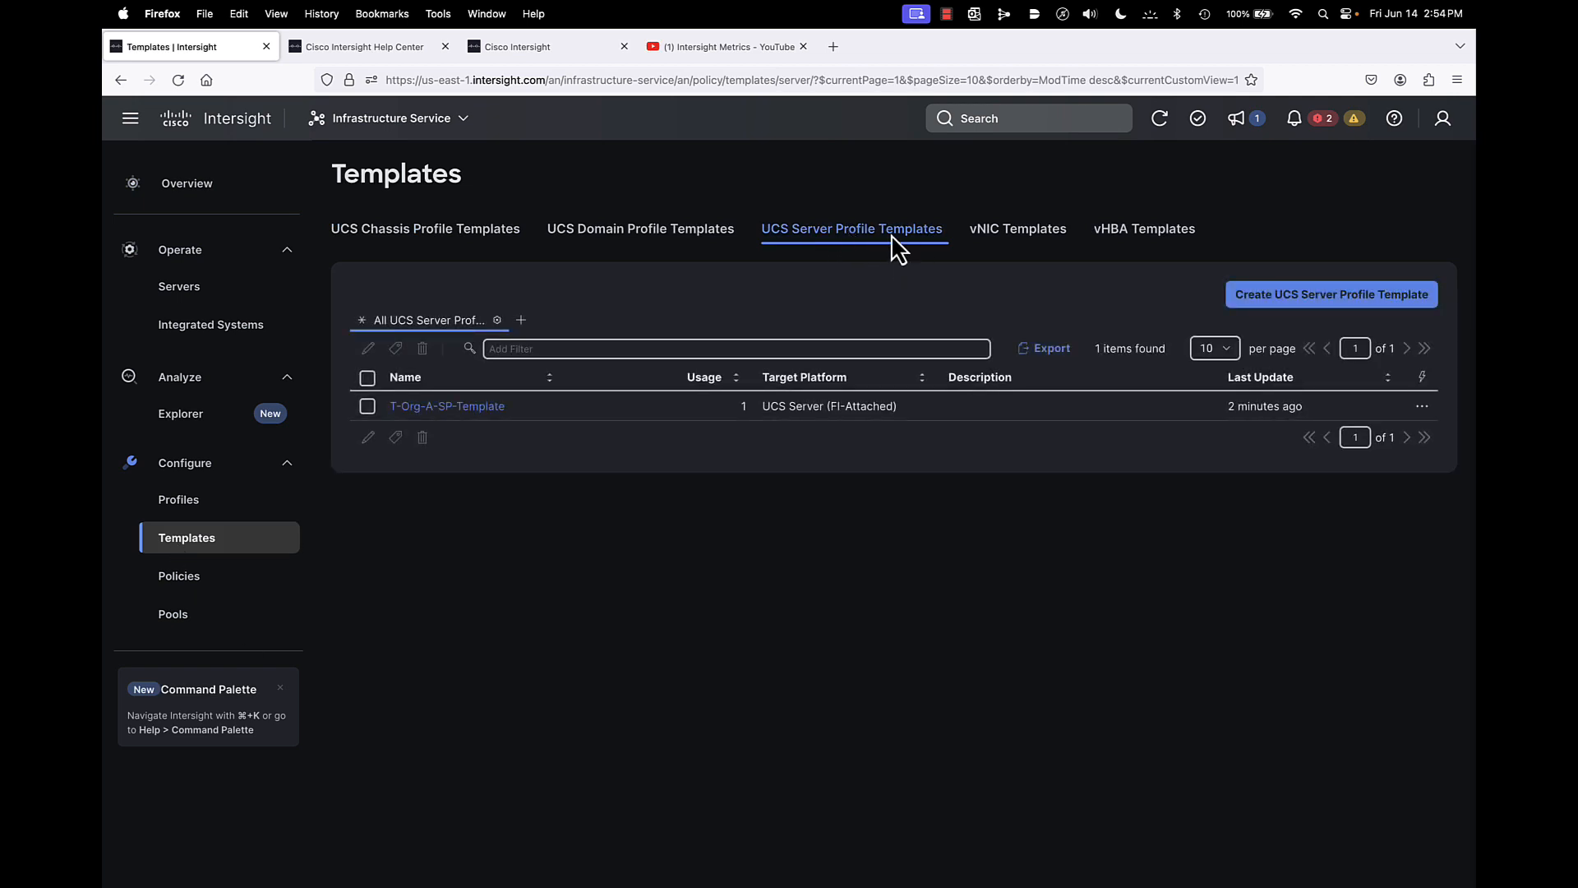
click(368, 406)
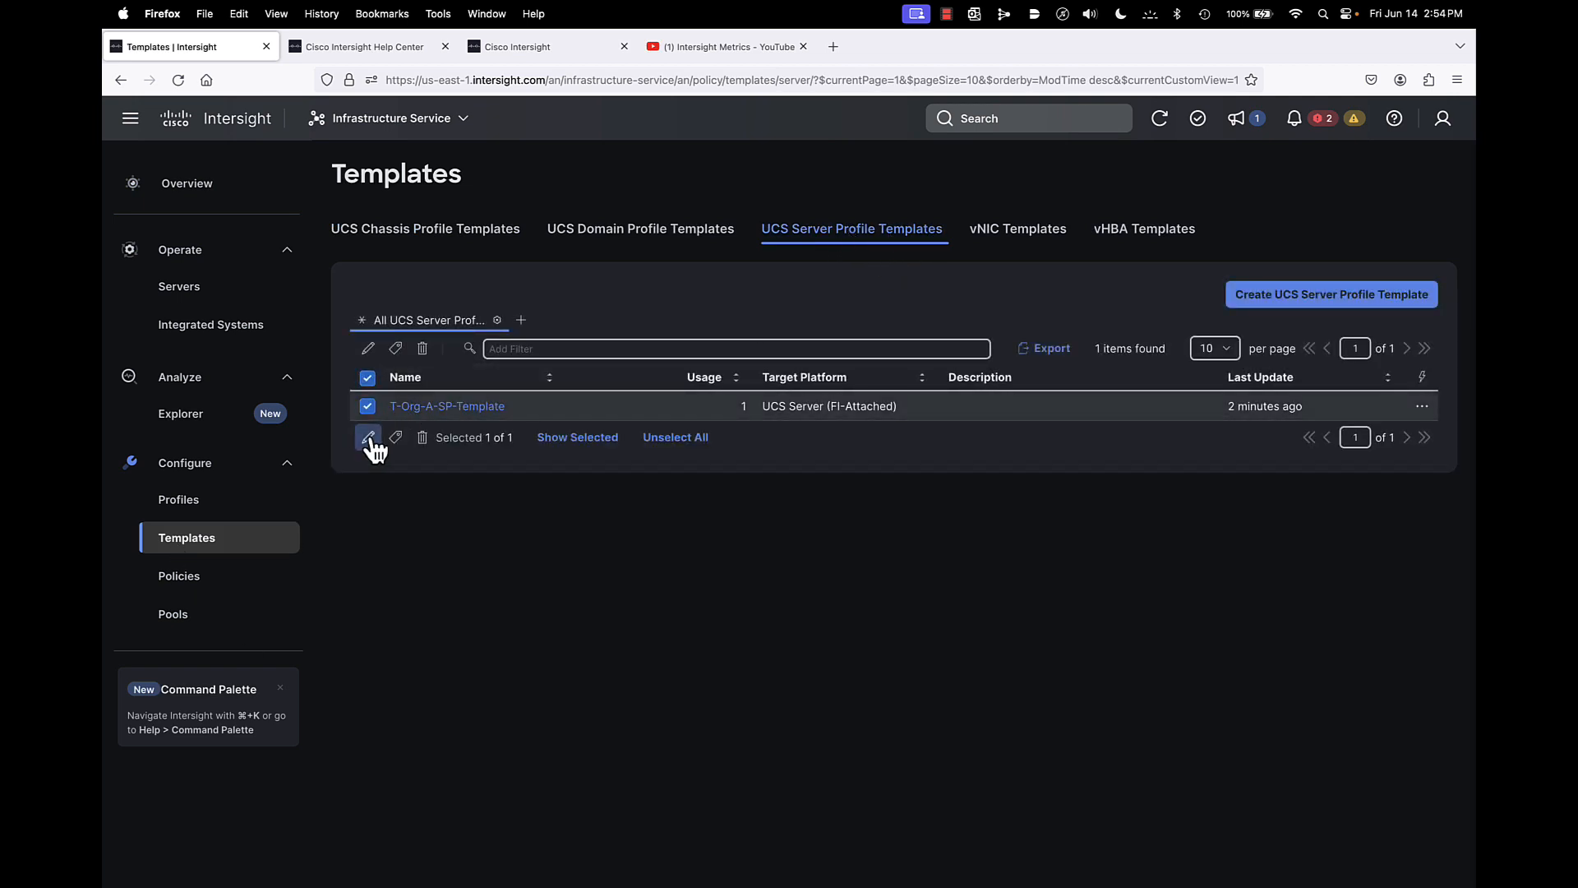
click(367, 436)
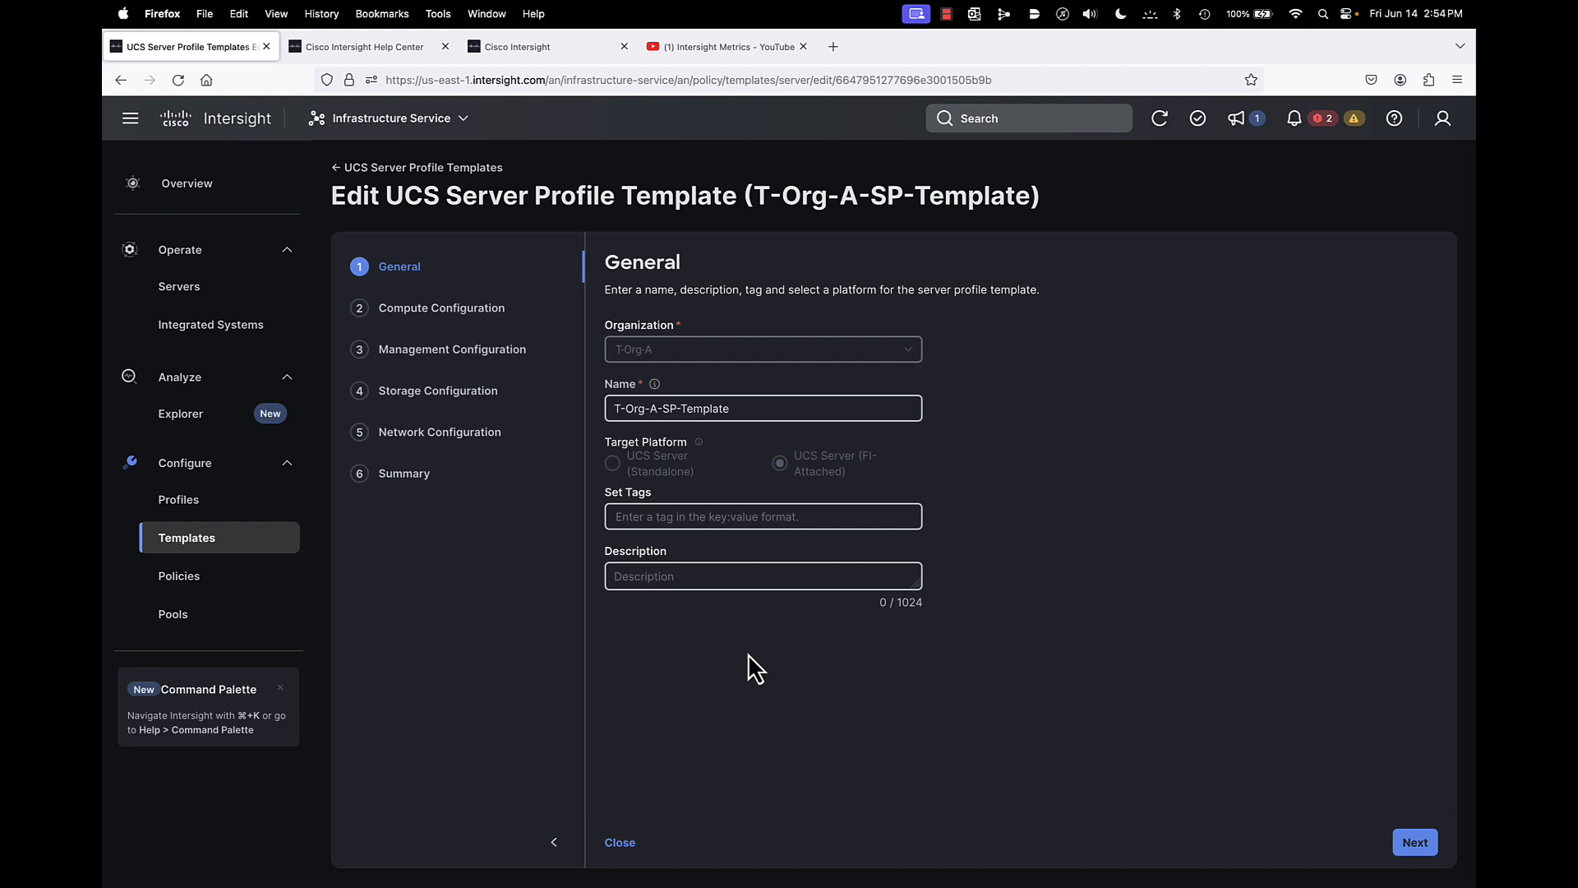
click(1414, 842)
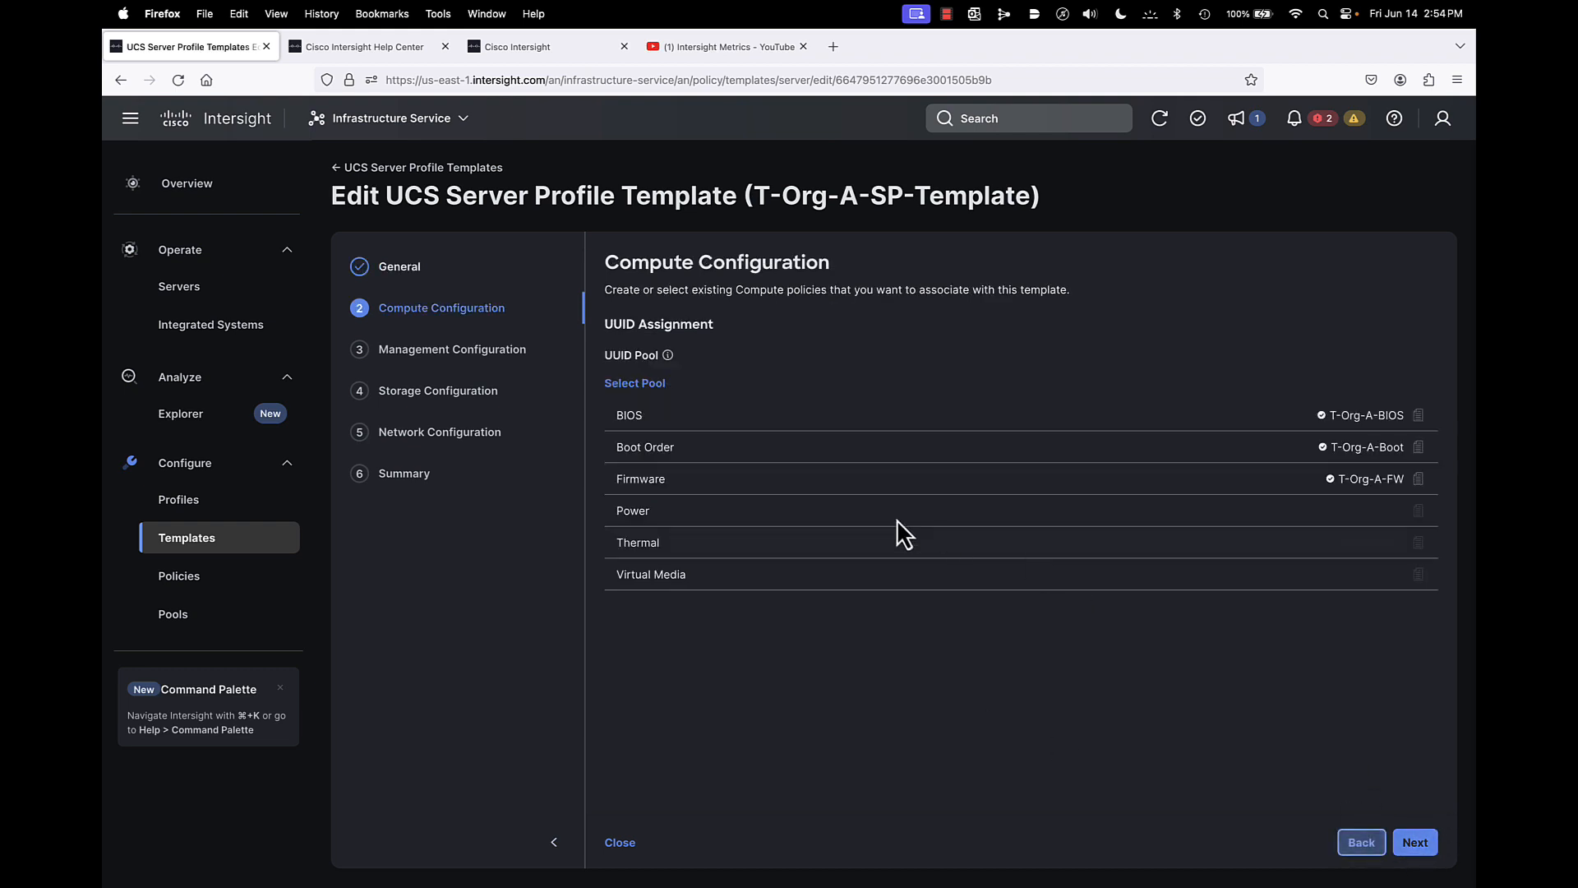
Step: Replace the template's T-Org-A-FW firmware policy with the shared SH-FW-Policy from SH-Org
click(1205, 480)
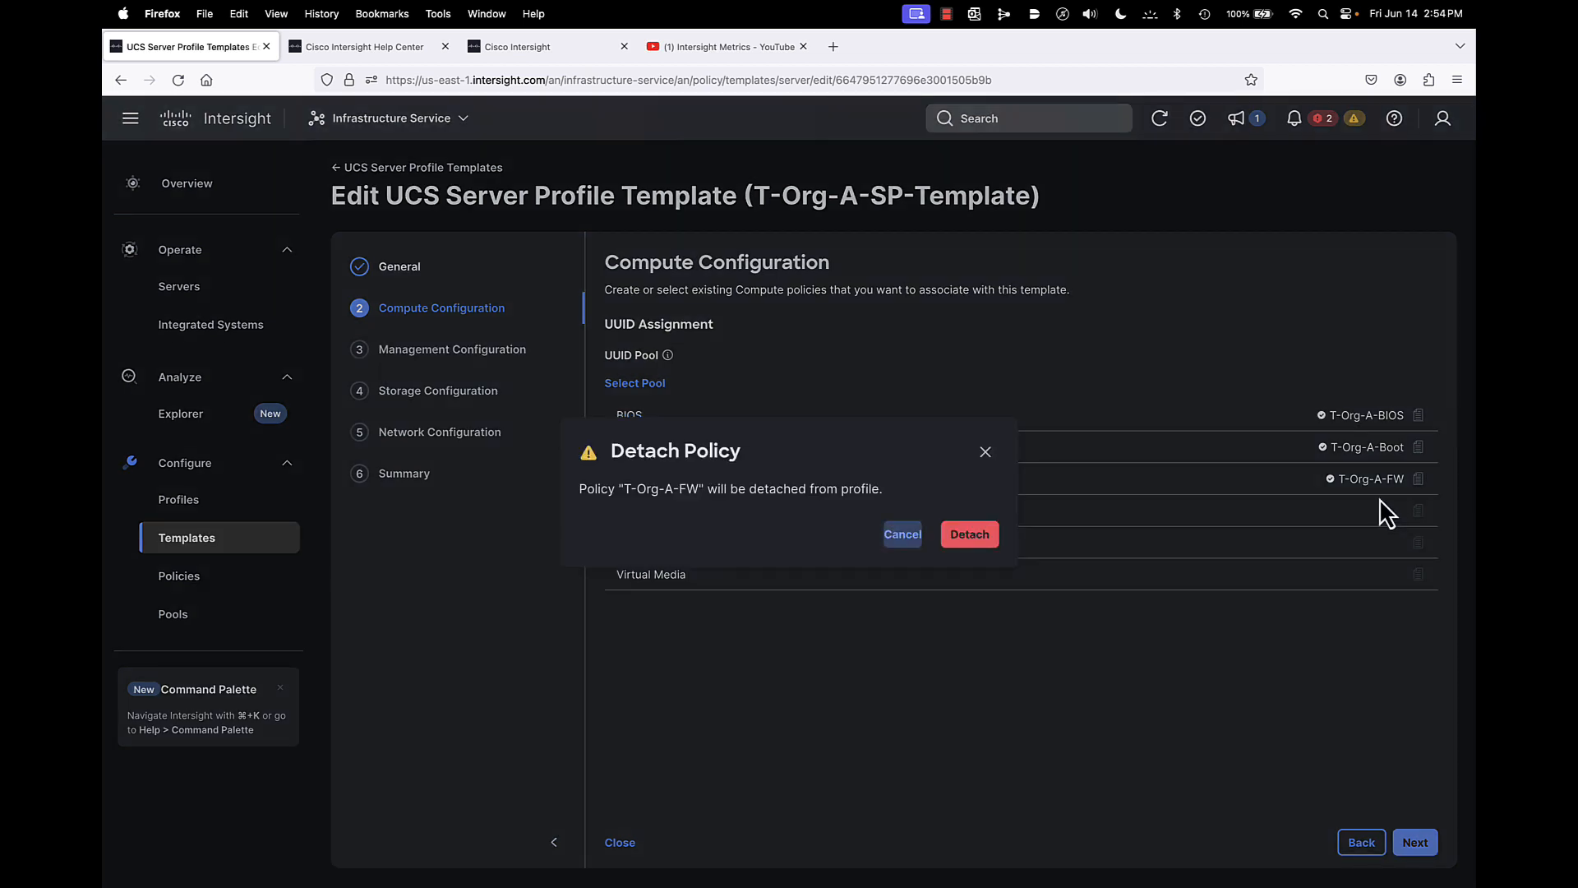
click(983, 536)
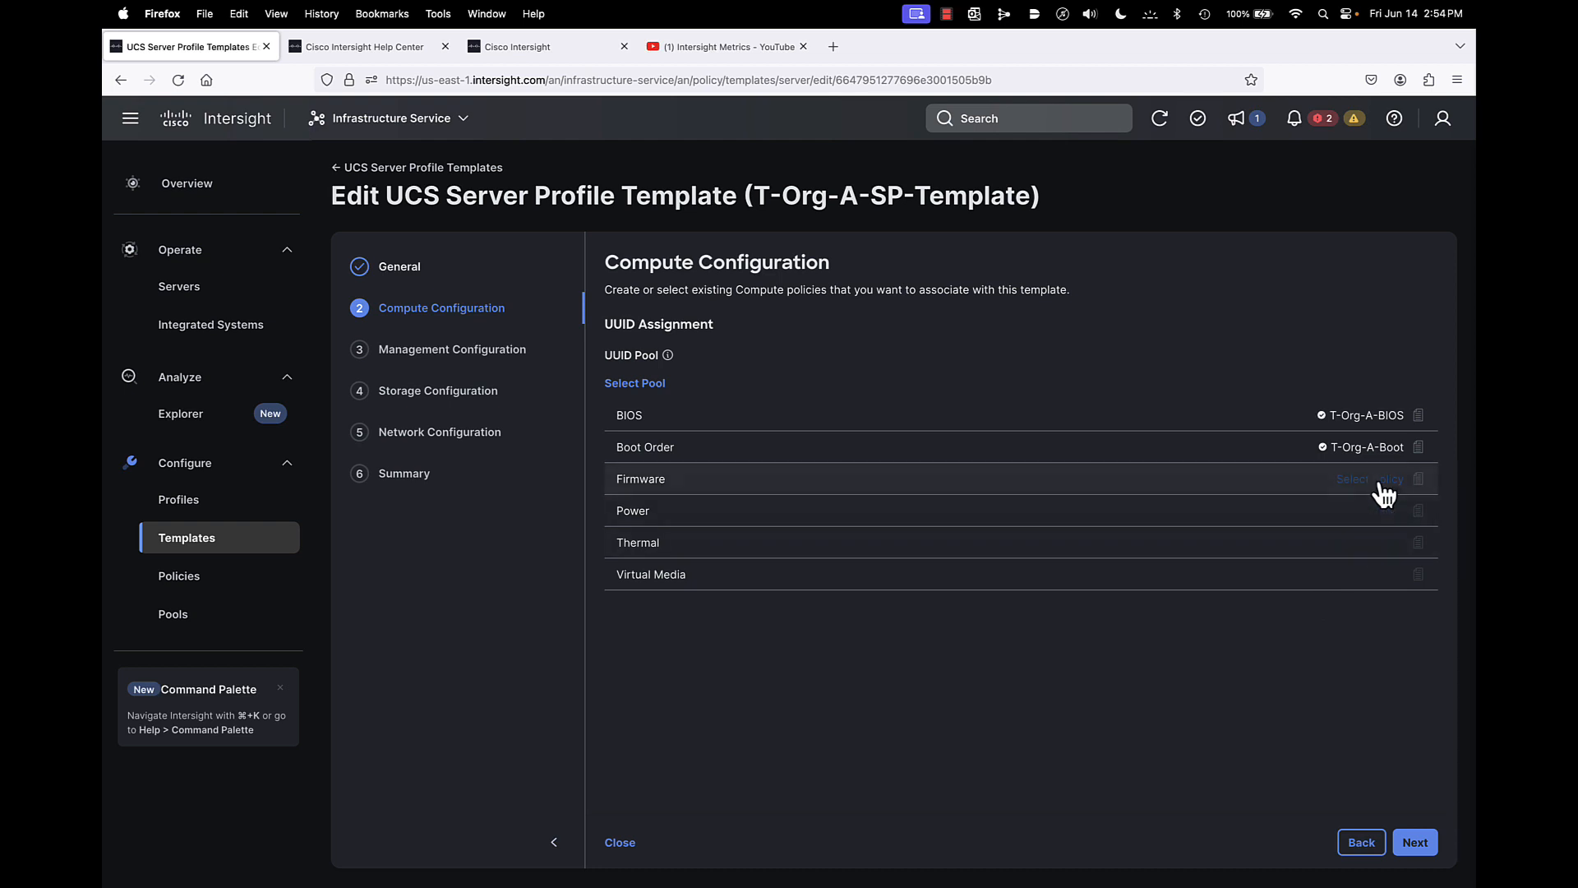
click(1373, 481)
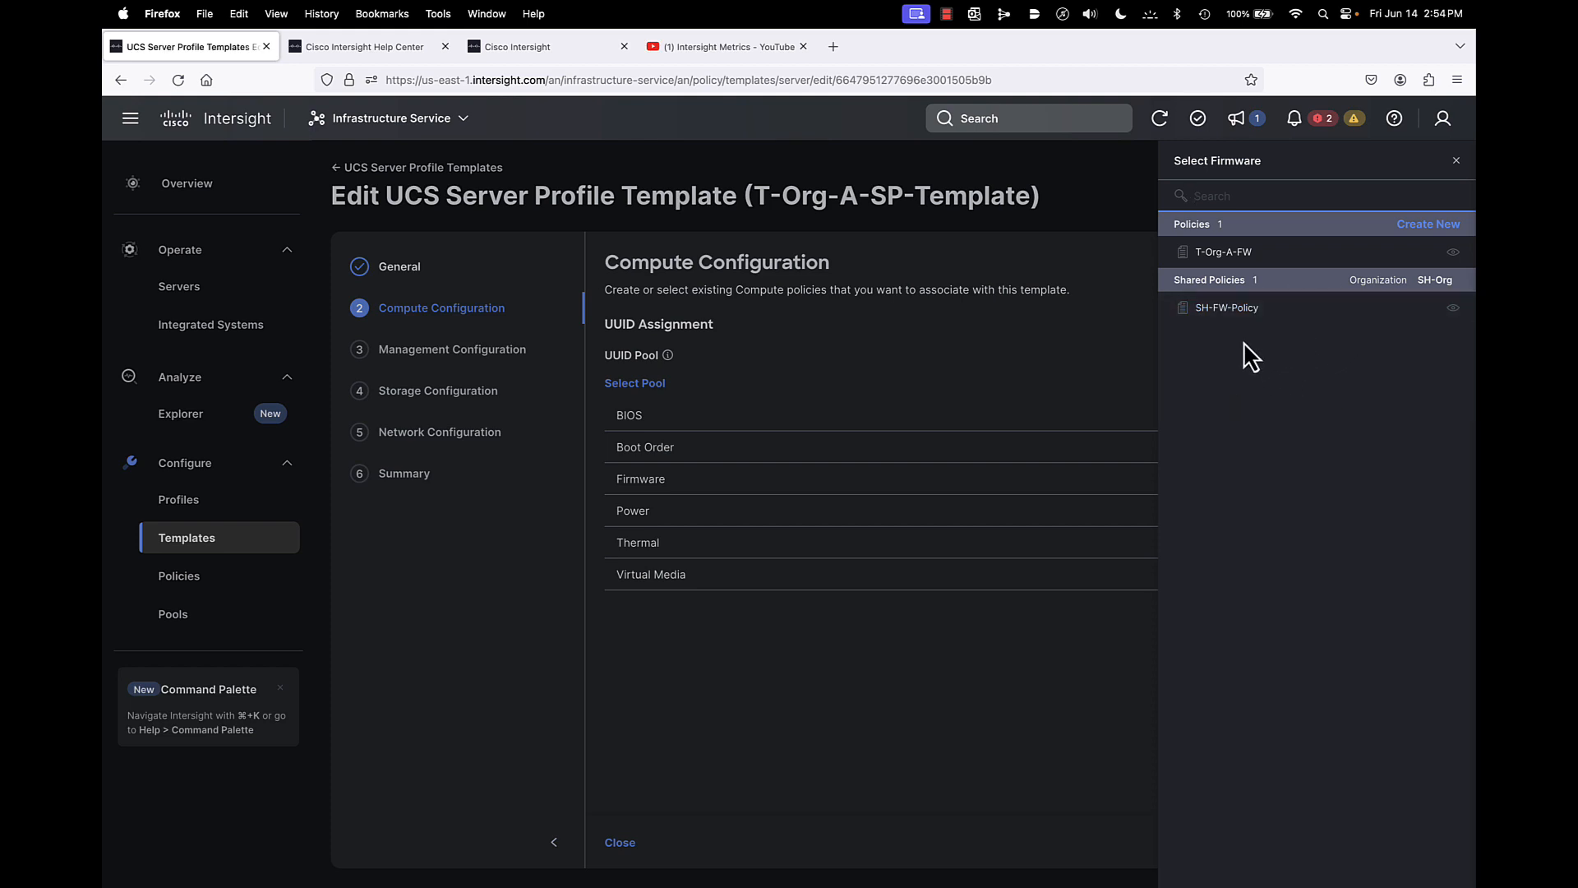
click(1229, 309)
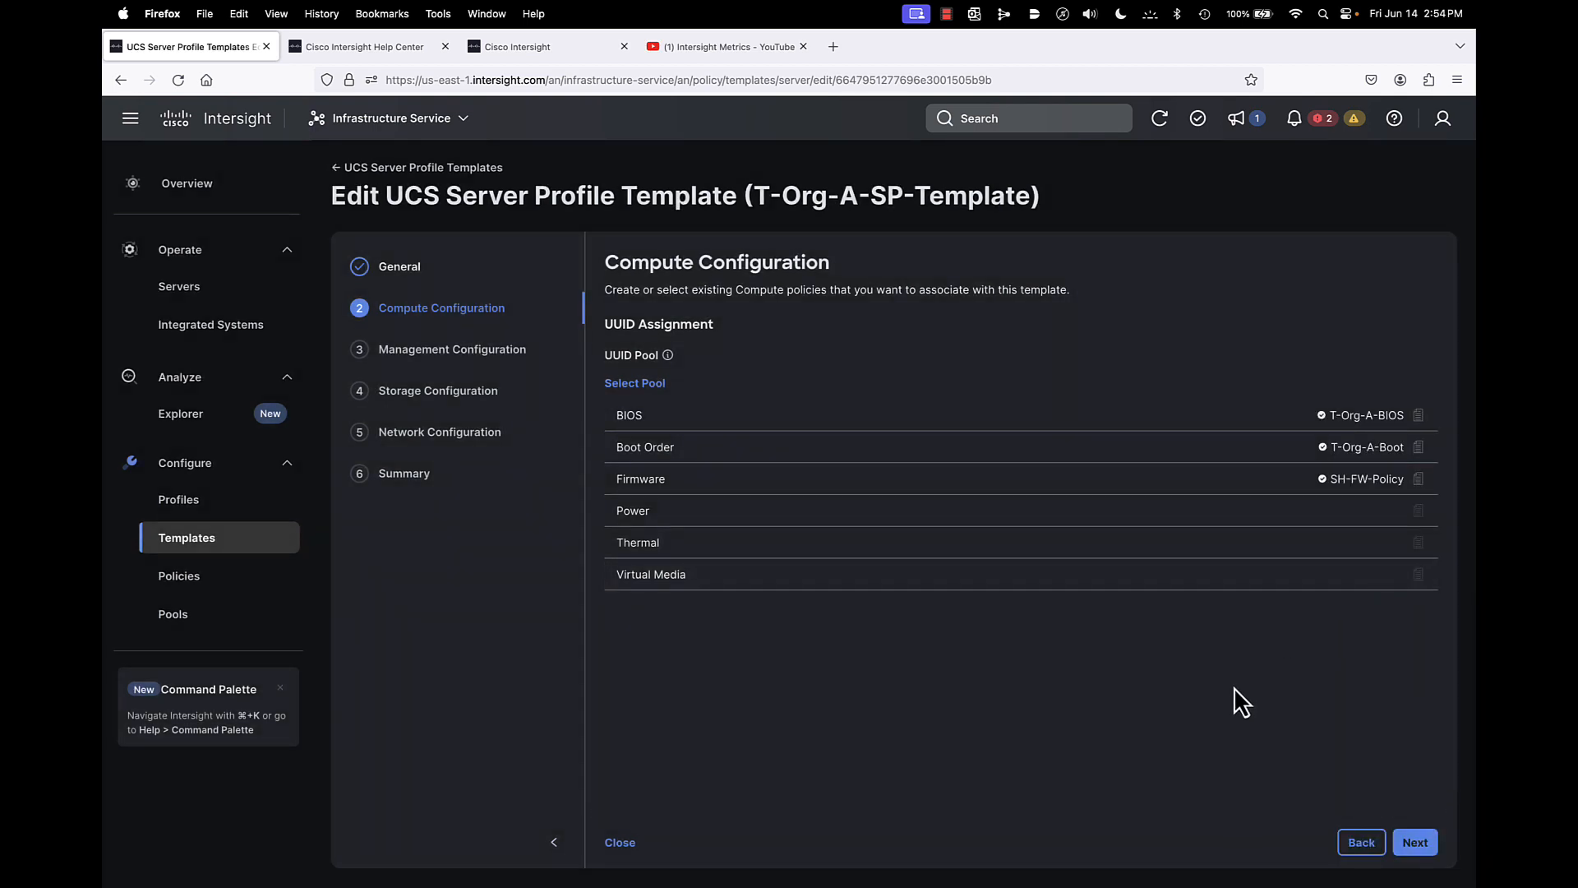
Step: Close the T-Org-A template editor, switch to the T-Org-B-ServerAdmin role in the same account, and dismiss the last-login notification
click(620, 841)
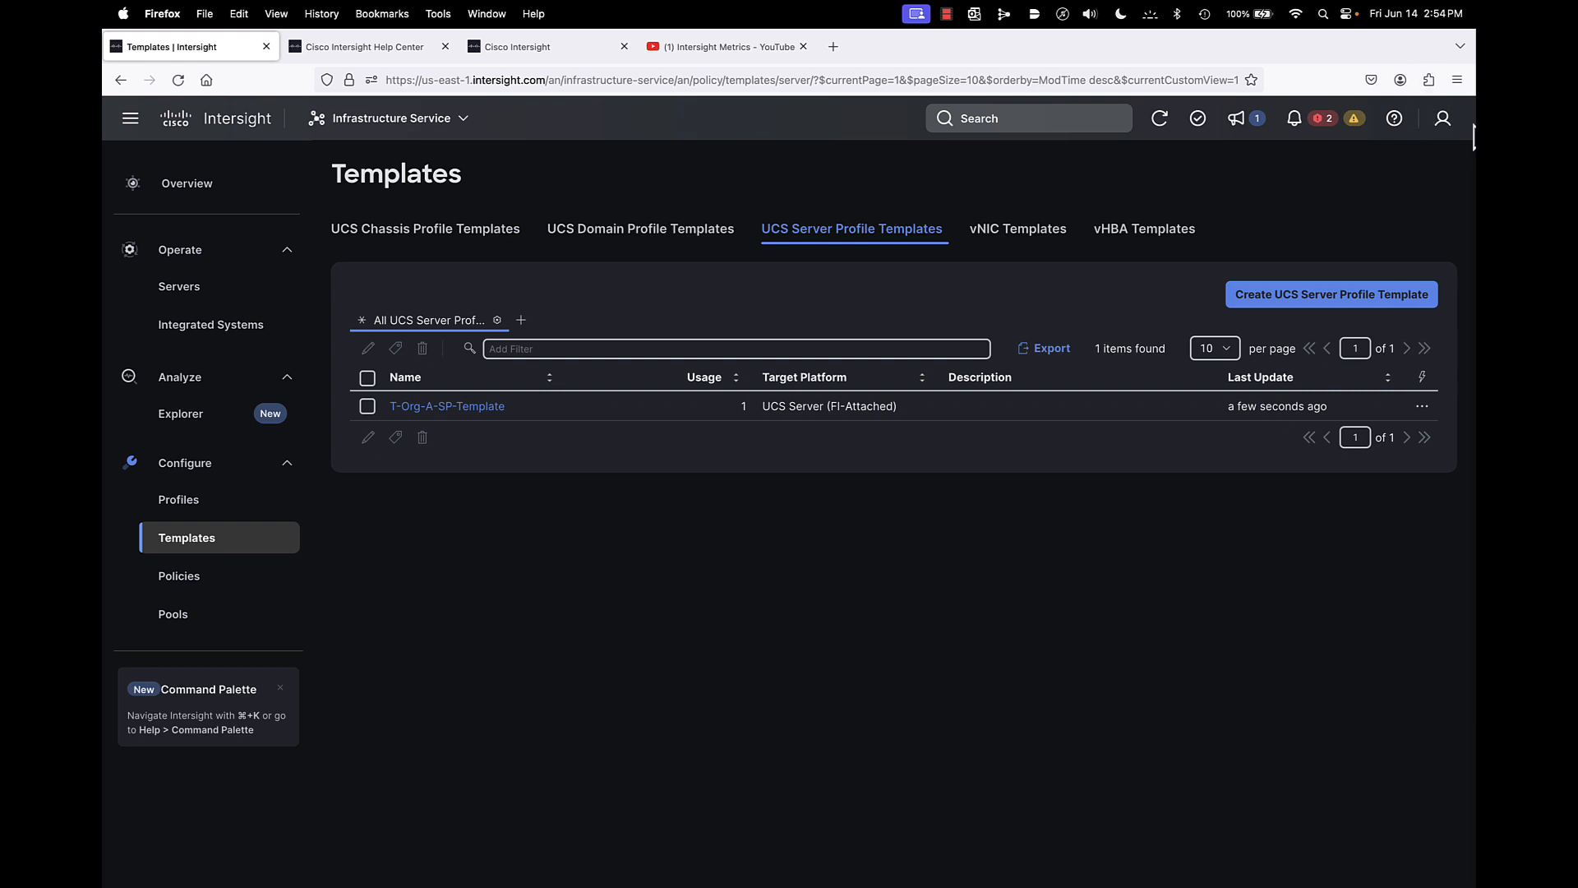
click(1442, 119)
click(1305, 370)
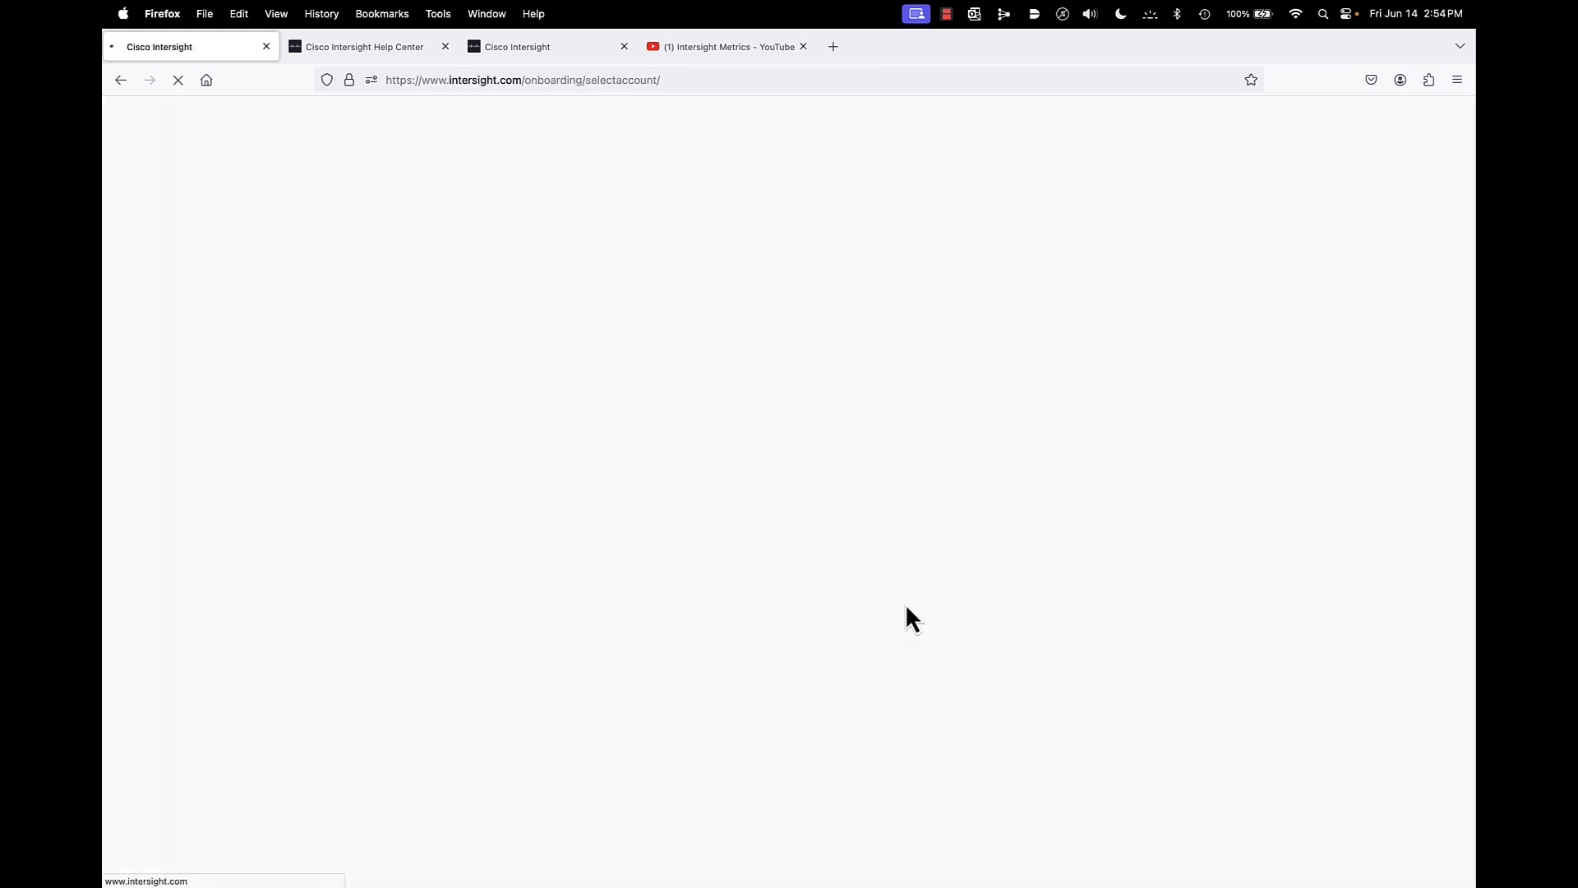
scroll(853, 629, down, 3)
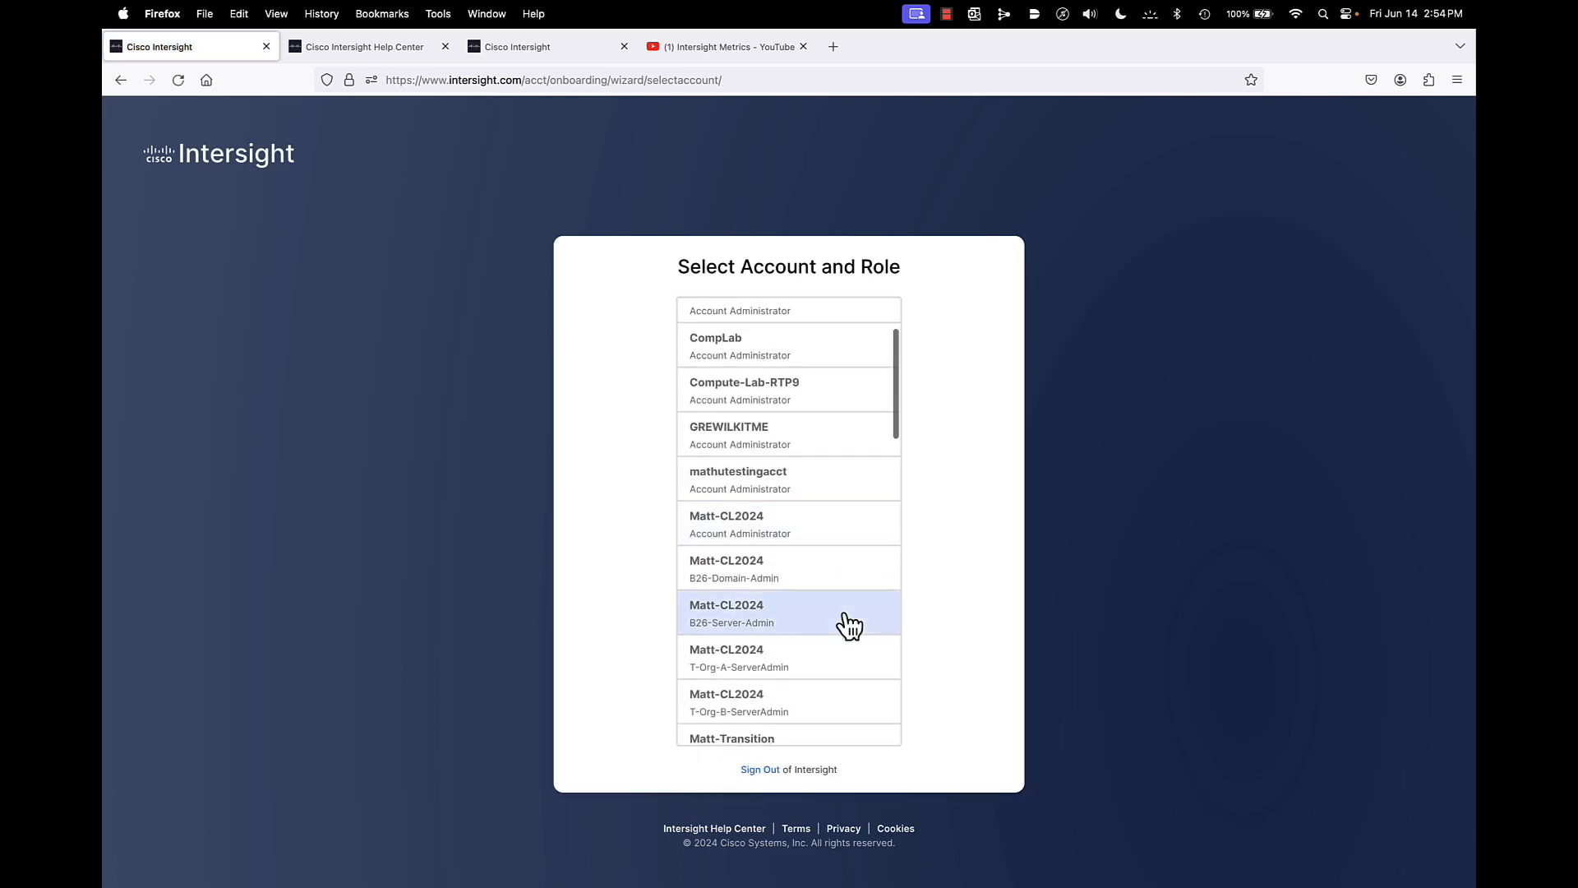
scroll(847, 628, down, 3)
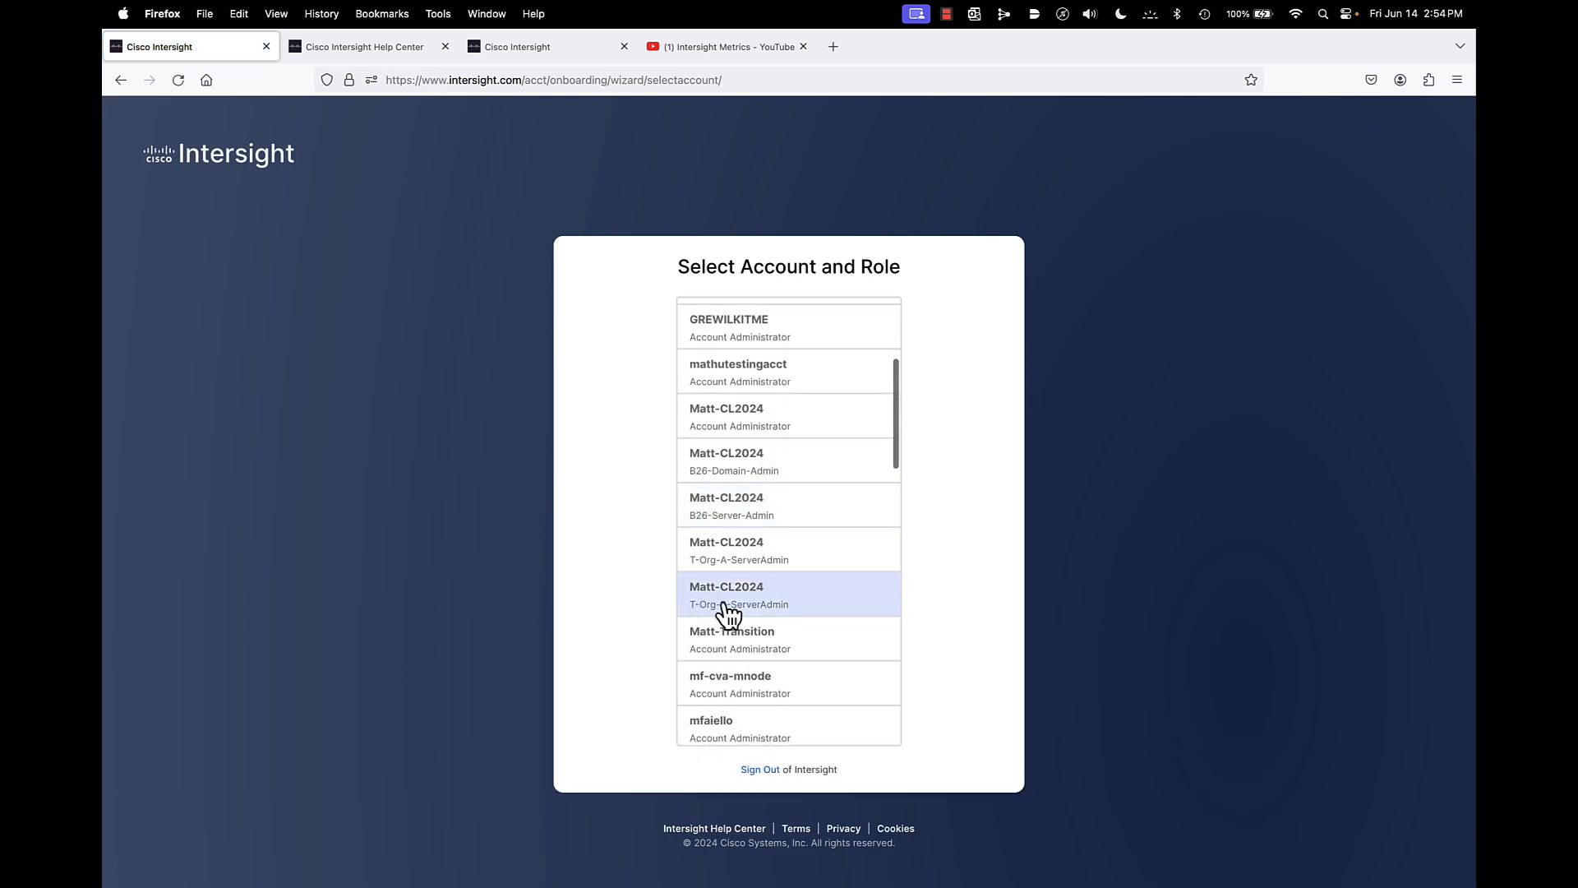
click(724, 608)
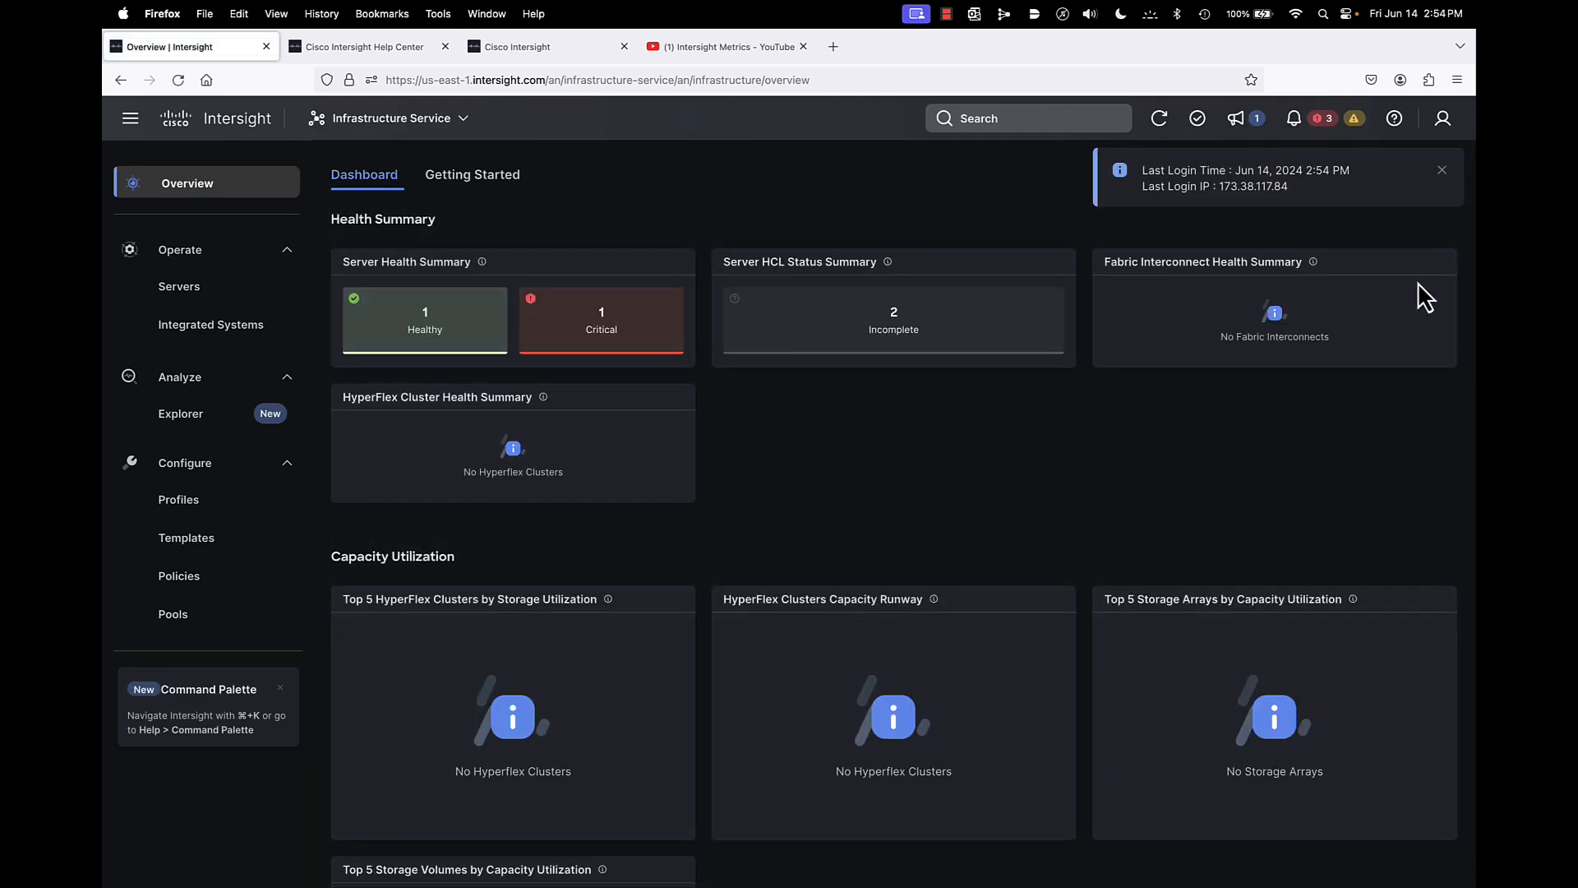
click(1442, 171)
Step: Open the T-Org-B-SP-Template server profile template for editing and go to its compute configuration
click(384, 121)
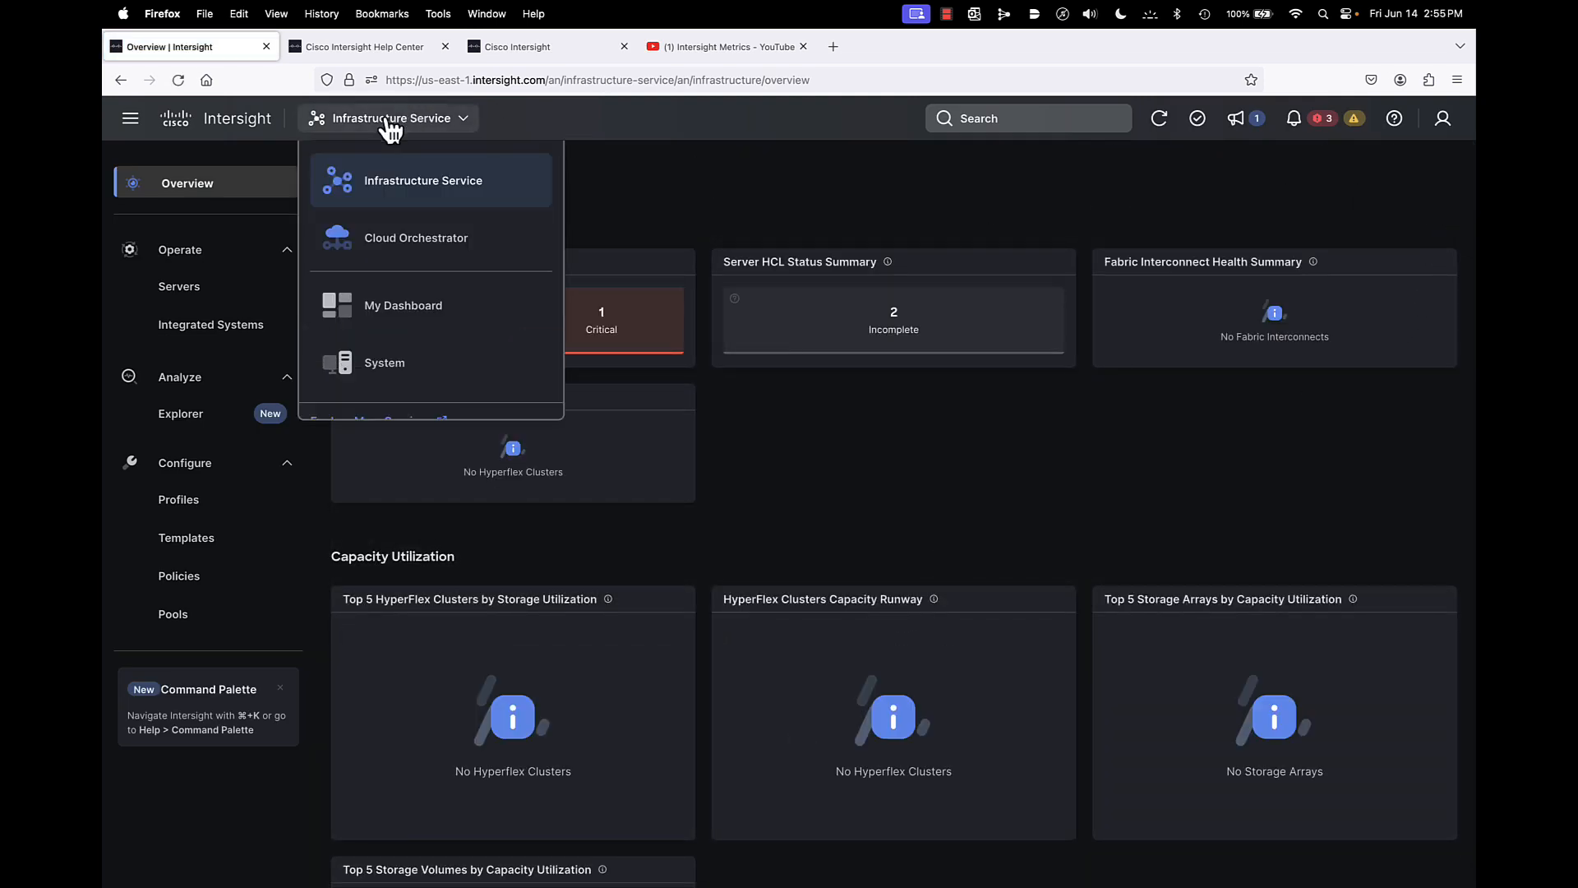
click(381, 123)
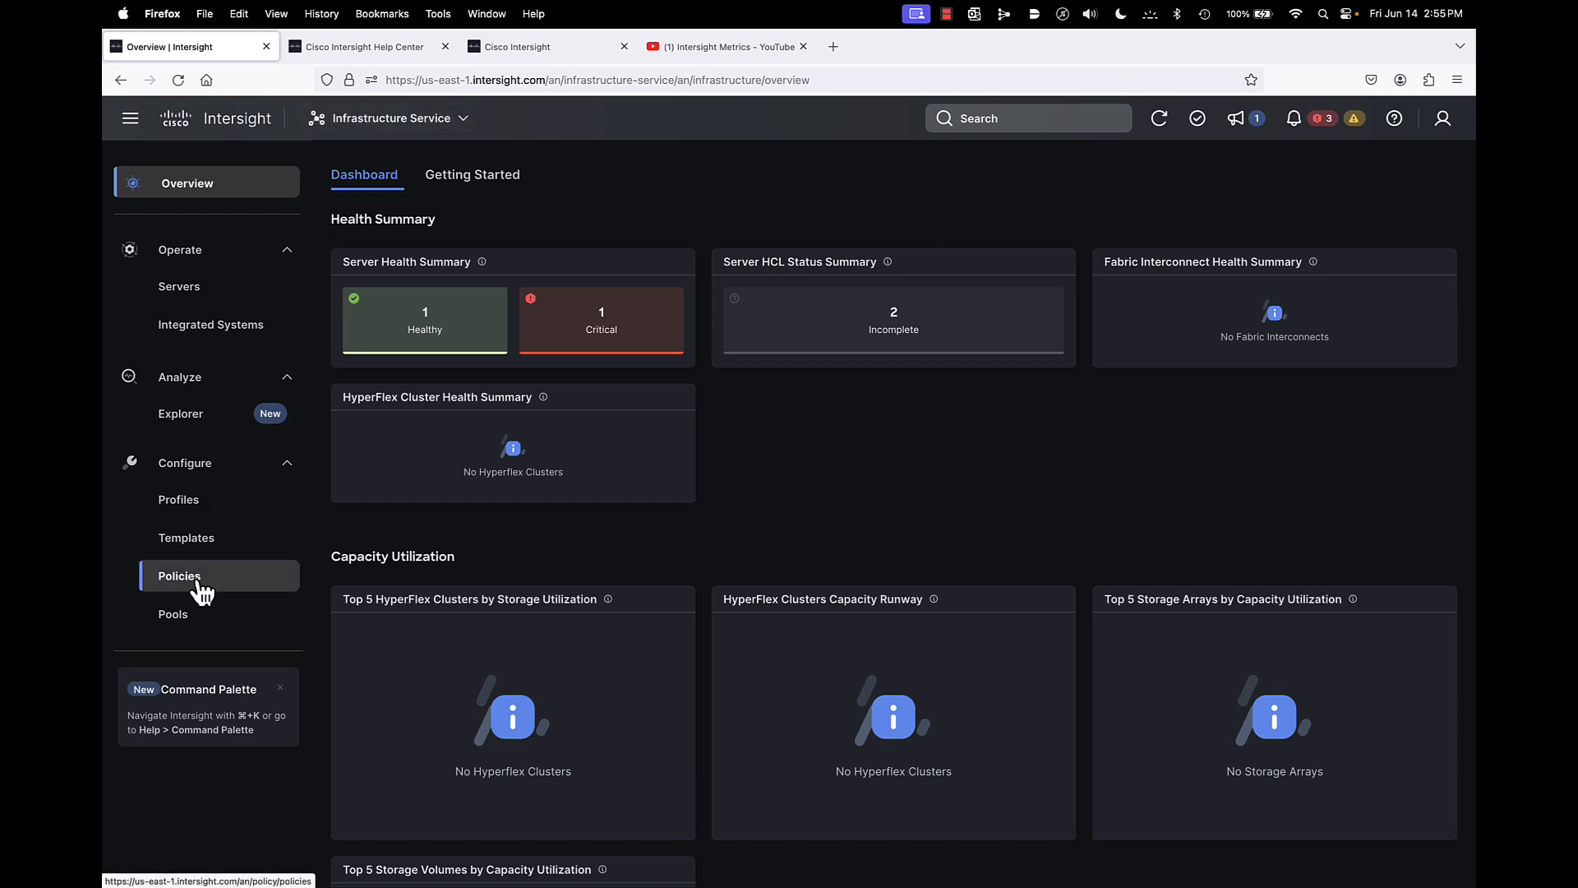
click(188, 543)
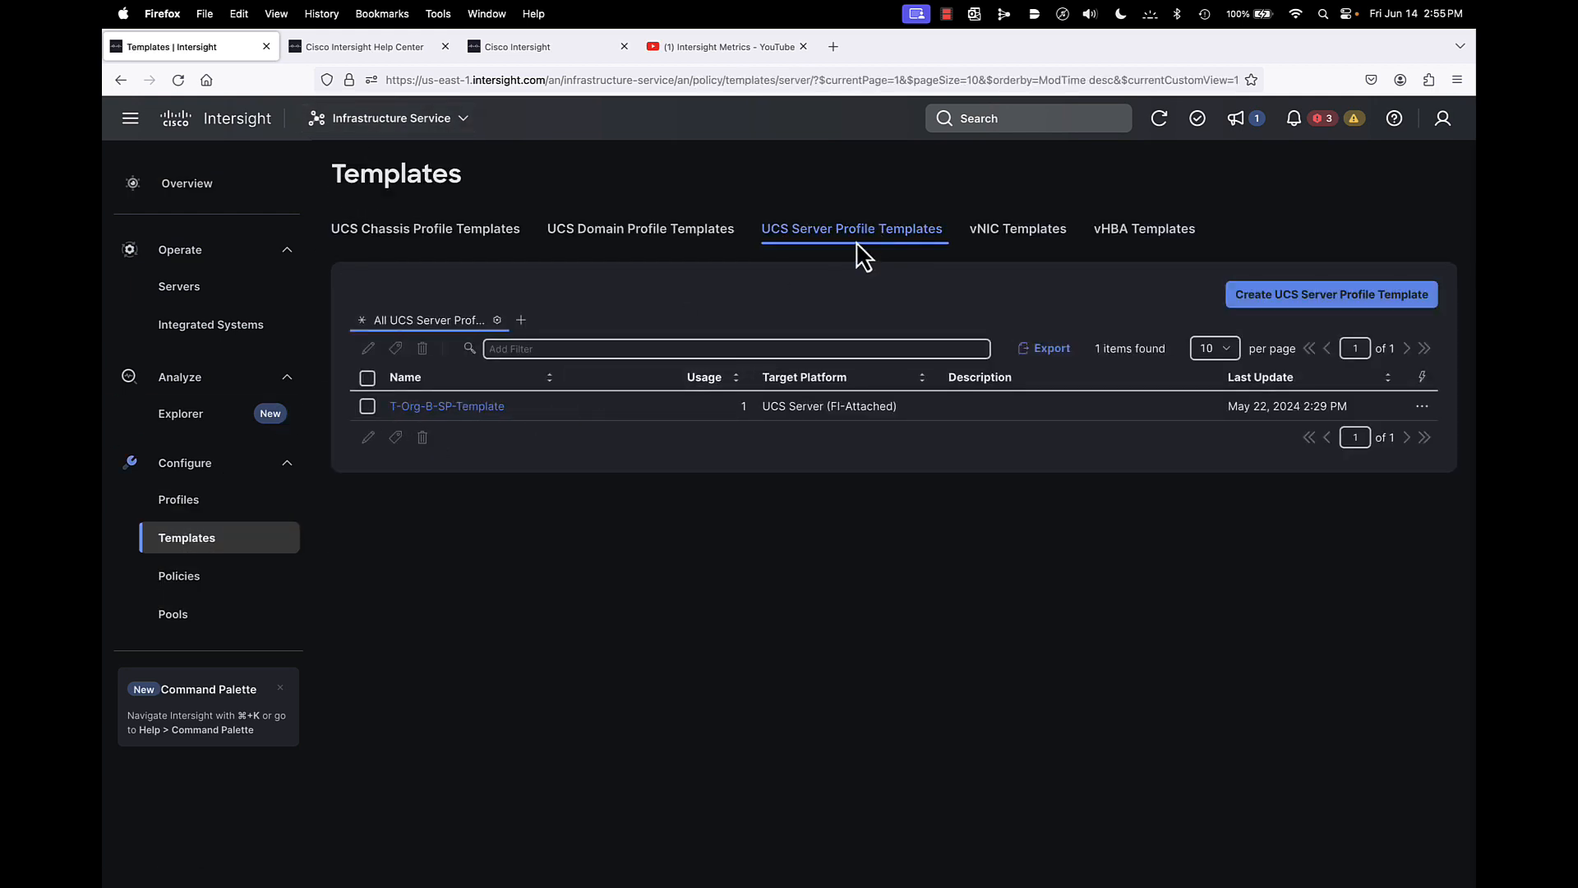
click(368, 406)
click(368, 437)
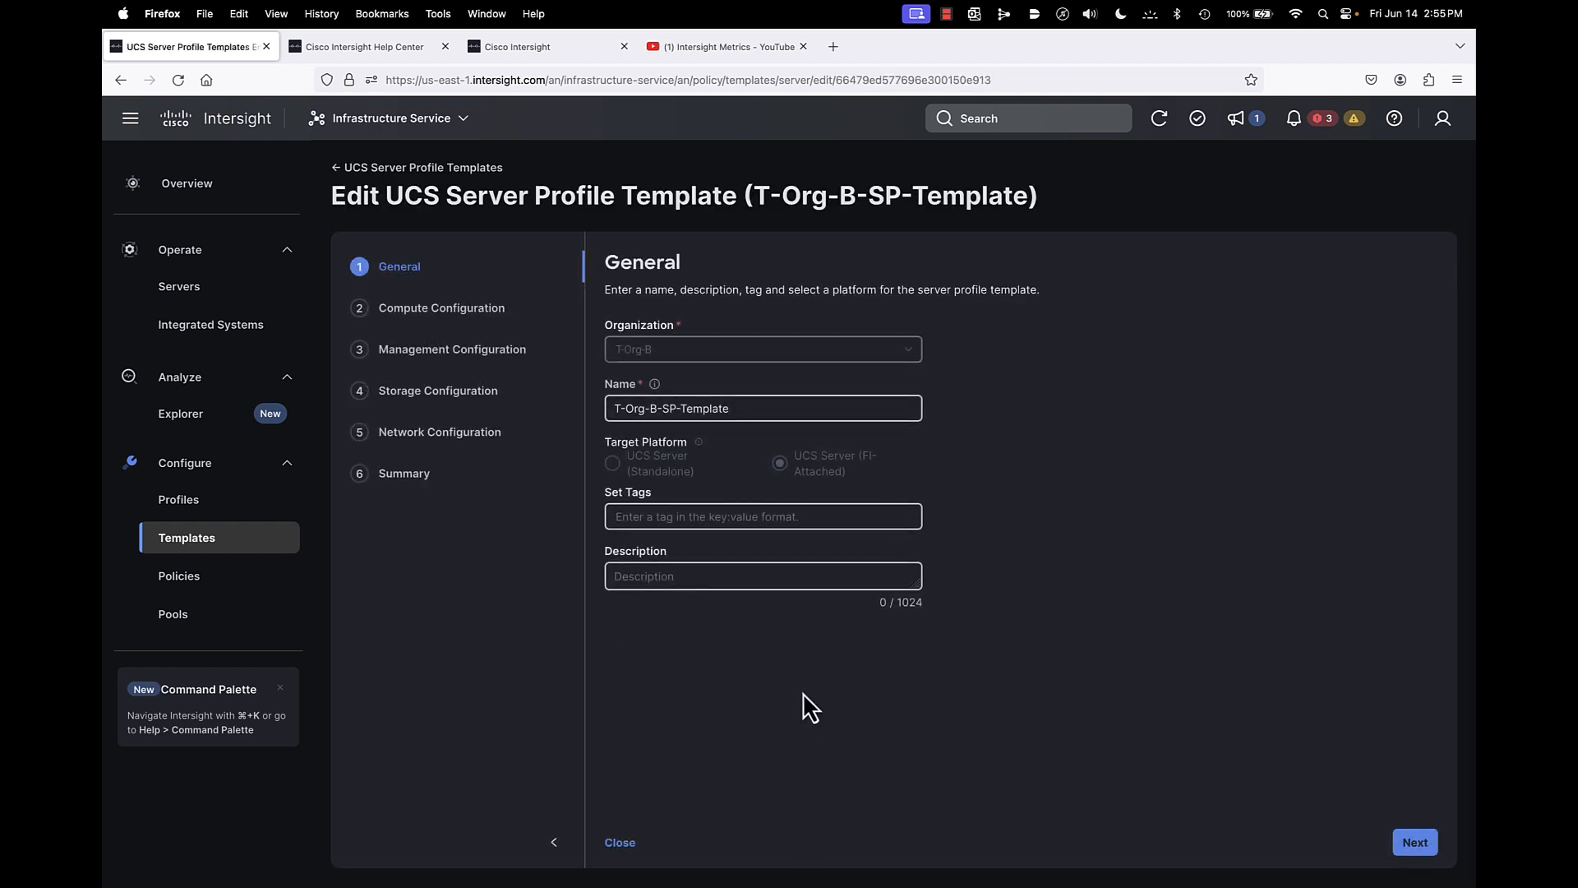
click(1415, 842)
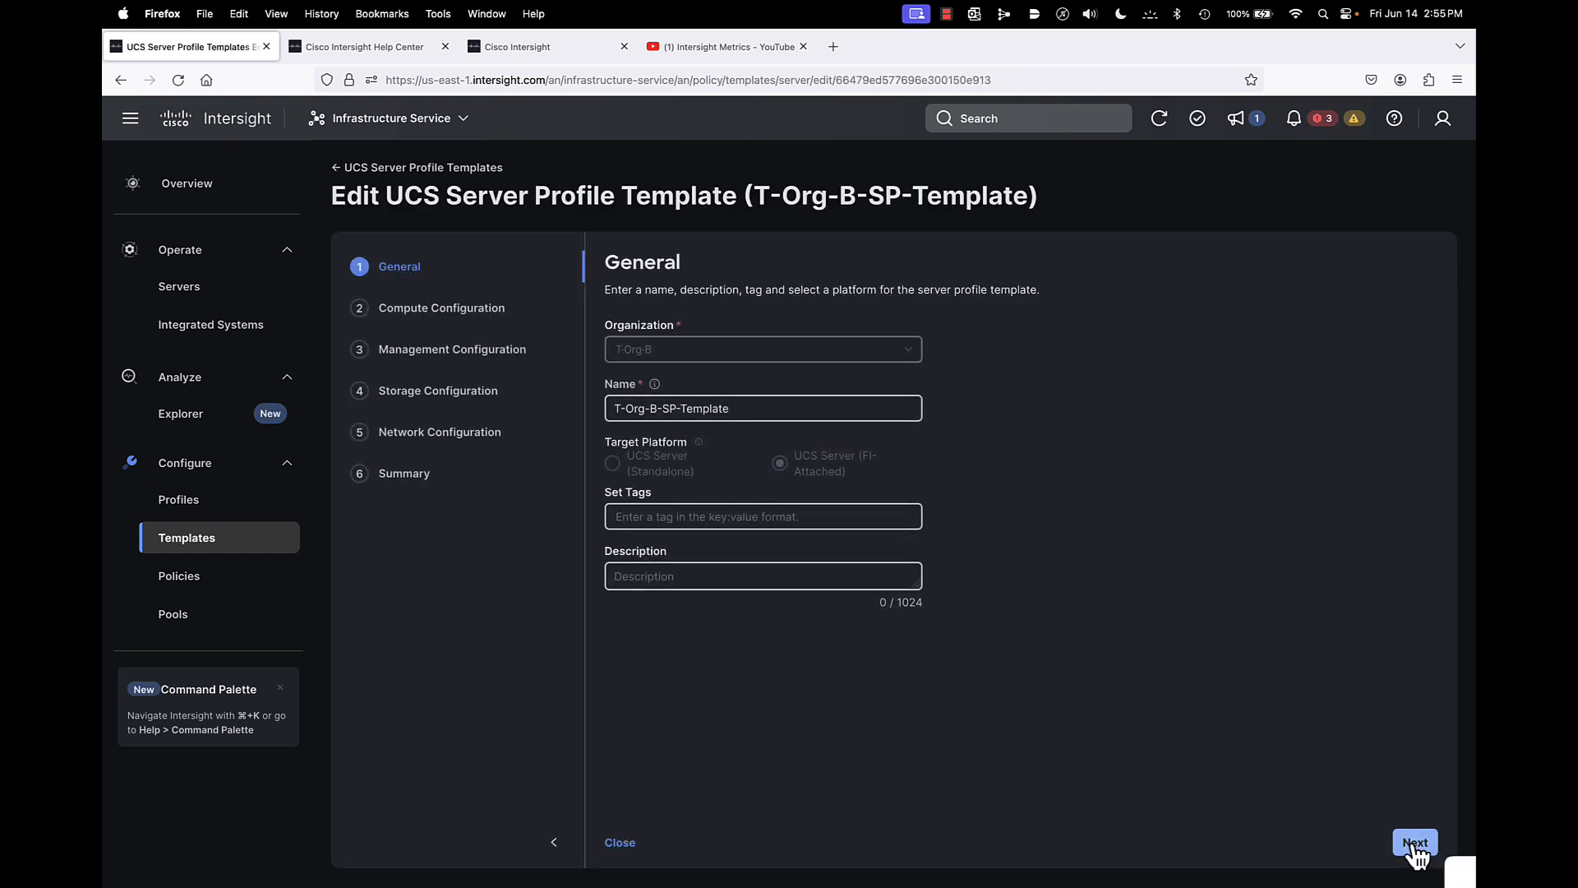
Step: Detach the T-Org-B-FW firmware policy from the template, assign the shared SH-FW-Policy from SH-Org instead, and close the editor
mouse_move(1391, 490)
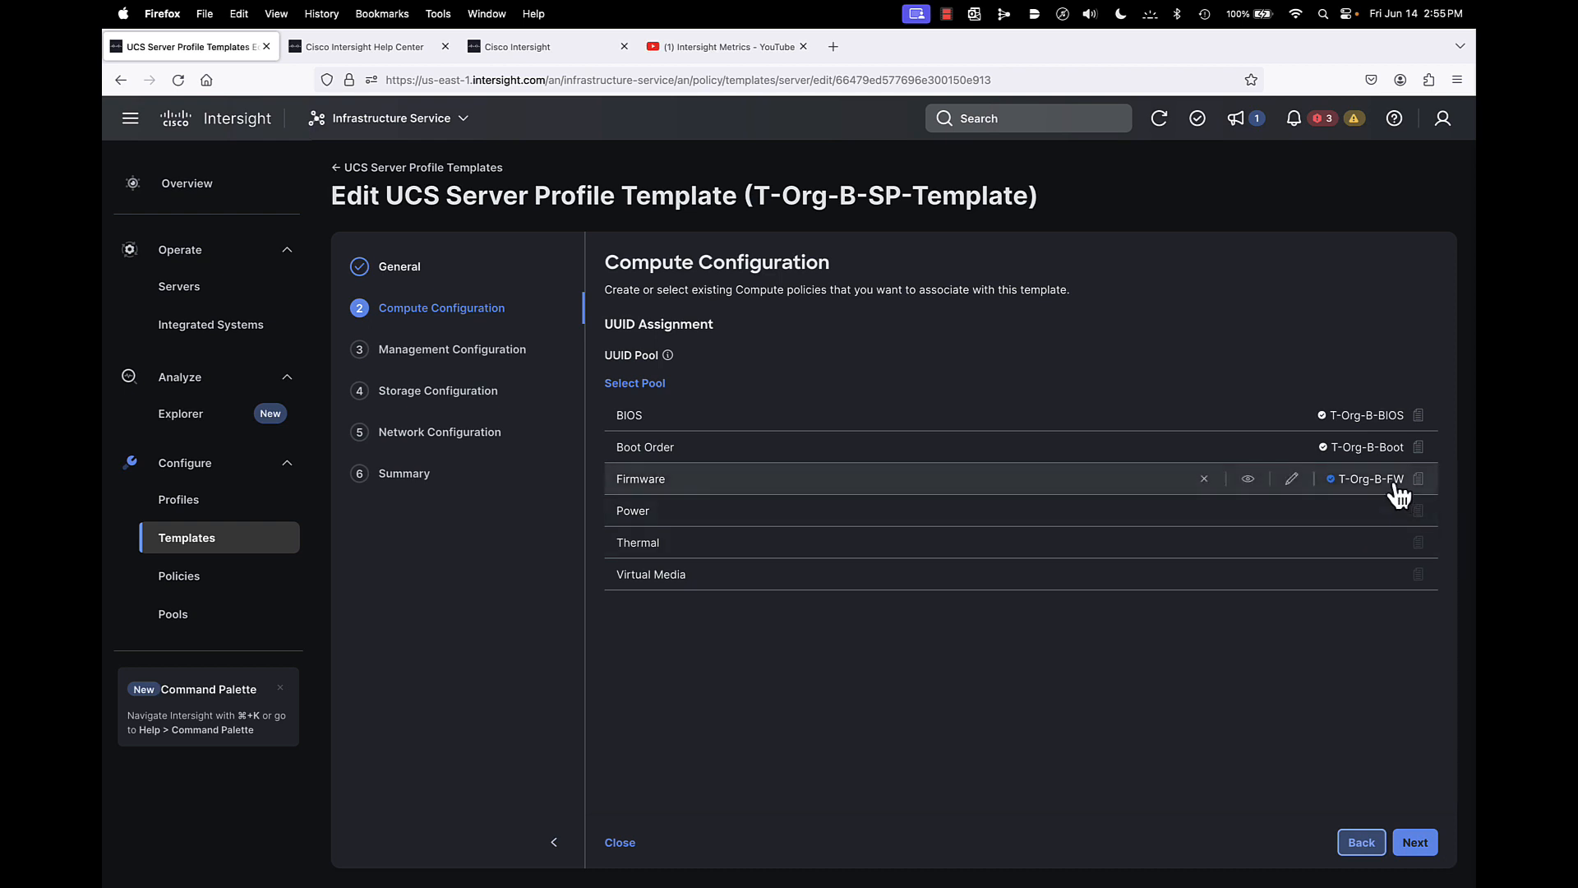
click(1204, 479)
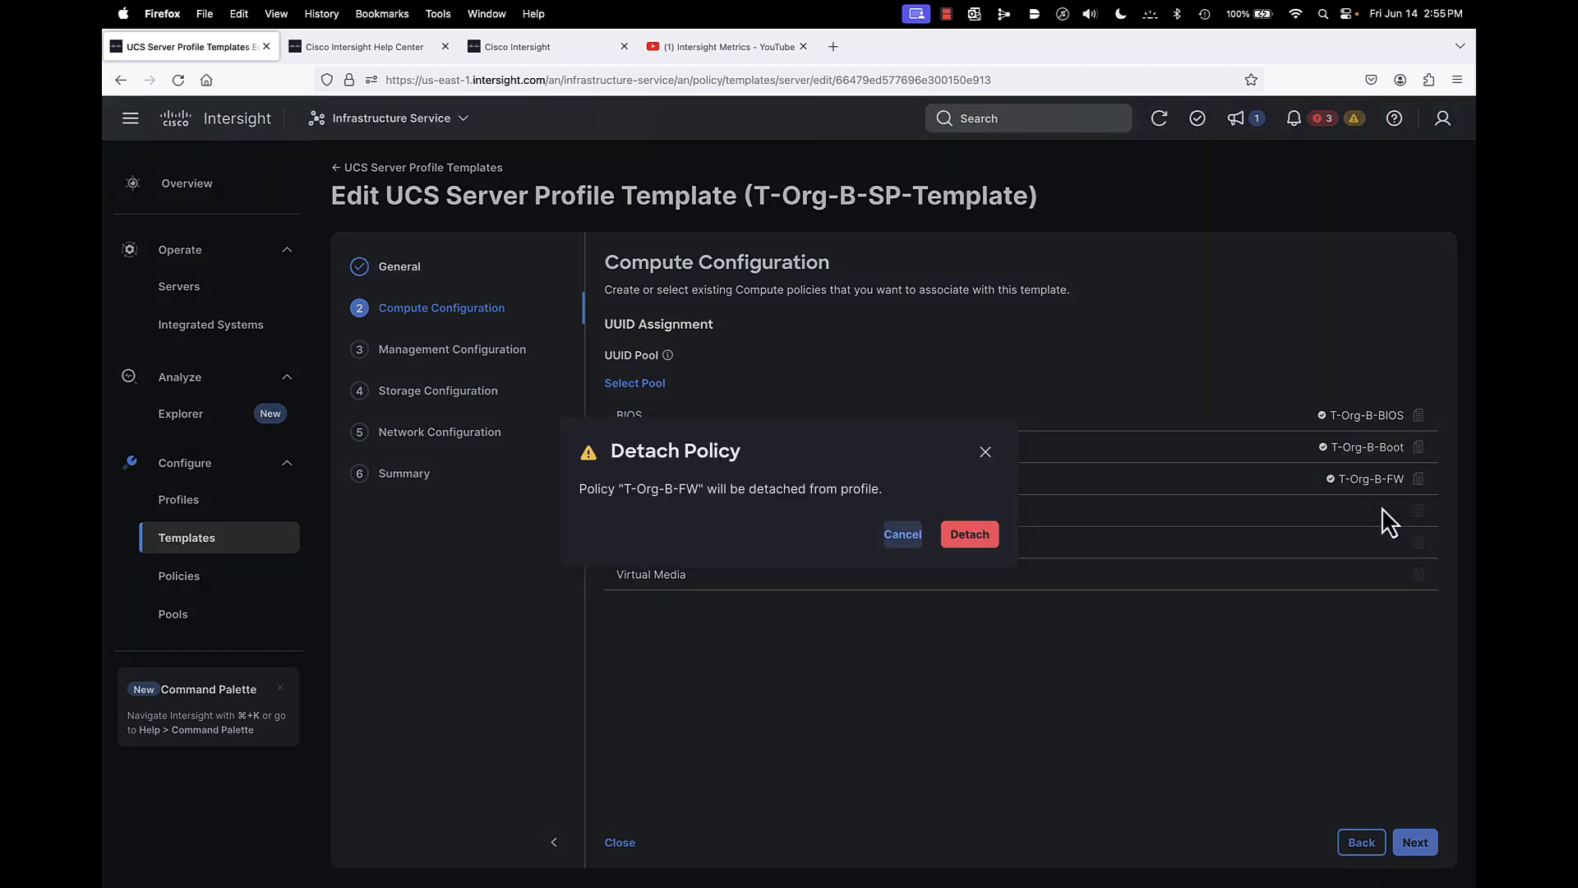
click(983, 542)
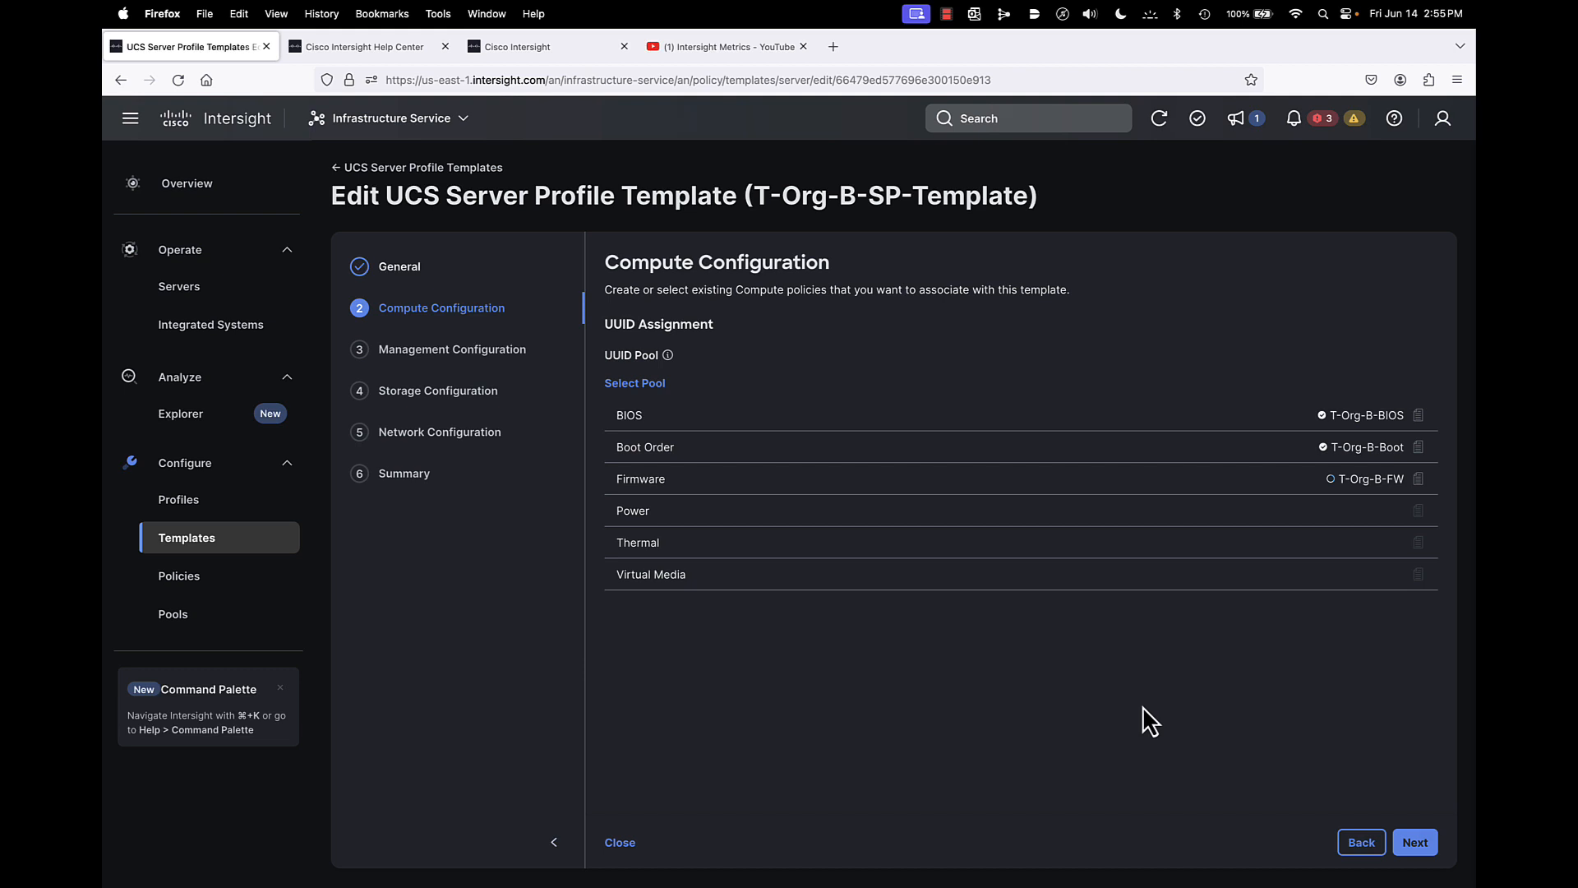
click(1375, 483)
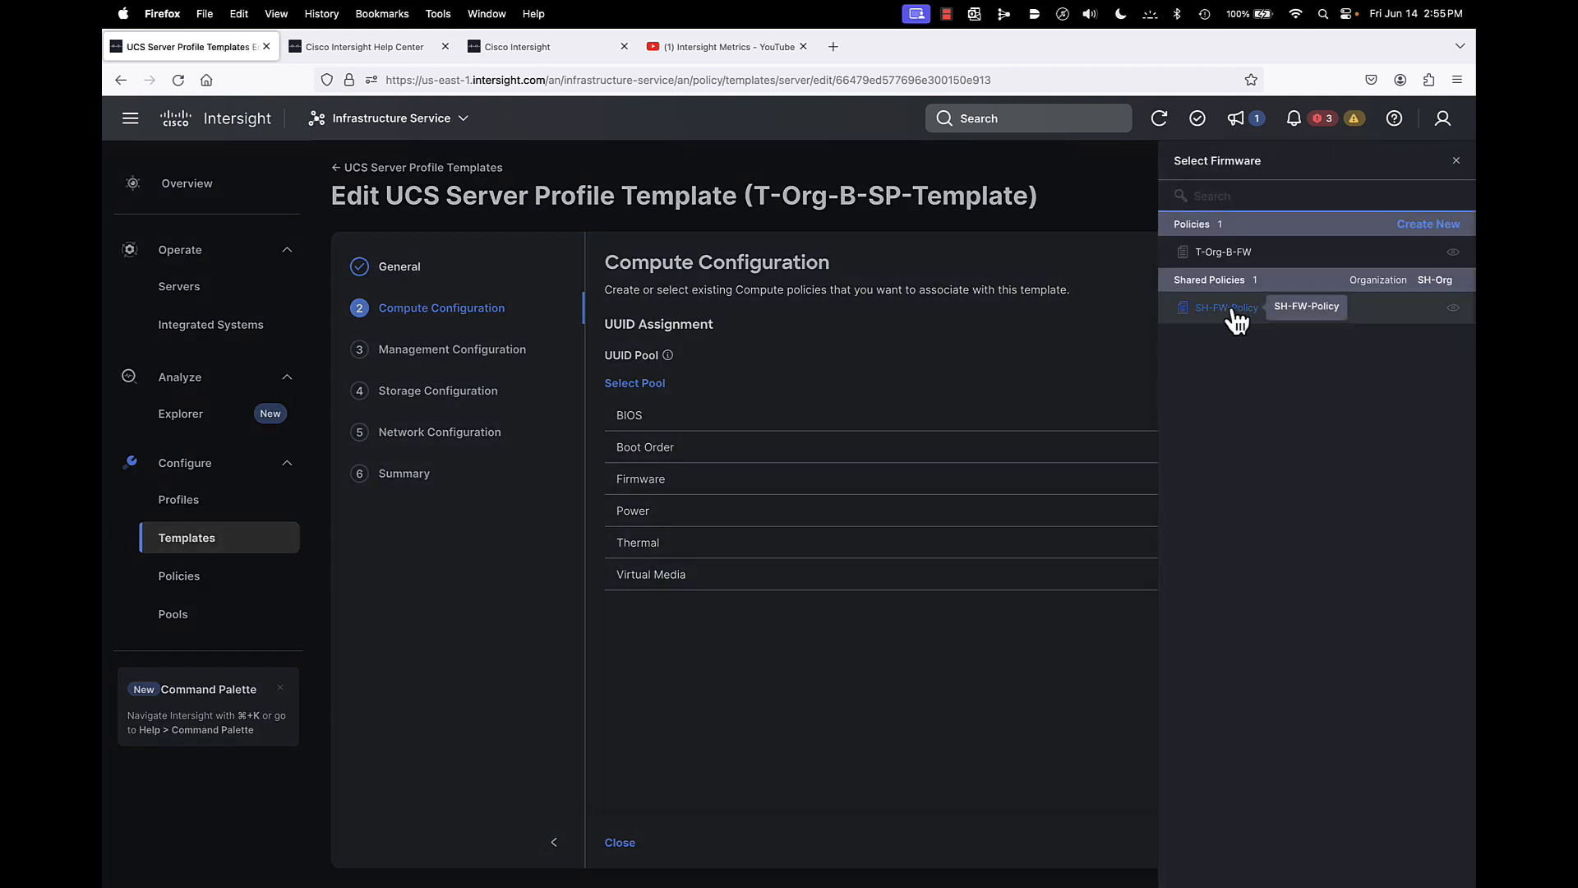
click(1226, 309)
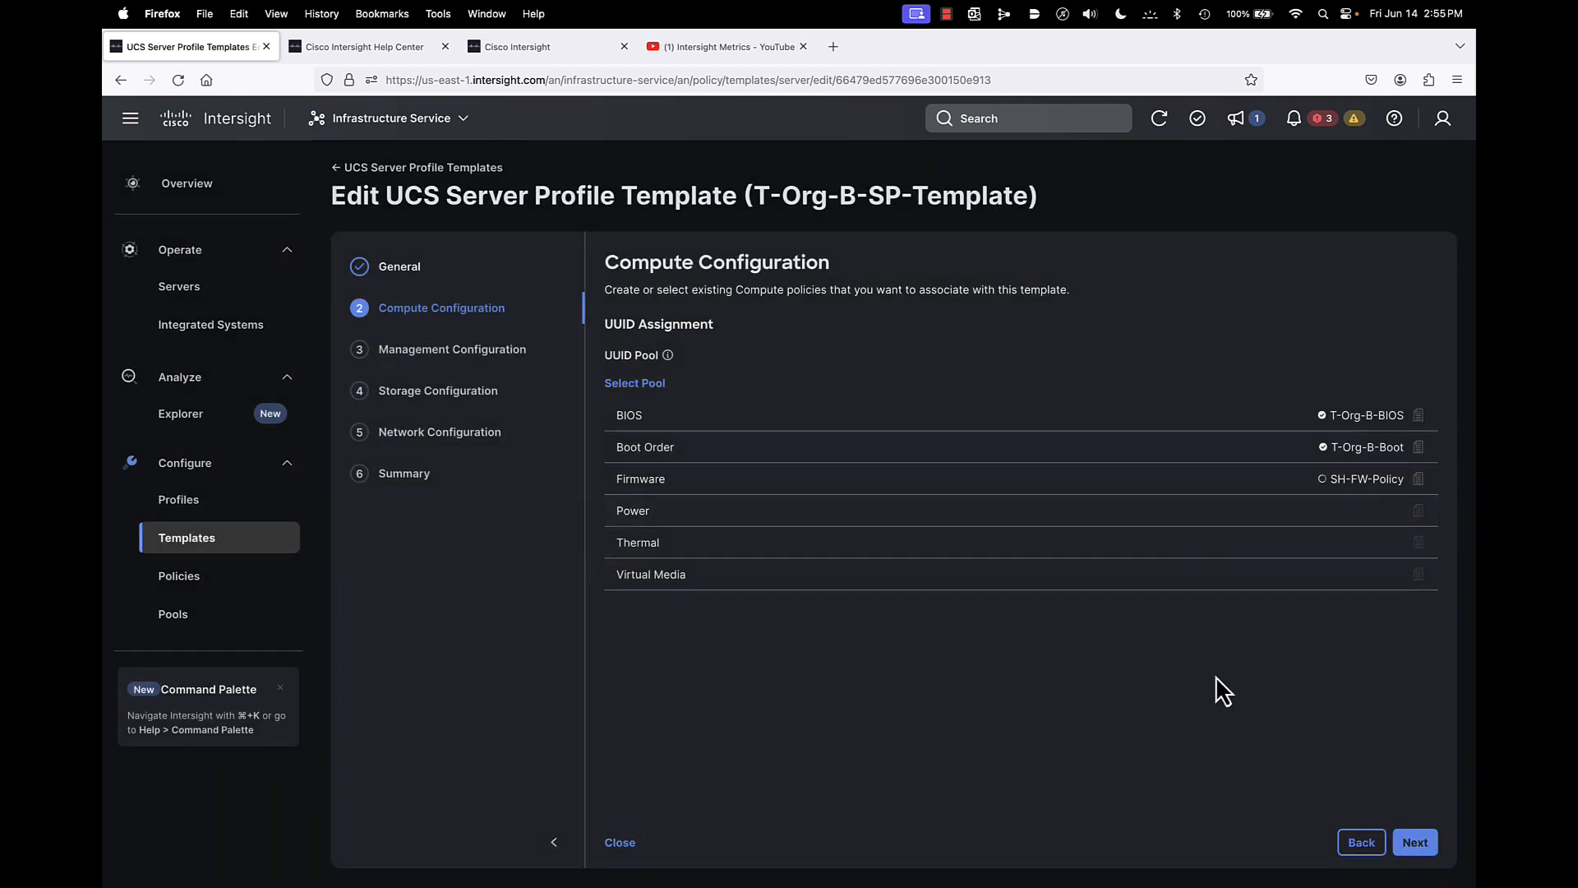
click(619, 842)
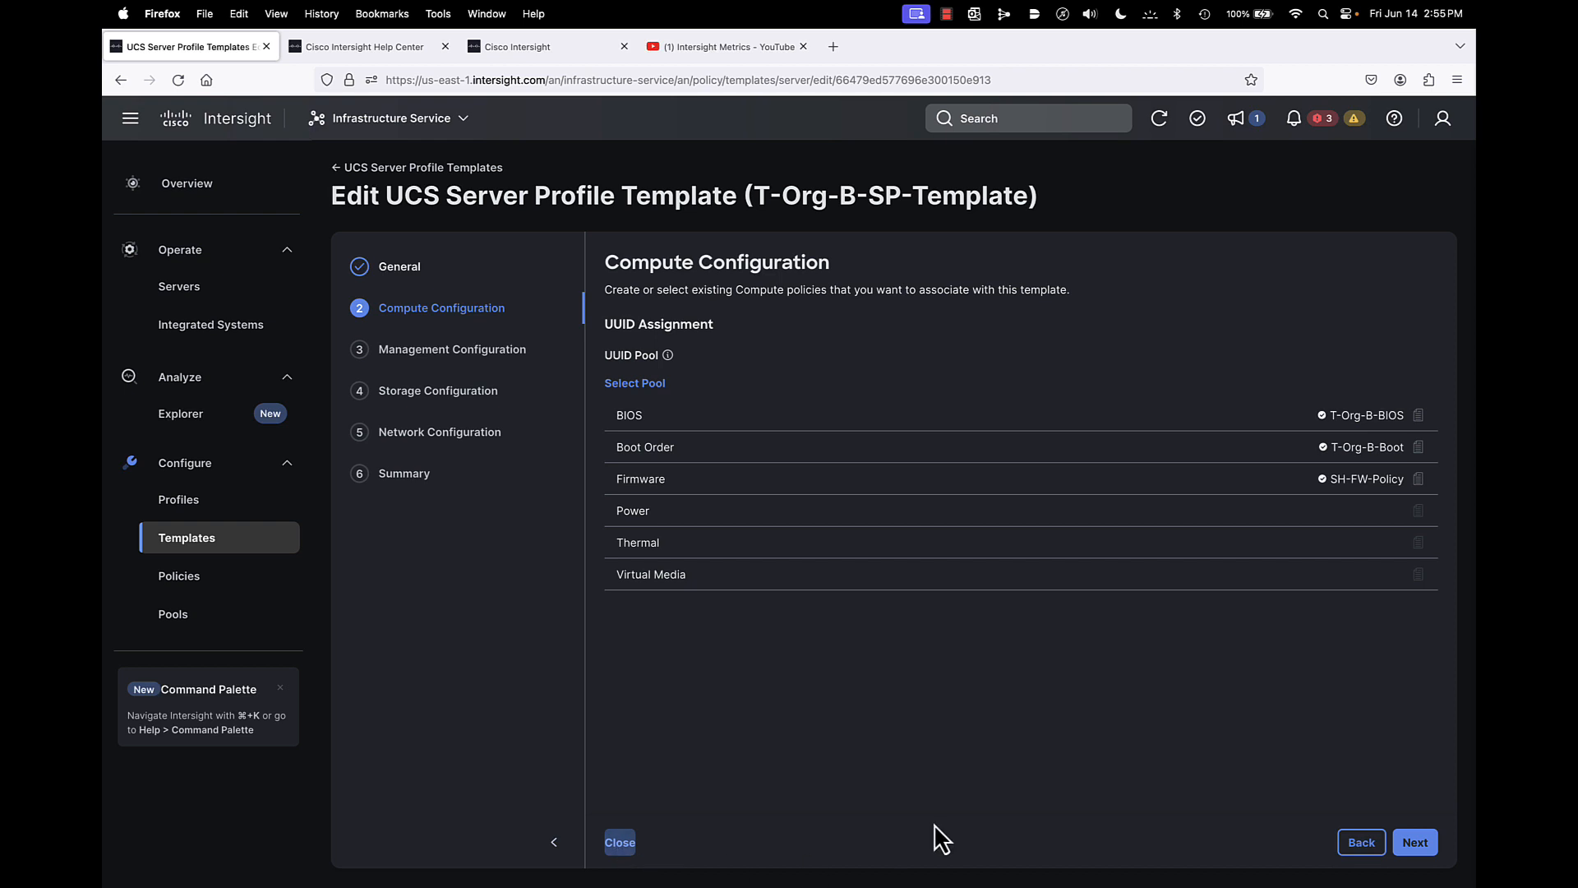